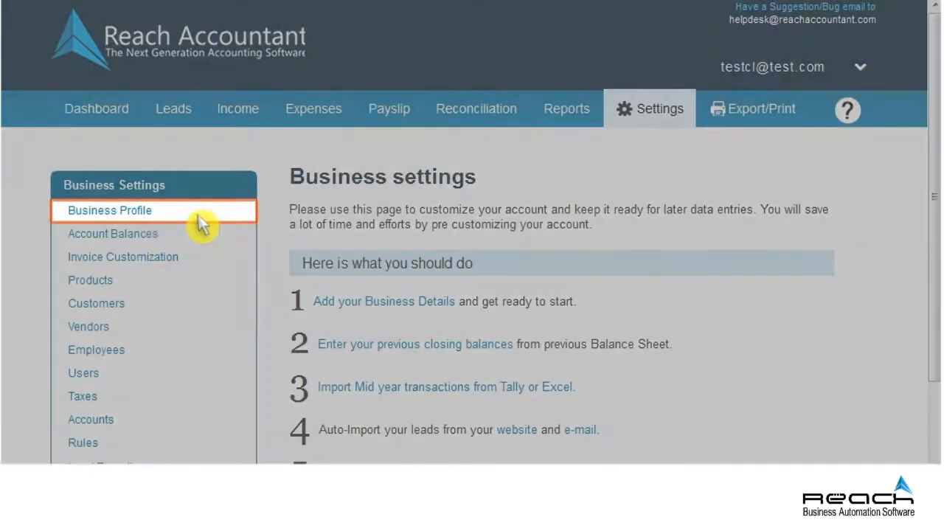
# Open the Business Profile form and look through its company, tax and financial details.
pyautogui.click(151, 213)
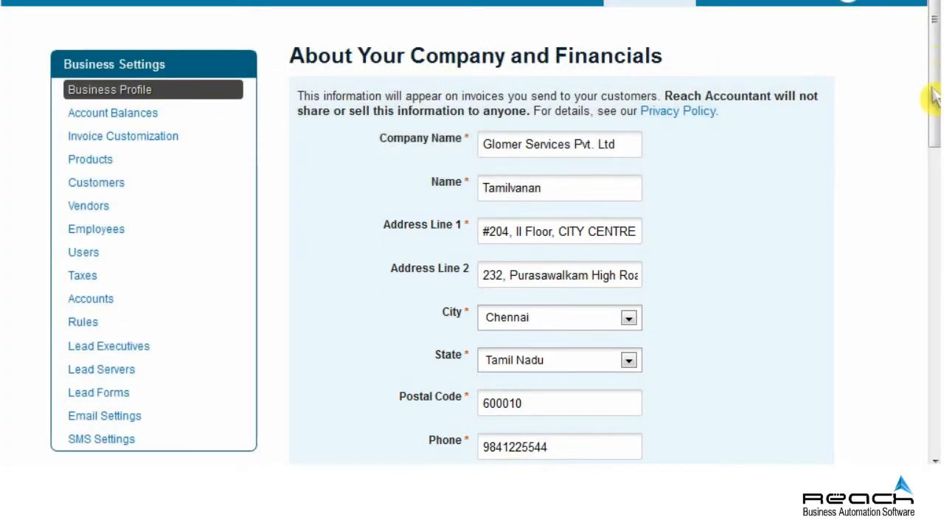
pyautogui.moveTo(932, 96); pyautogui.dragTo(932, 328)
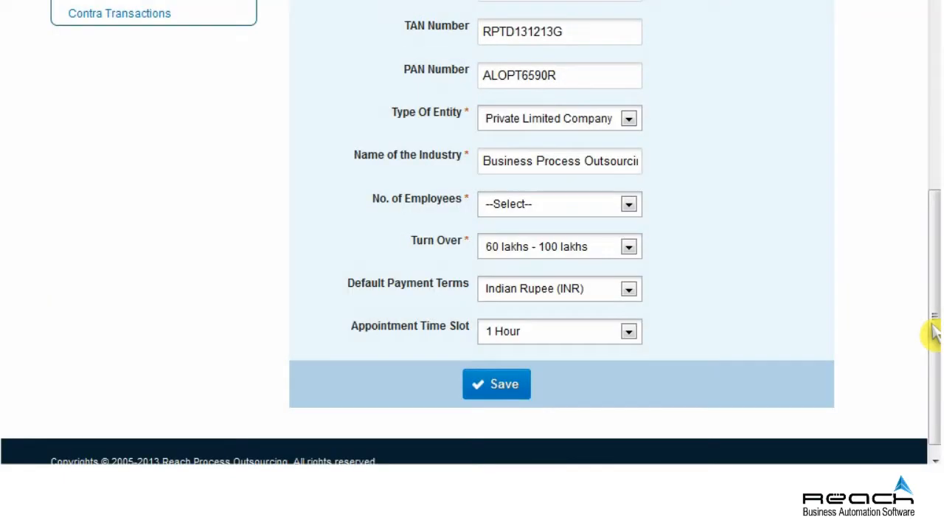
pyautogui.moveTo(933, 332); pyautogui.dragTo(930, 126)
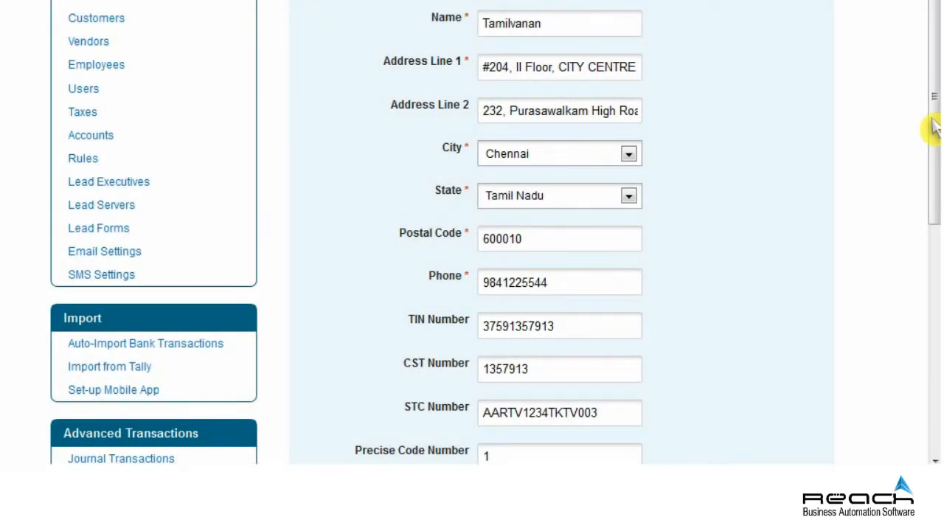
pyautogui.moveTo(932, 122); pyautogui.dragTo(932, 327)
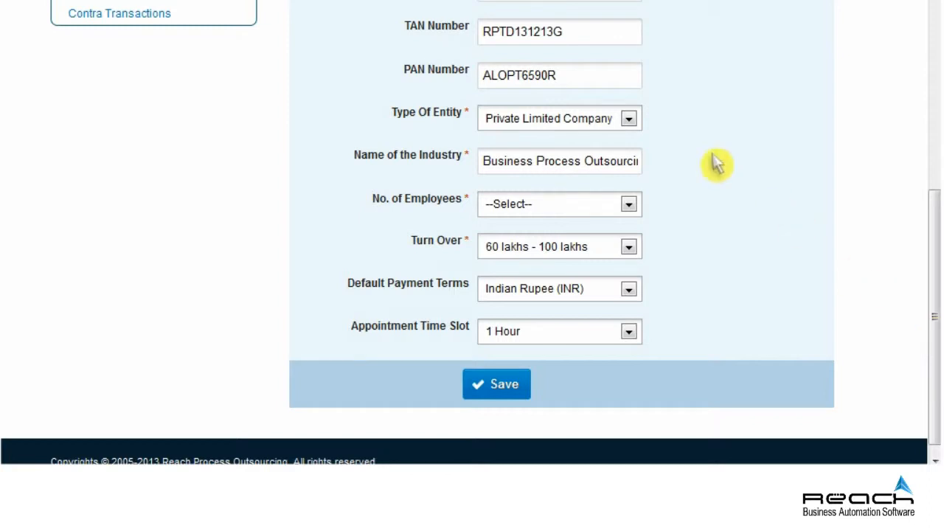
# Replace the profile's TAN Number and PAN Number with the new tax IDs.
pyautogui.click(554, 41)
pyautogui.press('BackSpace')
pyautogui.press('BackSpace')
pyautogui.press('BackSpace')
pyautogui.press('BackSpace')
pyautogui.press('BackSpace')
pyautogui.press('BackSpace')
pyautogui.press('BackSpace')
pyautogui.press('BackSpace')
pyautogui.press('BackSpace')
pyautogui.press('BackSpace')
pyautogui.press('BackSpace')
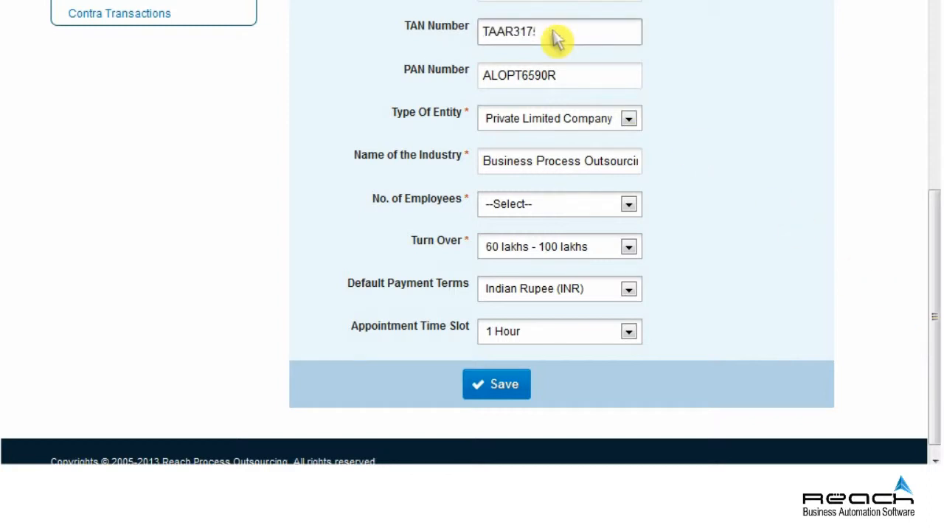
pyautogui.click(554, 82)
pyautogui.press('BackSpace')
pyautogui.press('BackSpace')
pyautogui.press('BackSpace')
pyautogui.press('BackSpace')
pyautogui.press('BackSpace')
pyautogui.press('BackSpace')
pyautogui.press('BackSpace')
pyautogui.press('BackSpace')
pyautogui.press('BackSpace')
pyautogui.press('BackSpace')
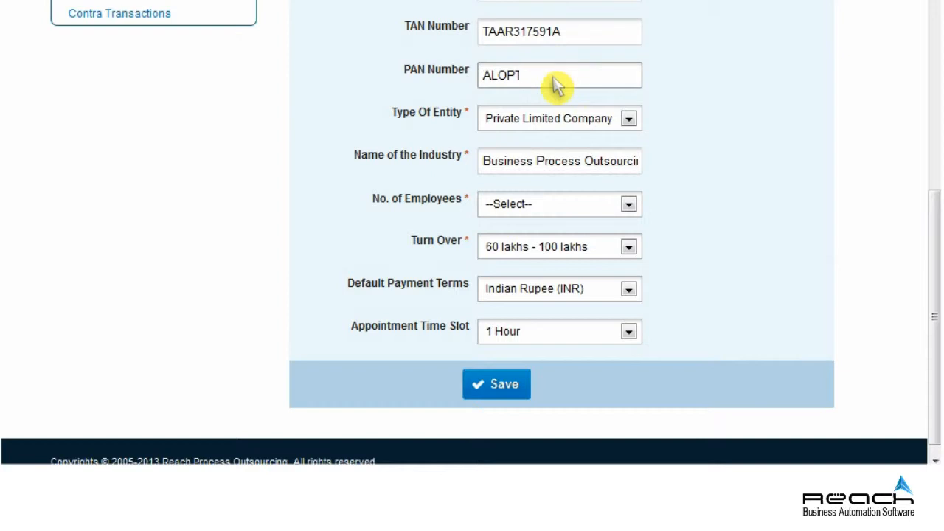
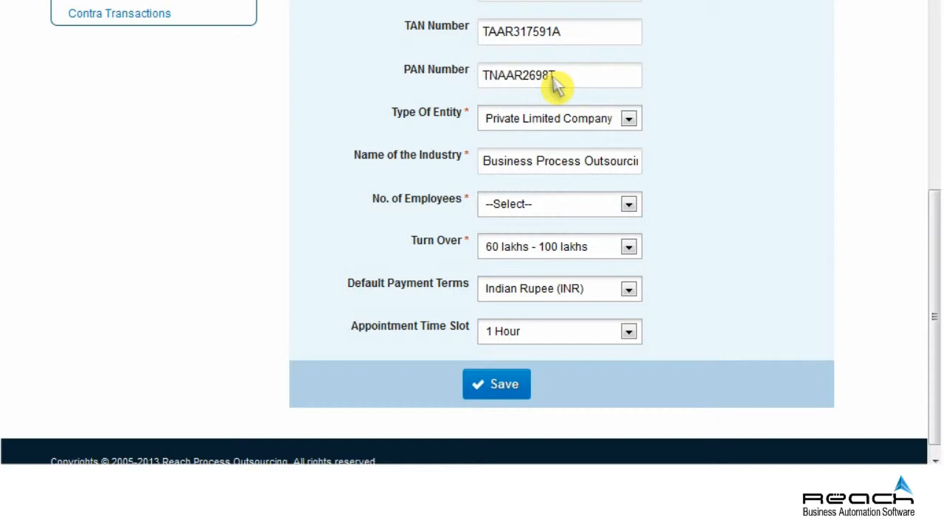
# Set No. of Employees to 50-100 and Turn Over to 100 lakhs - 500 lakhs.
pyautogui.click(628, 204)
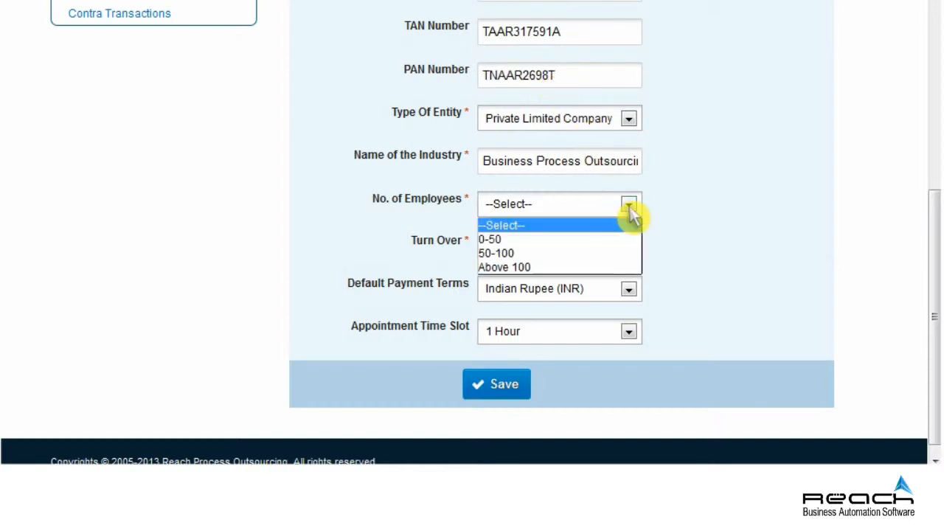
pyautogui.click(538, 253)
pyautogui.click(629, 248)
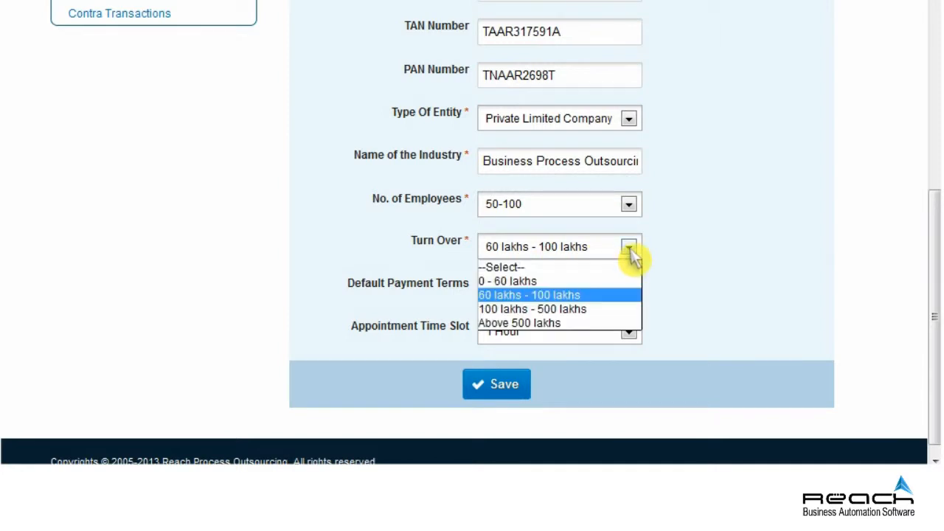
pyautogui.click(555, 311)
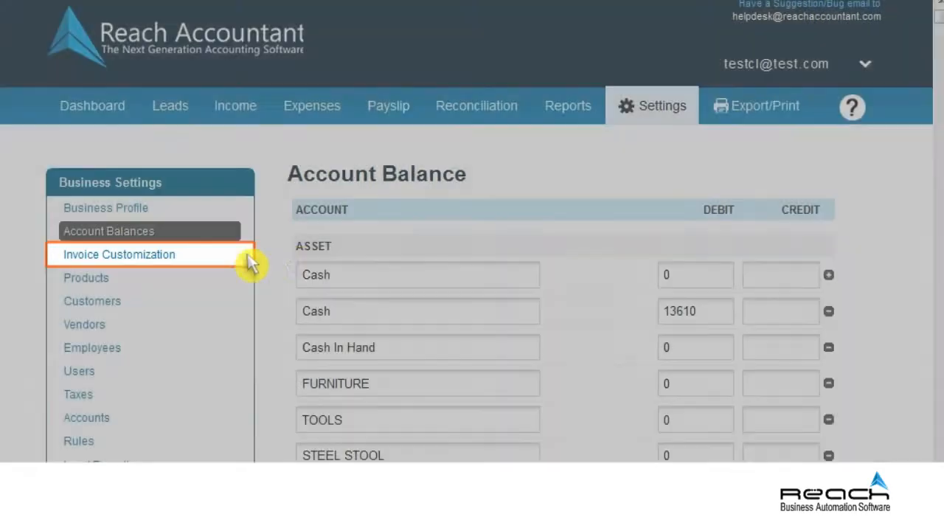
# Preview the Product Template 7 invoice layout, then scroll down to the invoice settings.
pyautogui.click(149, 260)
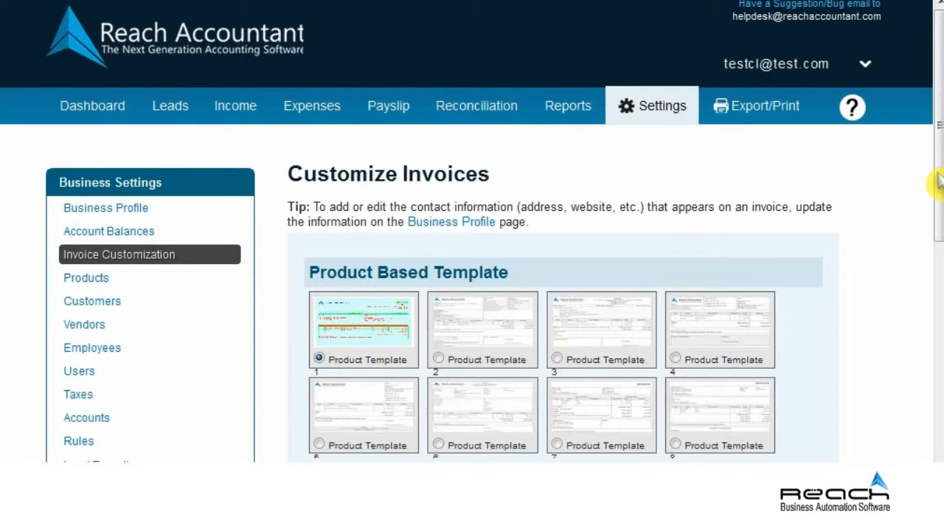
pyautogui.scroll(-3, 936, 247)
pyautogui.click(603, 84)
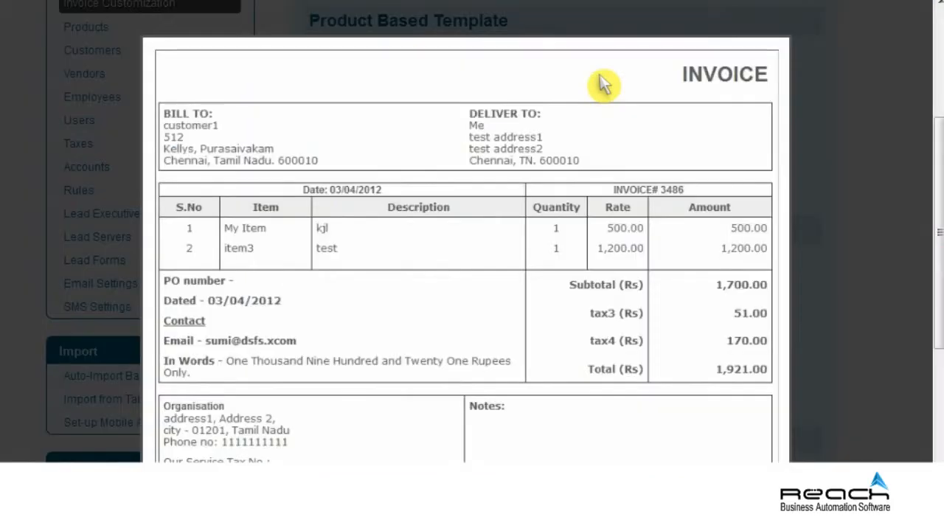
pyautogui.scroll(-1, 601, 83)
pyautogui.scroll(-1, 604, 84)
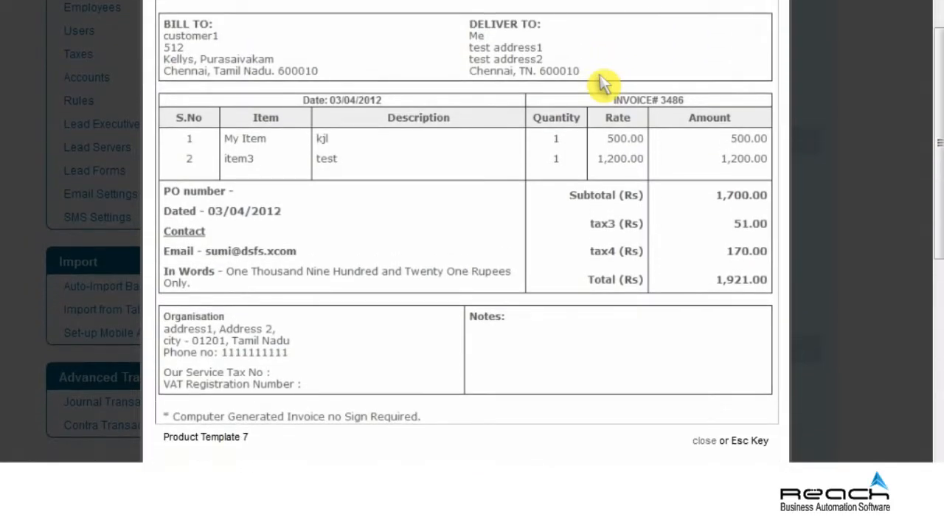
pyautogui.click(704, 441)
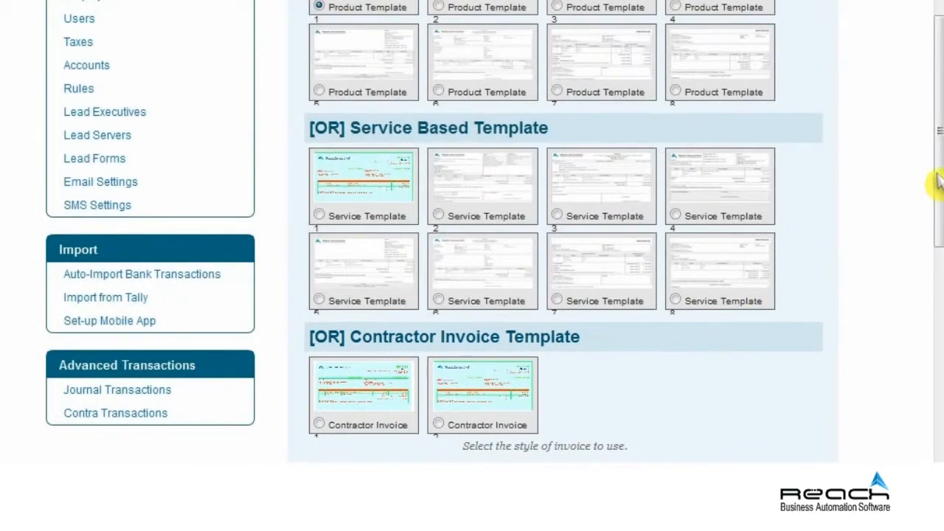
pyautogui.scroll(-3, 938, 254)
pyautogui.scroll(-3, 936, 324)
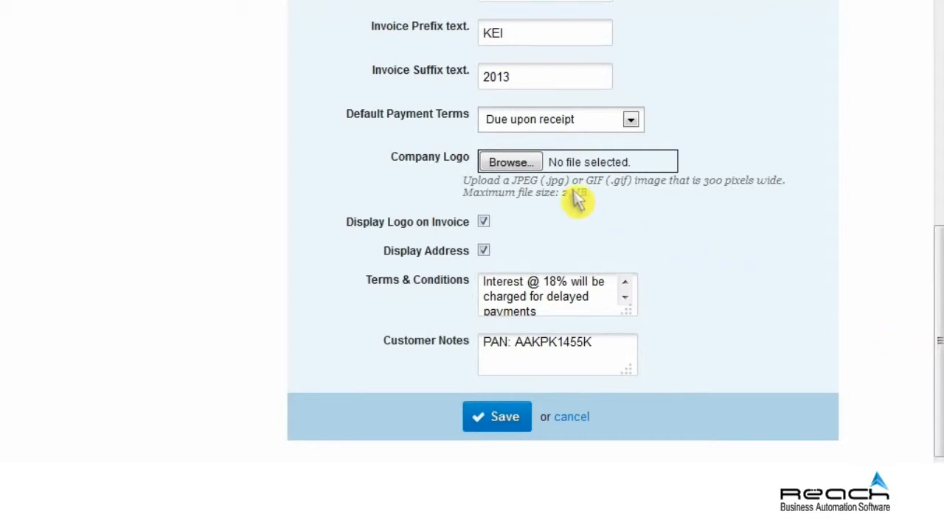
# Browse to RCA Logo.png as the Company Logo and save the invoice settings.
pyautogui.click(511, 162)
pyautogui.click(388, 163)
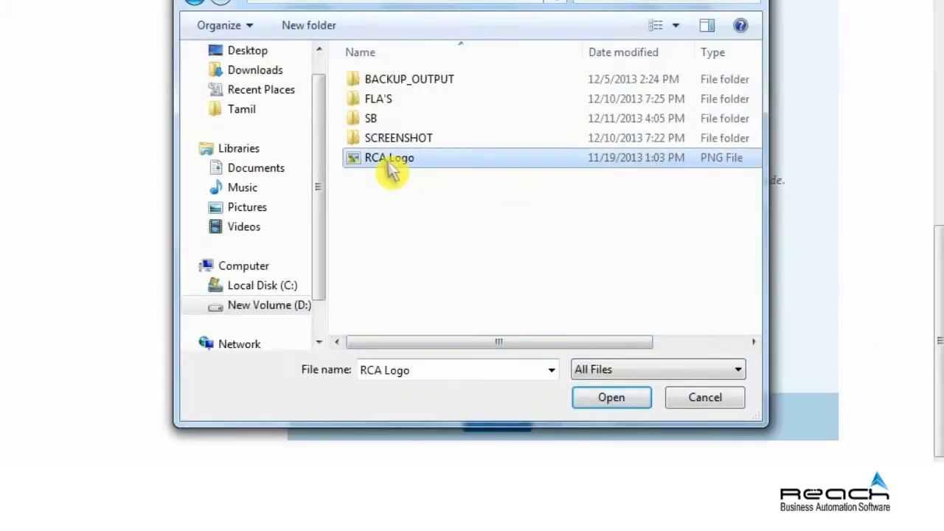
pyautogui.click(614, 405)
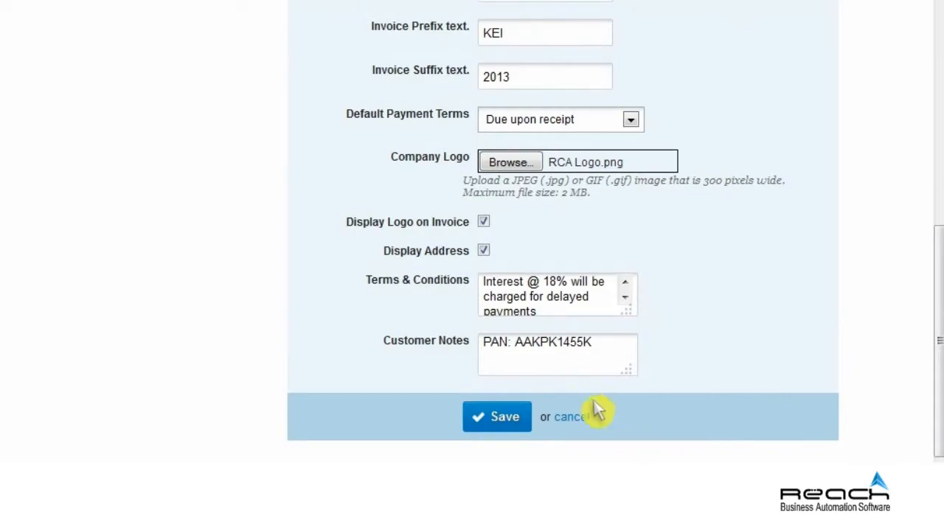
pyautogui.click(516, 419)
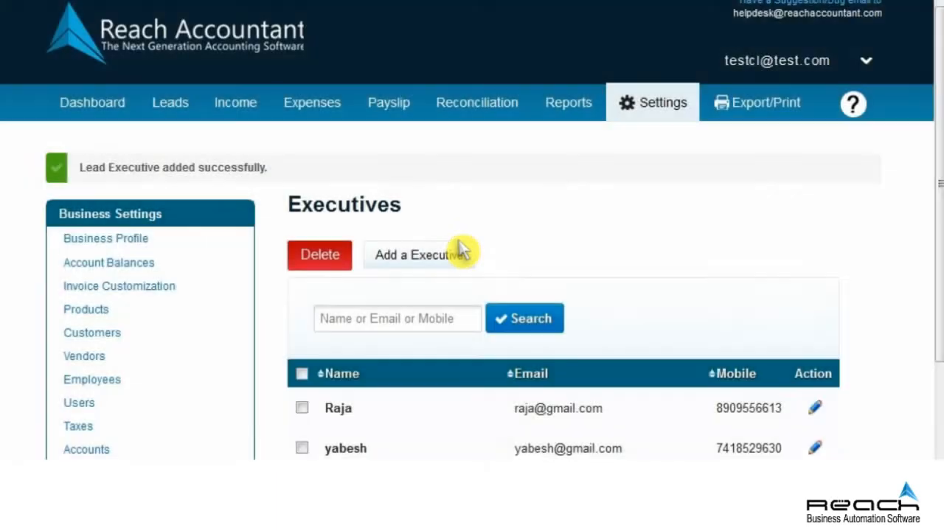
pyautogui.scroll(-2, 458, 241)
pyautogui.scroll(-1, 462, 249)
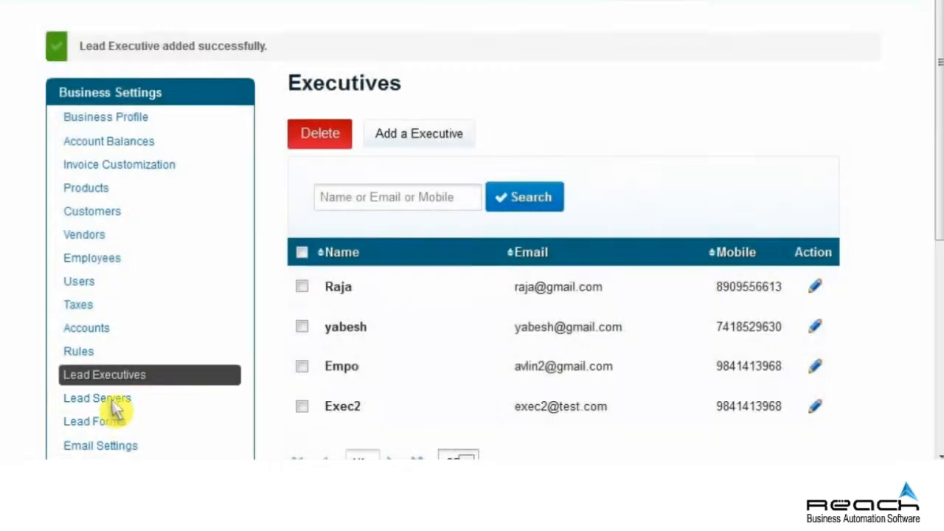
# Add a lead server for mail.courseeplus.in with its display name, mailbox user name and password.
pyautogui.click(107, 402)
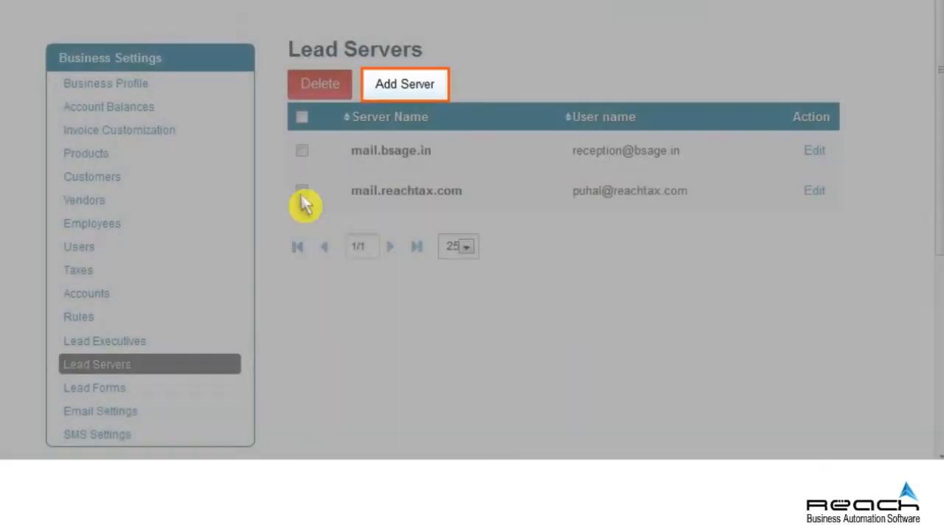
pyautogui.click(399, 92)
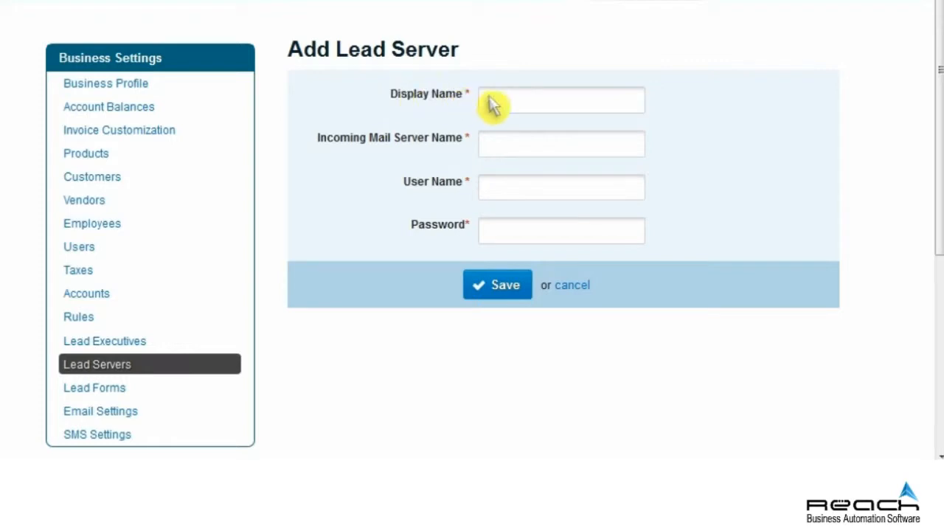
pyautogui.click(559, 110)
pyautogui.write('Tamil')
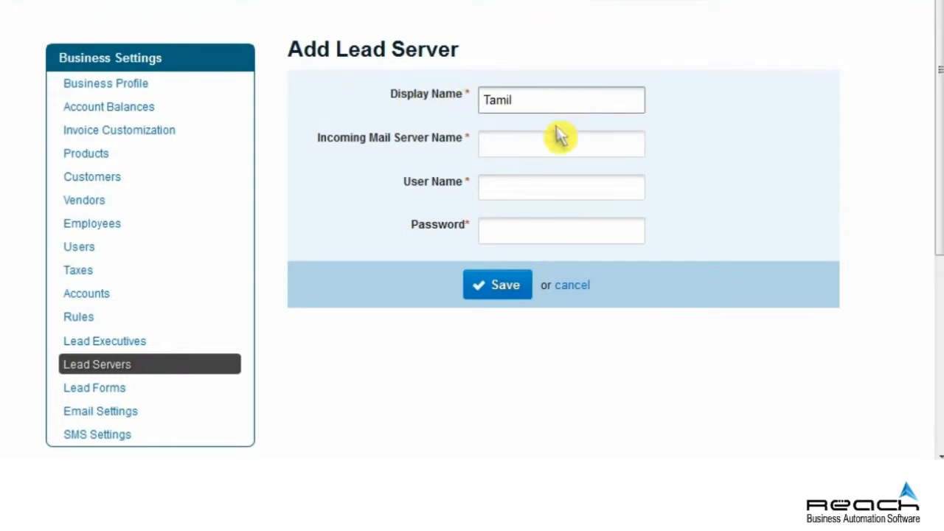
pyautogui.click(559, 151)
pyautogui.write('mail.courseeplus.in')
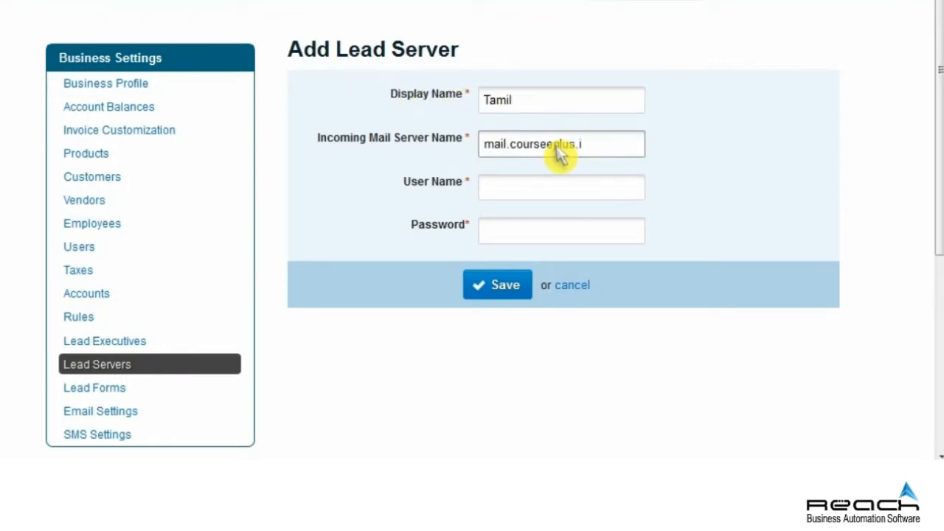
pyautogui.click(559, 193)
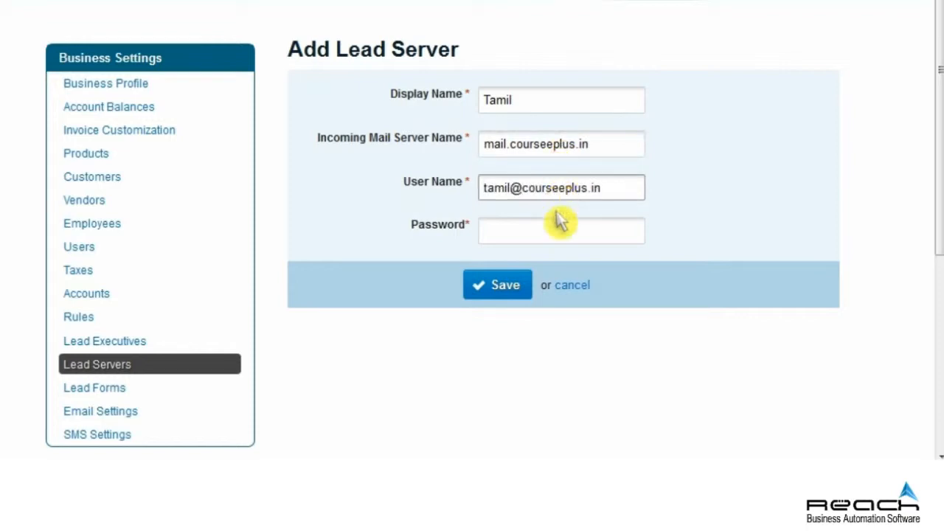
pyautogui.click(560, 237)
pyautogui.write('******')
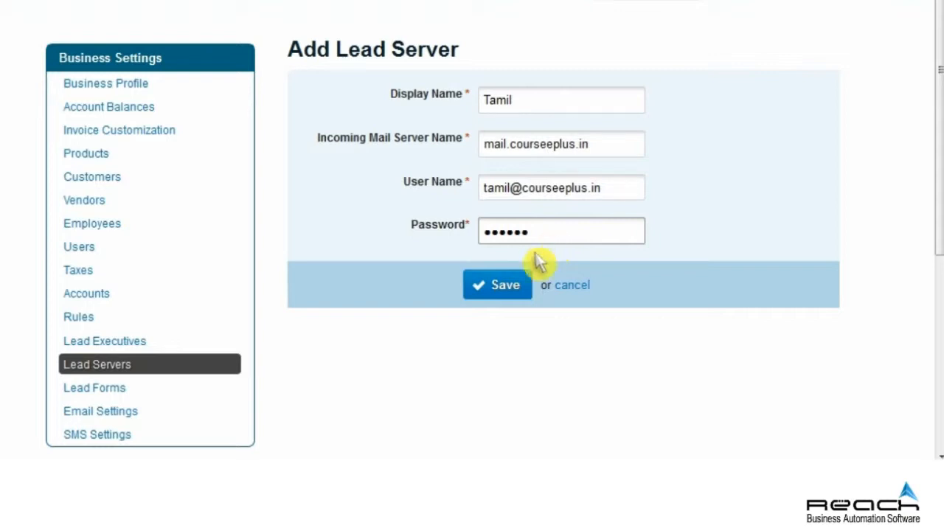
pyautogui.click(502, 285)
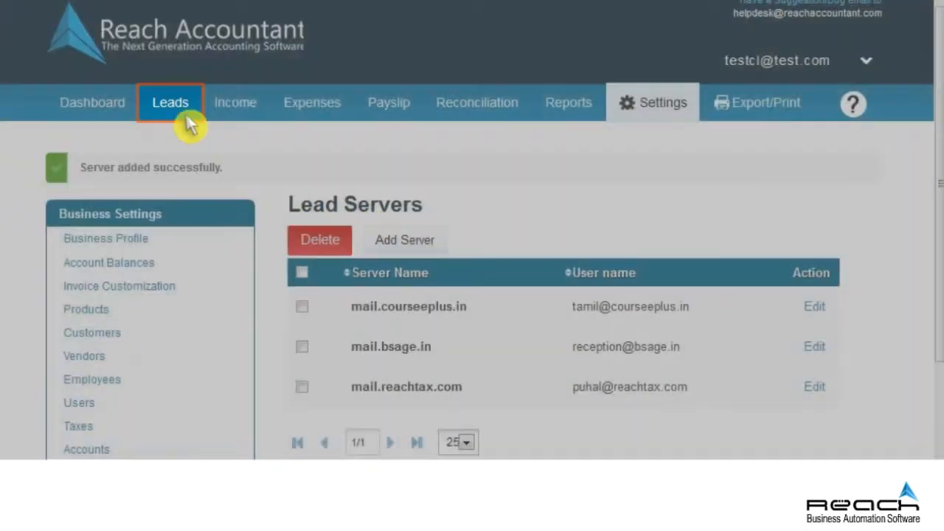
pyautogui.click(172, 109)
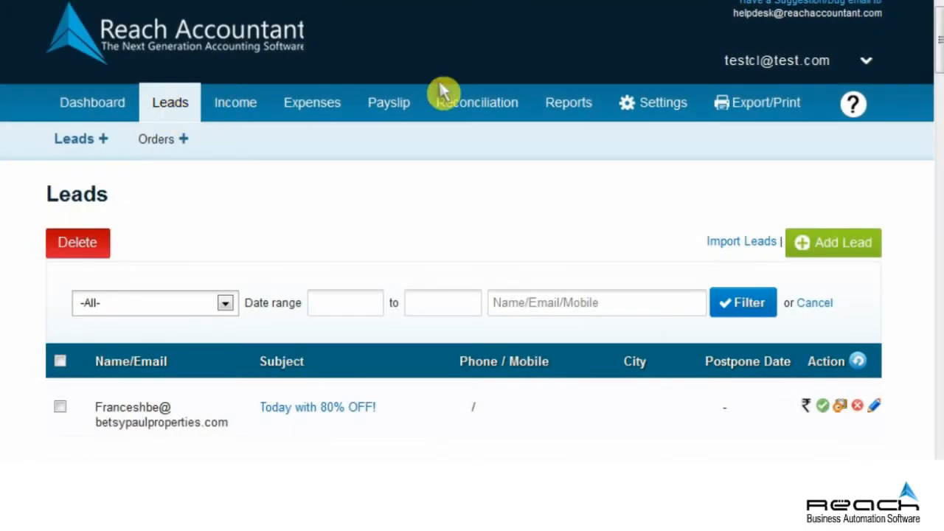
pyautogui.moveTo(936, 74); pyautogui.dragTo(938, 82)
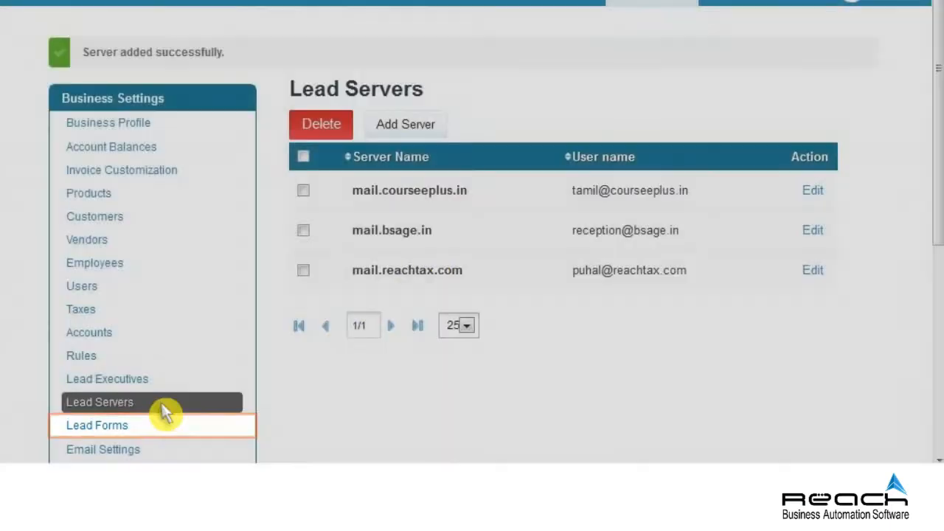
# Start a lead form named 'Home page enquiry form' with its domain and return URL for courseeplus.
pyautogui.click(140, 425)
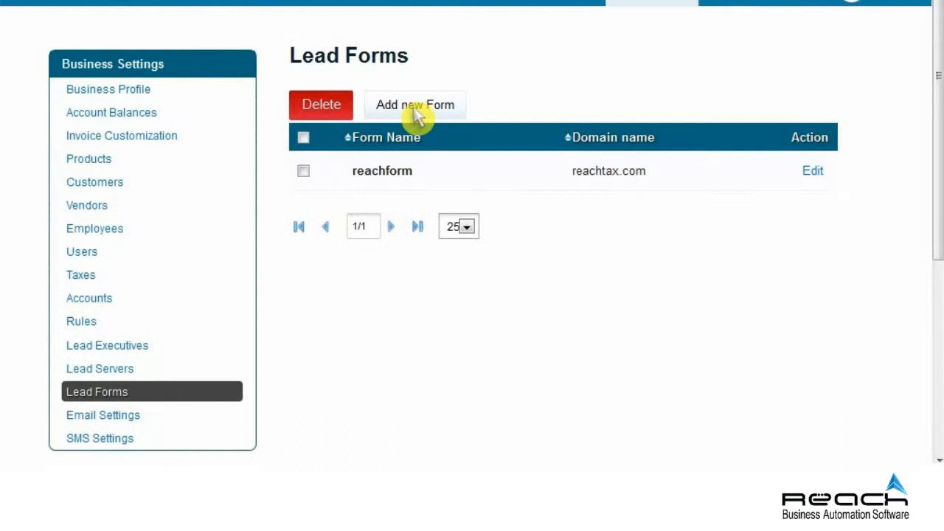
pyautogui.click(415, 115)
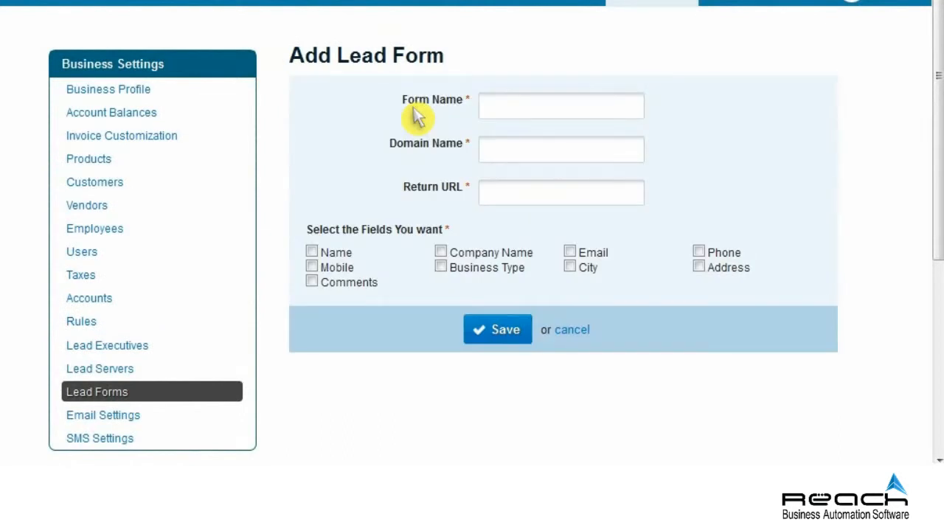
pyautogui.click(558, 116)
pyautogui.write('Home page enquiry form')
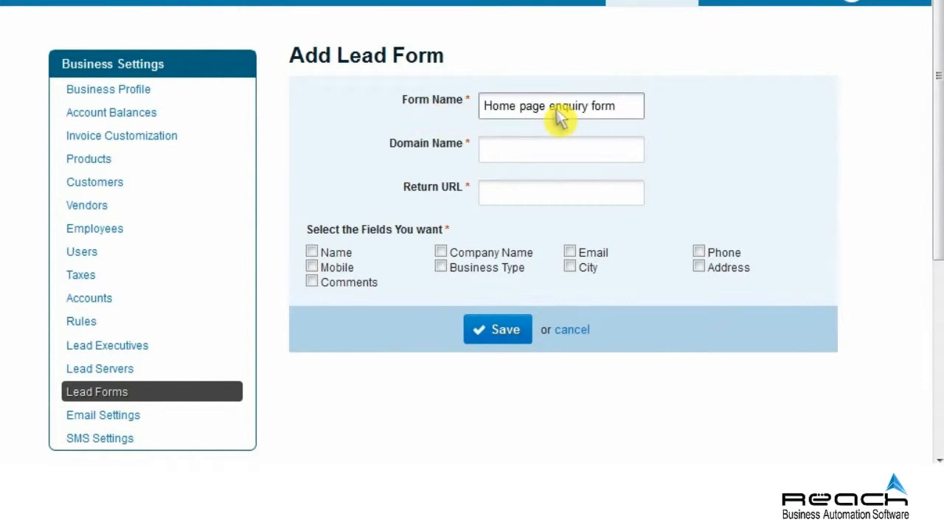
pyautogui.click(558, 158)
pyautogui.write('www.coursesplus.com')
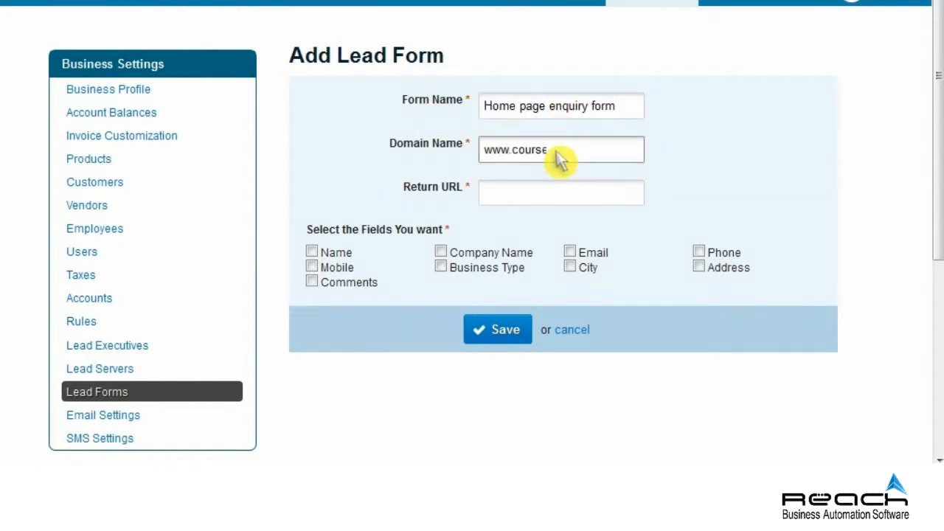
pyautogui.click(558, 199)
pyautogui.write('www.courseeplus.cor')
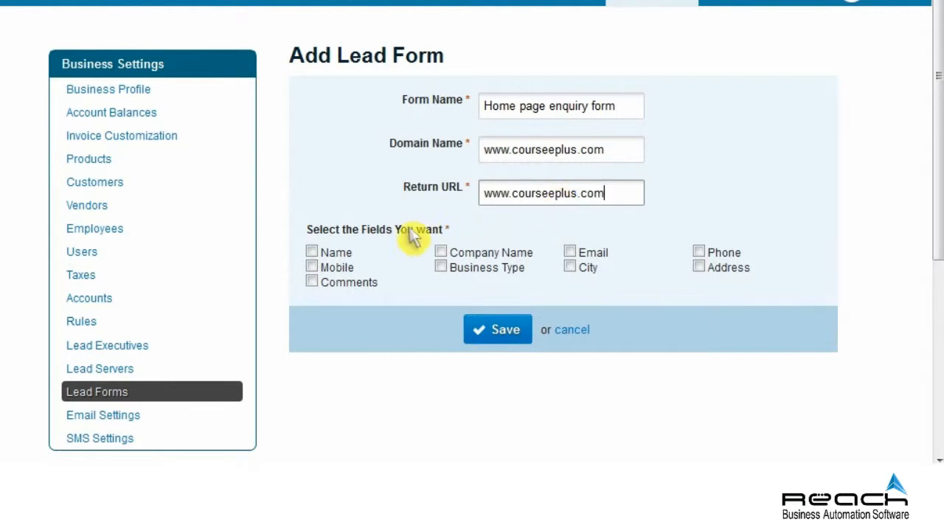
# Include Name, Company Name, Email, Mobile, Business Type and Address fields, and save the form.
pyautogui.click(312, 253)
pyautogui.click(441, 253)
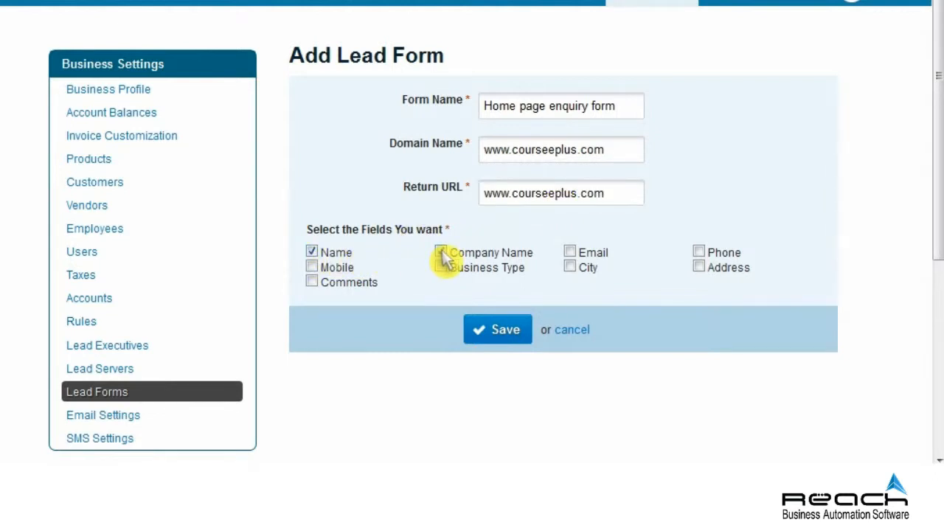
pyautogui.click(570, 253)
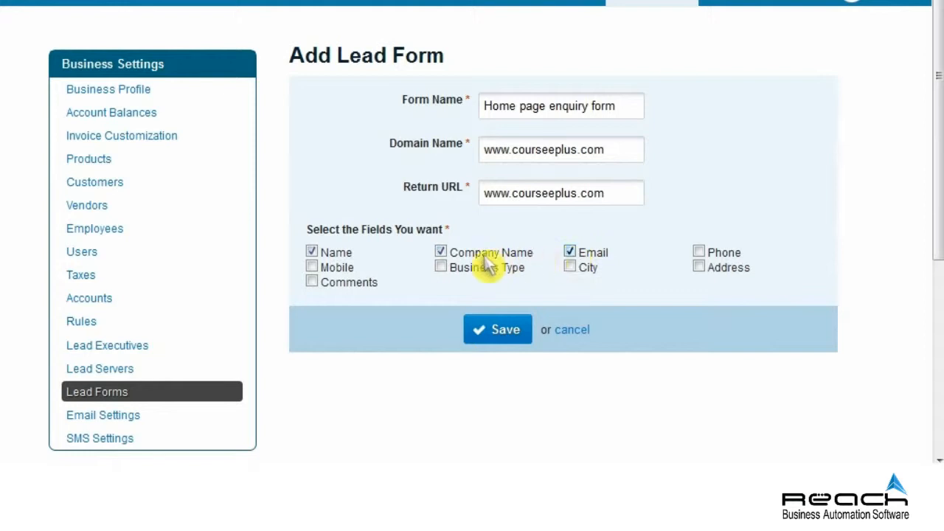
pyautogui.click(312, 267)
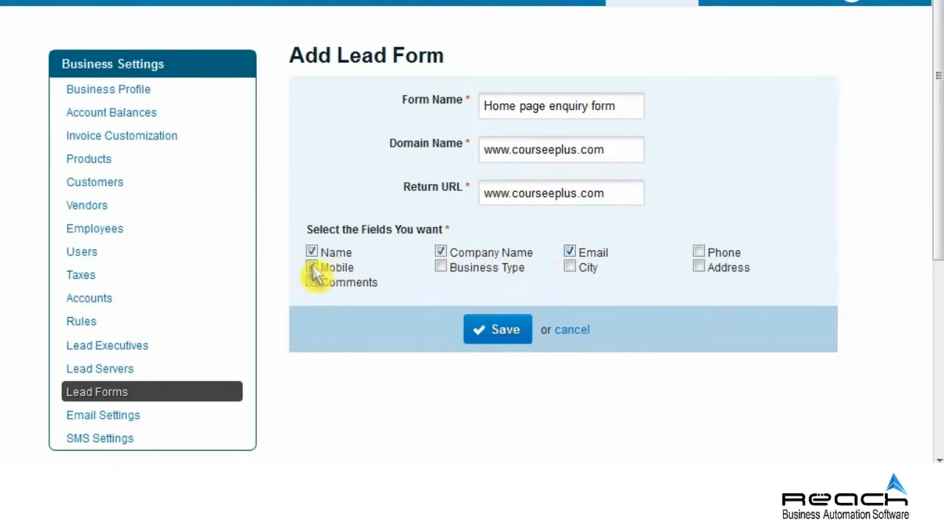
pyautogui.click(441, 266)
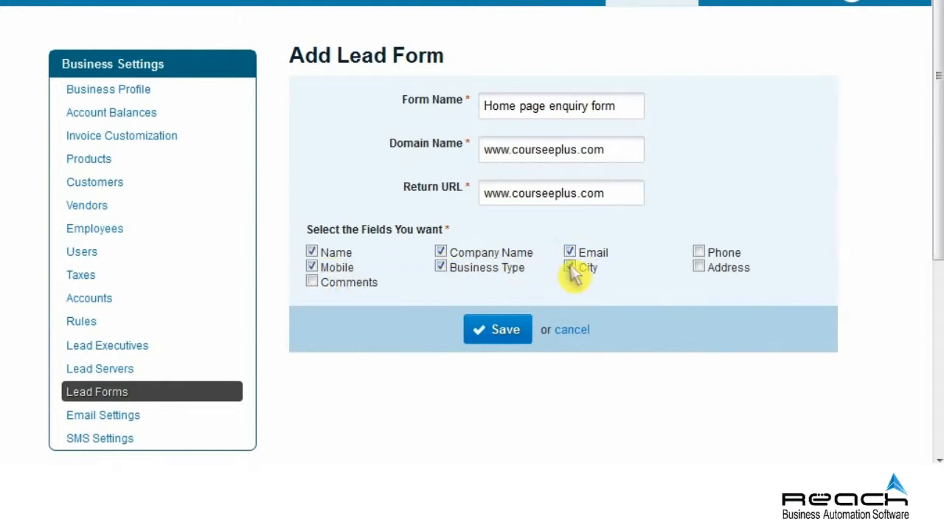
pyautogui.click(699, 266)
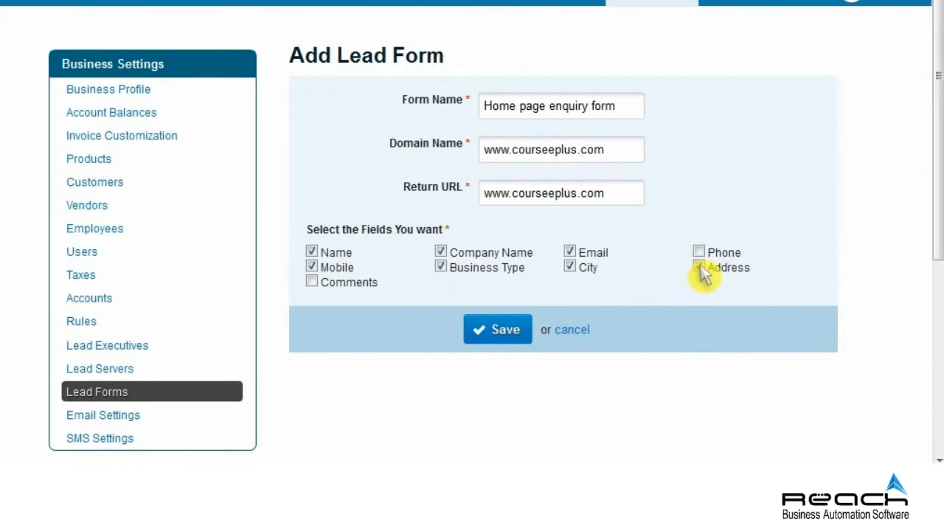
pyautogui.click(502, 332)
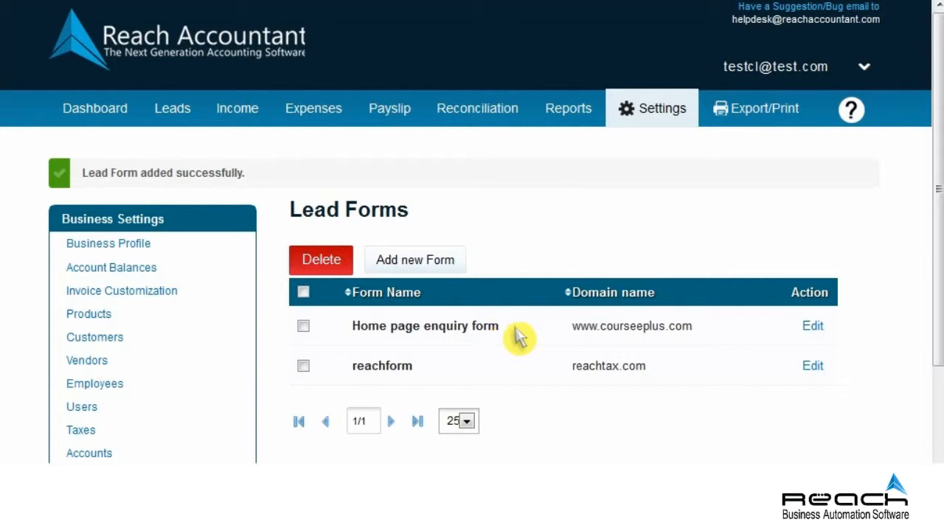
# Open the Home page enquiry form for editing and scroll down to its HTML code.
pyautogui.click(812, 327)
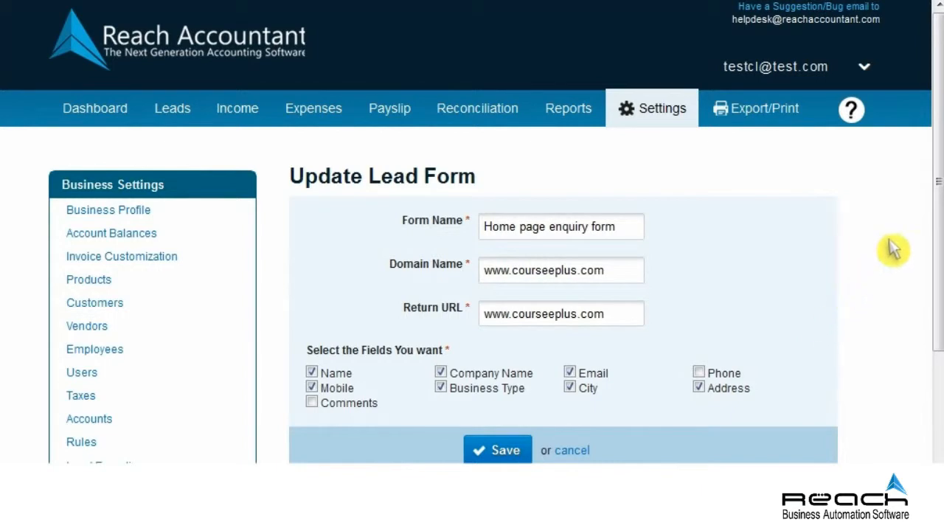
pyautogui.moveTo(936, 185); pyautogui.dragTo(936, 356)
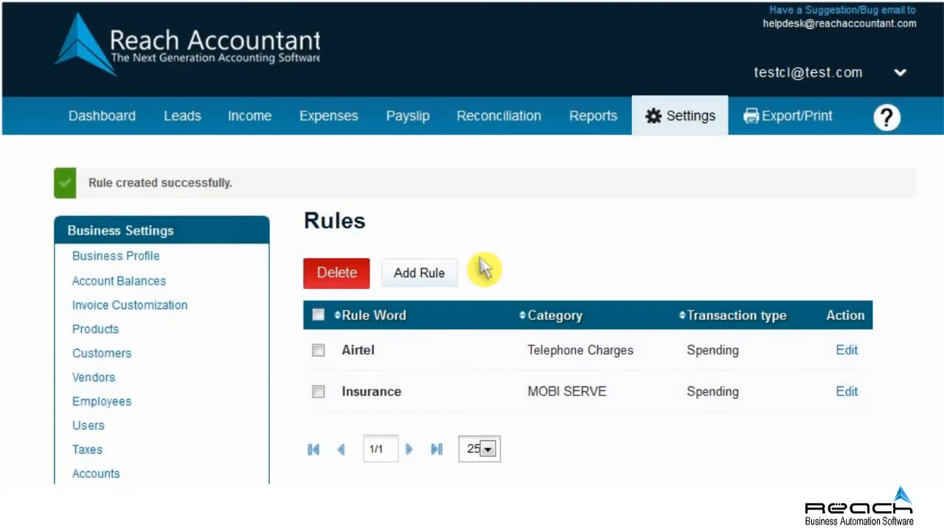
pyautogui.scroll(-2, 484, 269)
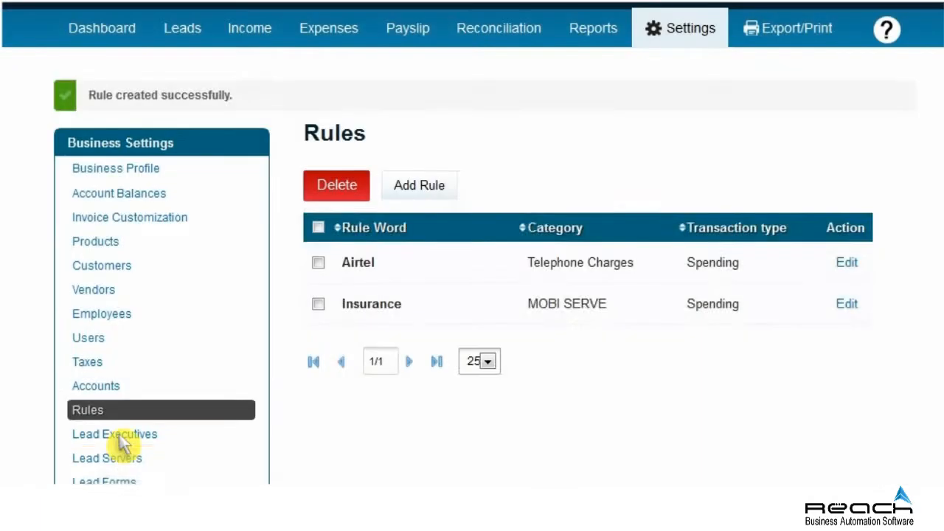
# Start a new lead executive and enter their name, e-mail address and mobile number.
pyautogui.click(118, 434)
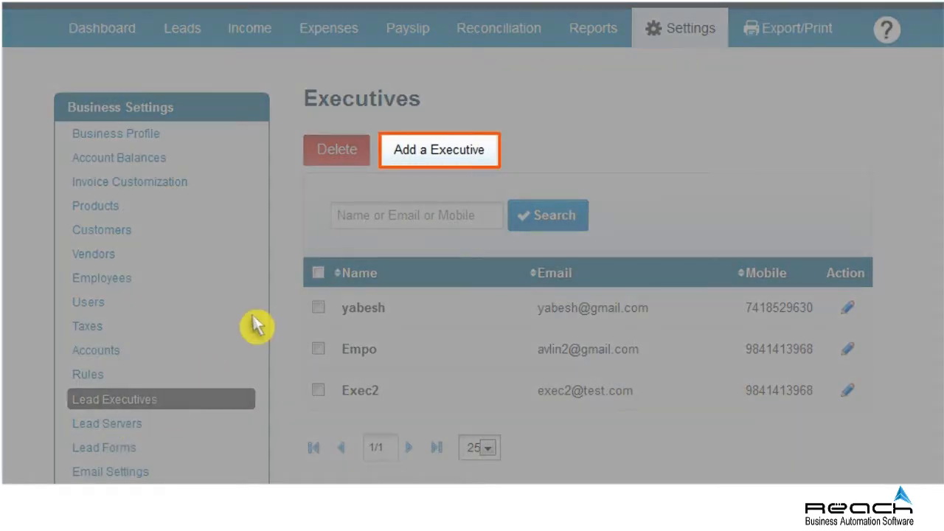
pyautogui.click(440, 159)
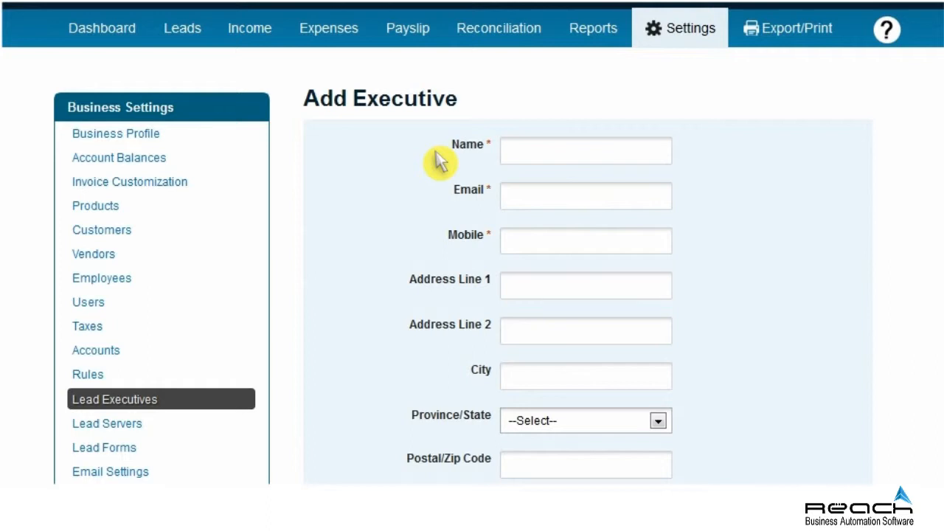
pyautogui.click(582, 159)
pyautogui.write('Raja')
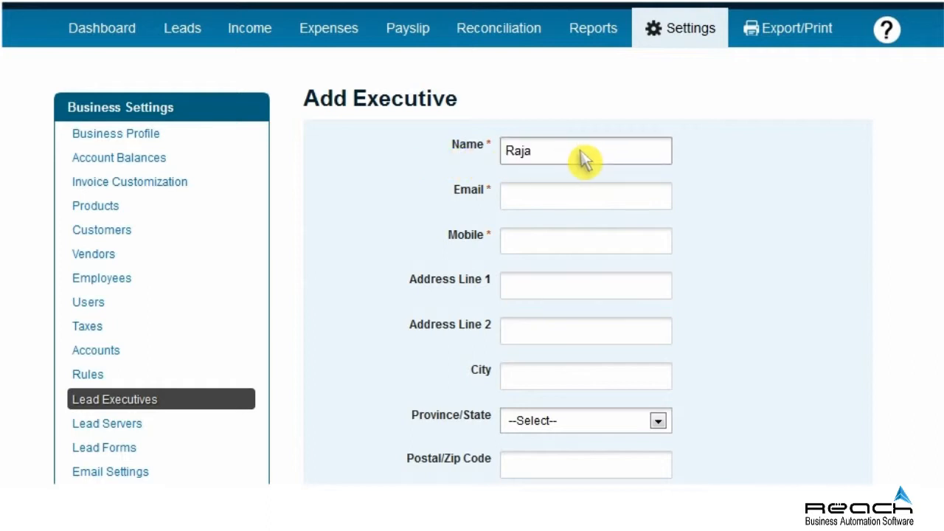
pyautogui.click(584, 203)
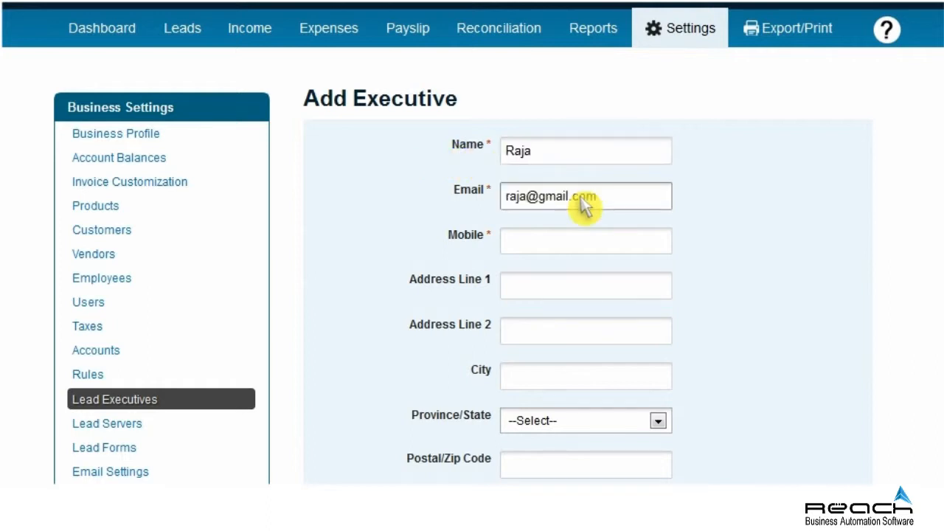
pyautogui.click(586, 249)
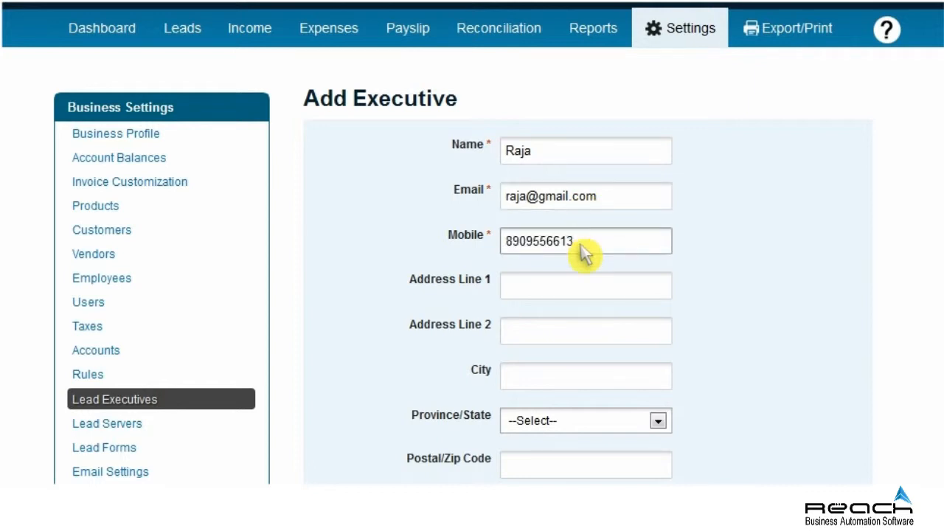
# Fill in the executive's two address lines and city.
pyautogui.click(584, 289)
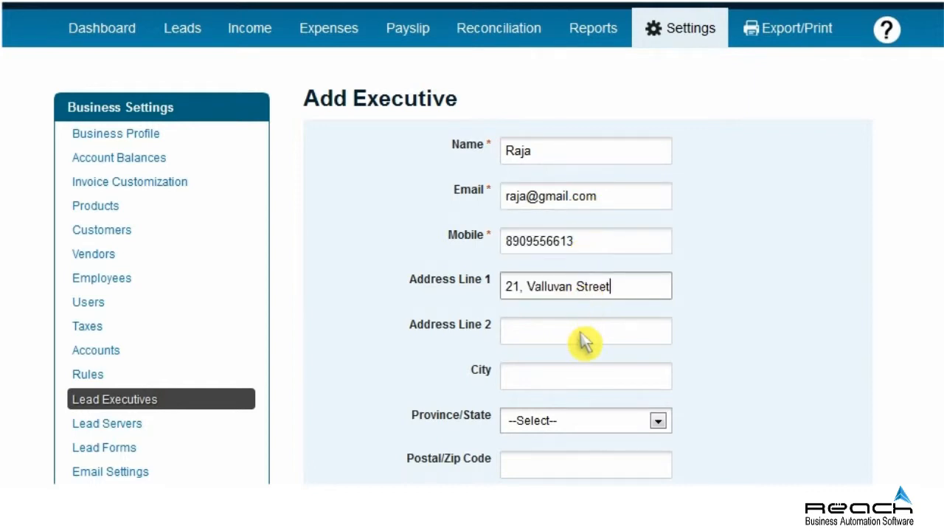
pyautogui.click(583, 335)
pyautogui.write('Avadi')
pyautogui.click(584, 377)
pyautogui.write('Chennai')
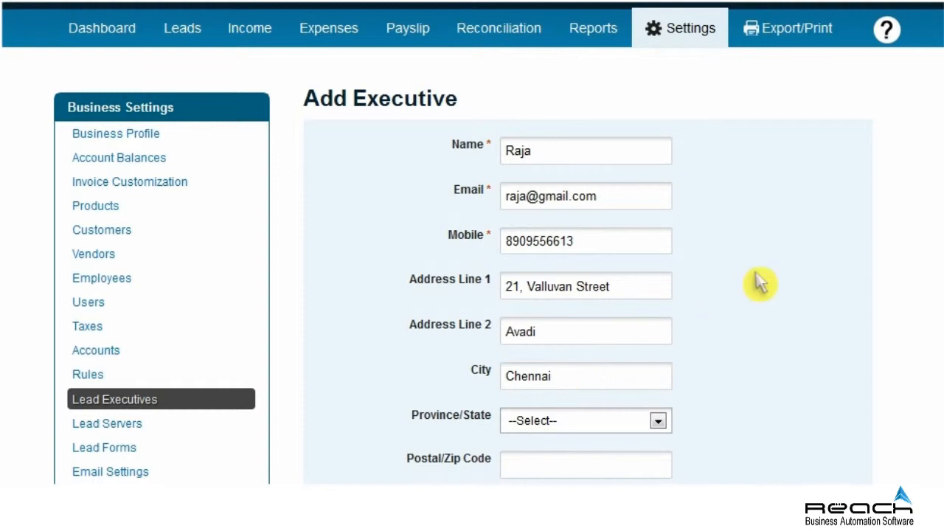
pyautogui.scroll(-4, 914, 309)
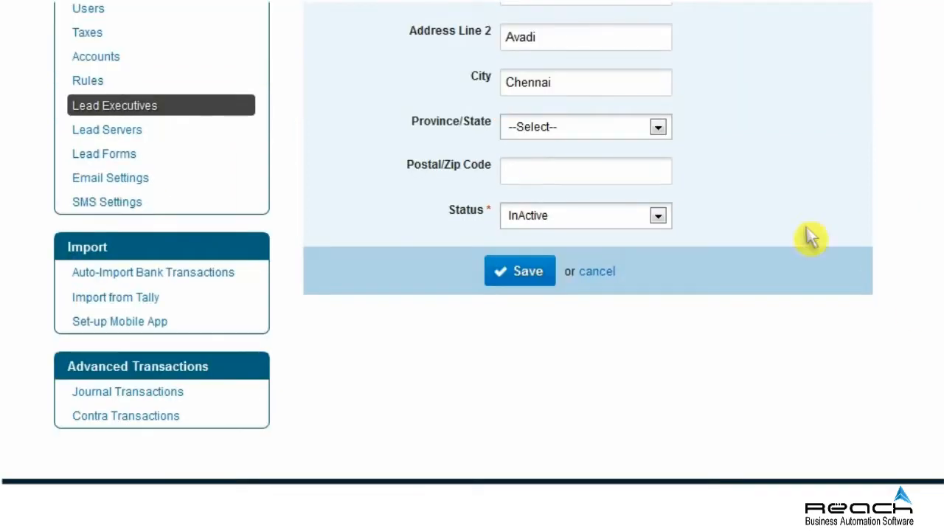
# Choose the state, enter the postal code, set Status to Active and save the executive.
pyautogui.click(657, 127)
pyautogui.click(554, 364)
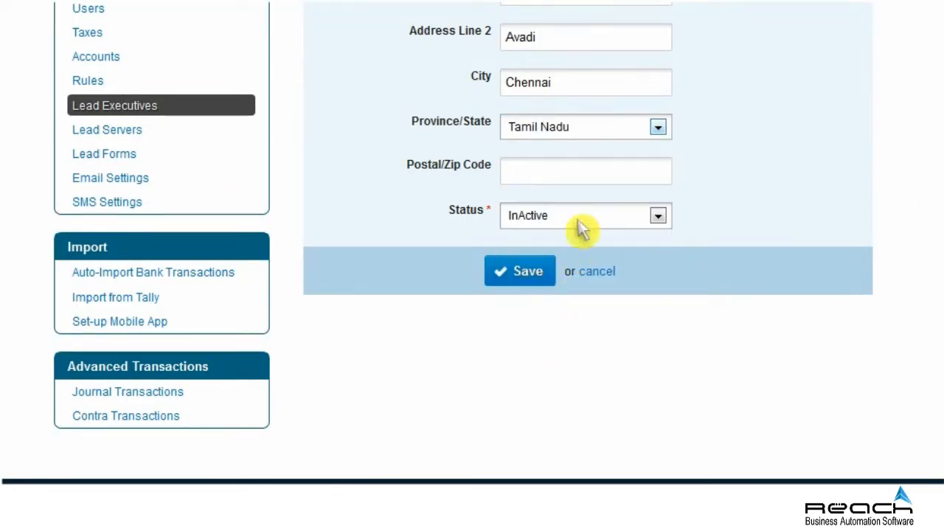
pyautogui.click(583, 176)
pyautogui.write('600011')
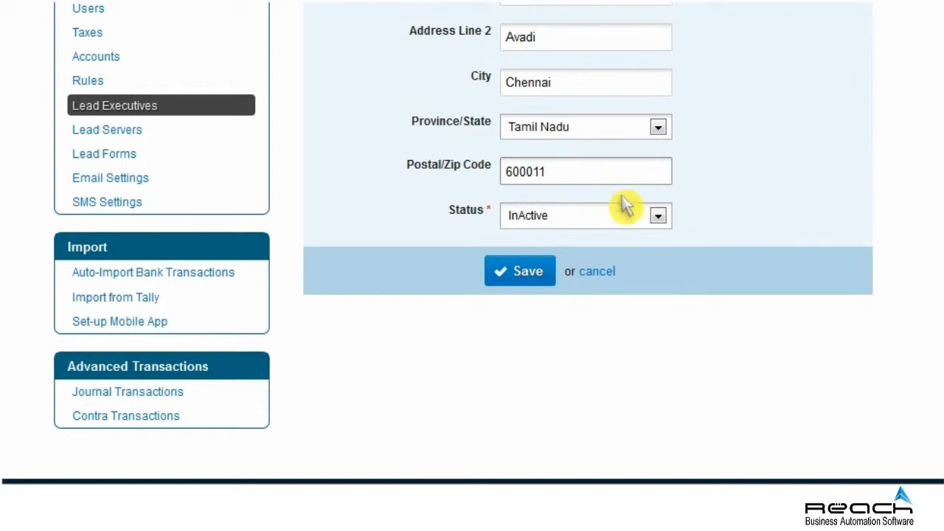
pyautogui.click(654, 215)
pyautogui.click(530, 257)
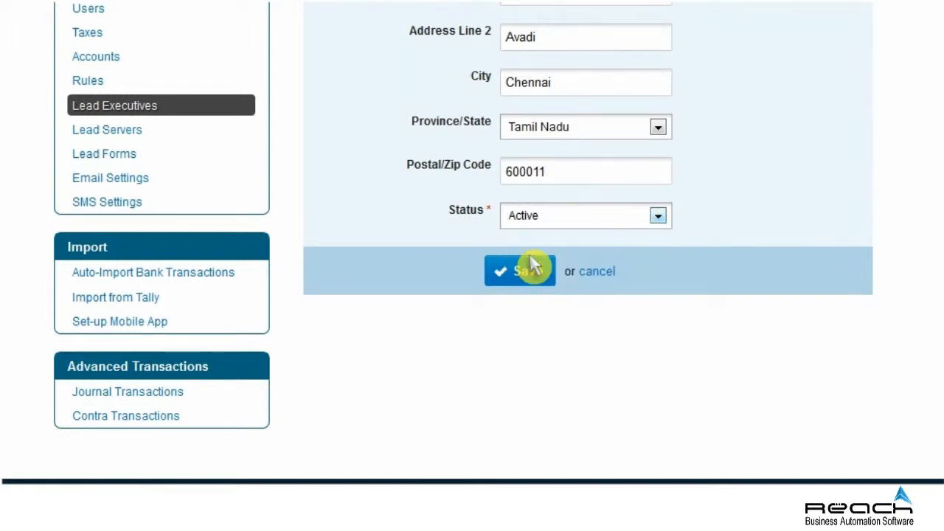
pyautogui.click(530, 269)
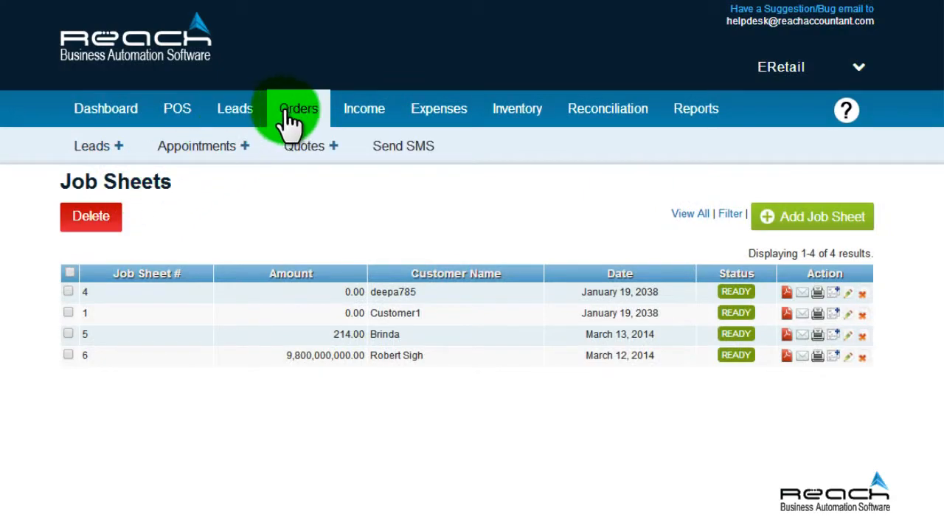
# Switch to the Orders tab to list the job sheets.
pyautogui.click(290, 120)
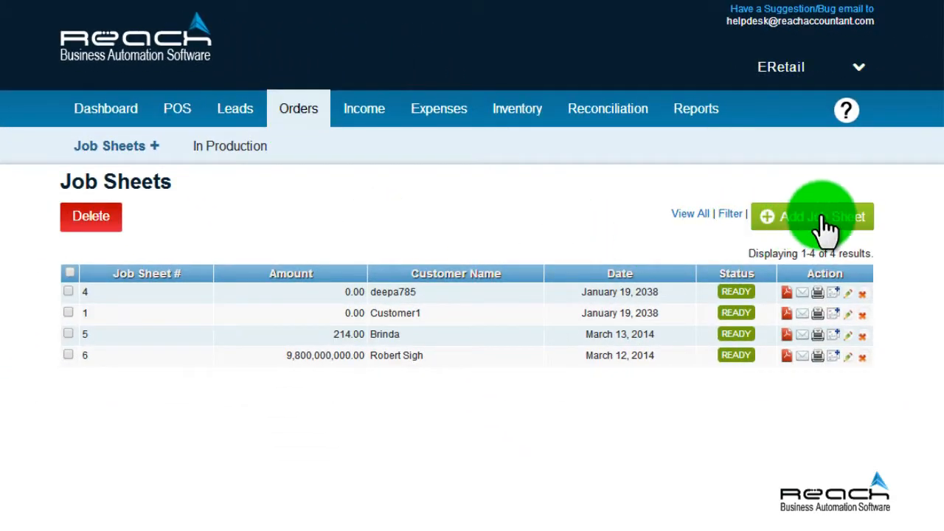
# Begin creating Jobsheet No 7 with the Add Job Sheet button.
pyautogui.click(821, 215)
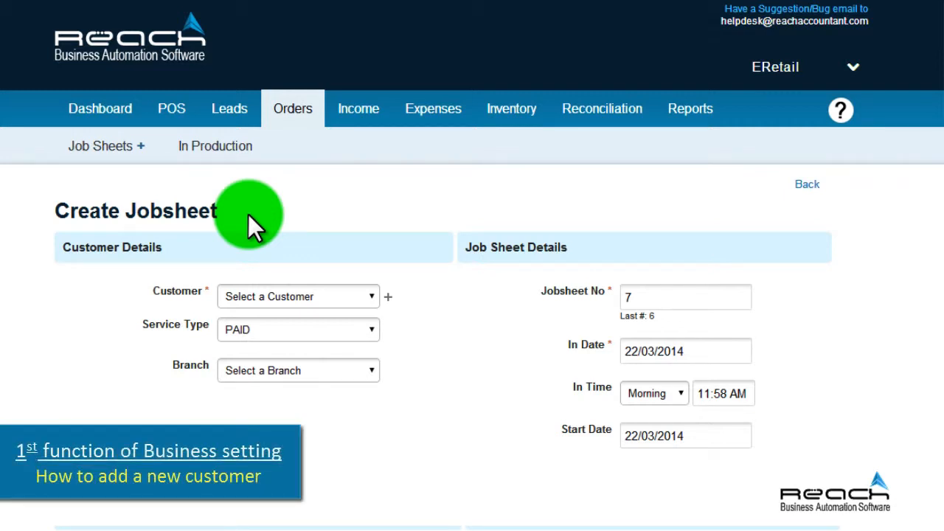
# Choose the job sheet's customer, service type PAID and branch Tambaram.
pyautogui.click(373, 294)
pyautogui.click(322, 383)
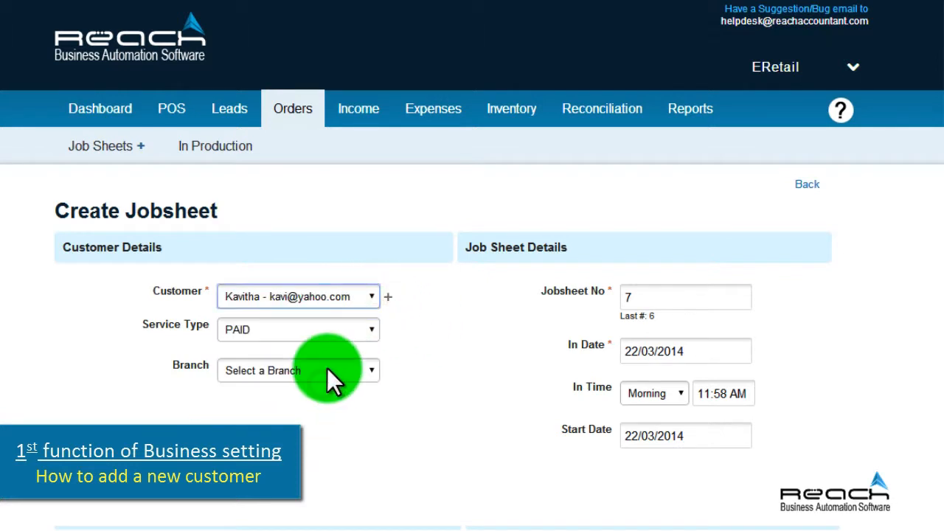
pyautogui.scroll(-1, 324, 369)
pyautogui.click(374, 277)
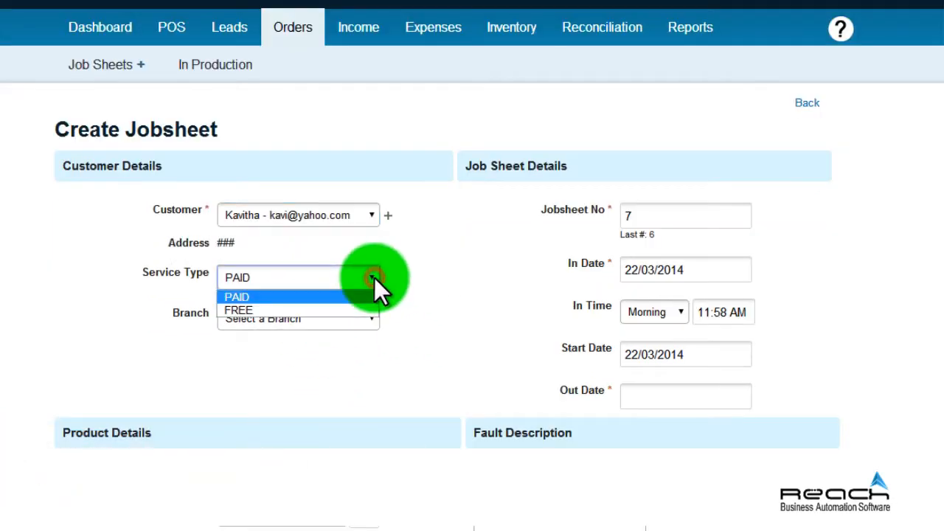
pyautogui.click(358, 295)
pyautogui.click(367, 320)
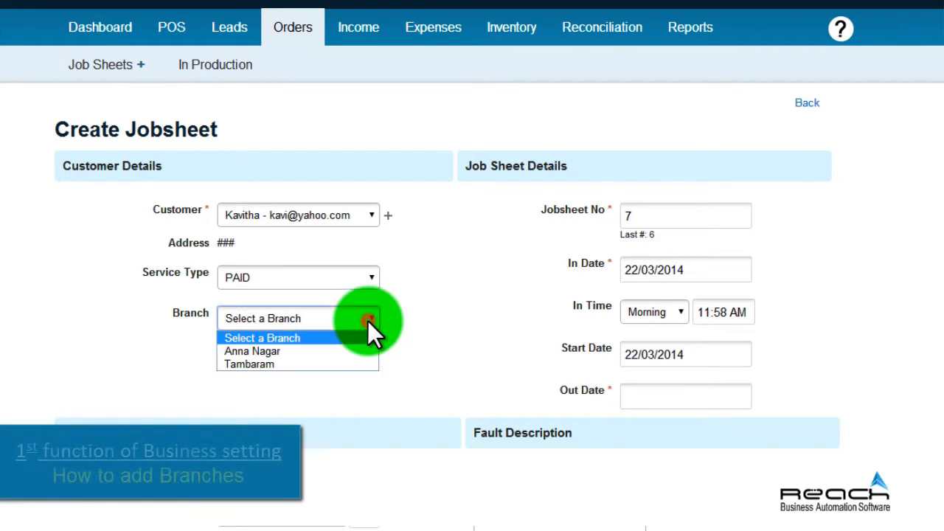
pyautogui.click(351, 358)
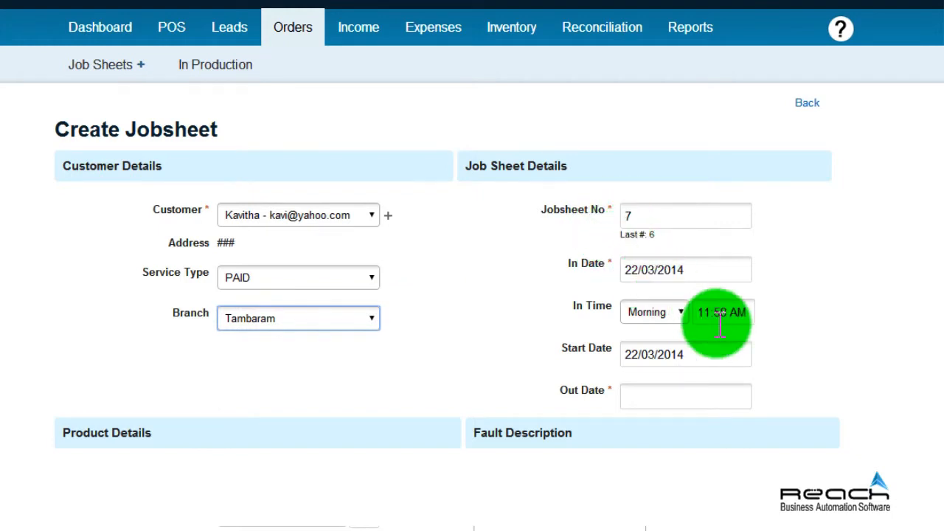
pyautogui.scroll(-1, 719, 321)
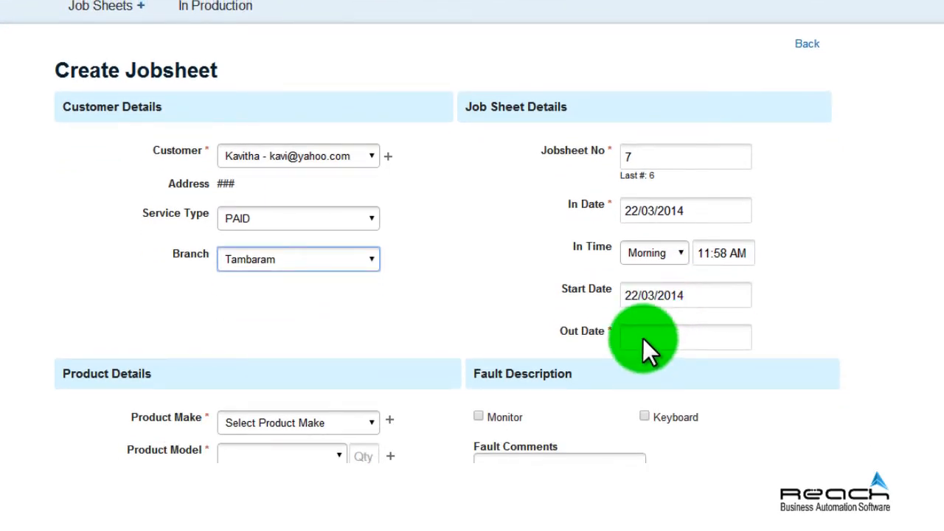
pyautogui.click(642, 337)
# Set out date 22/03/2014 and product DVD Player, model DVD King 5.1 Player.
pyautogui.click(816, 501)
pyautogui.scroll(-3, 843, 193)
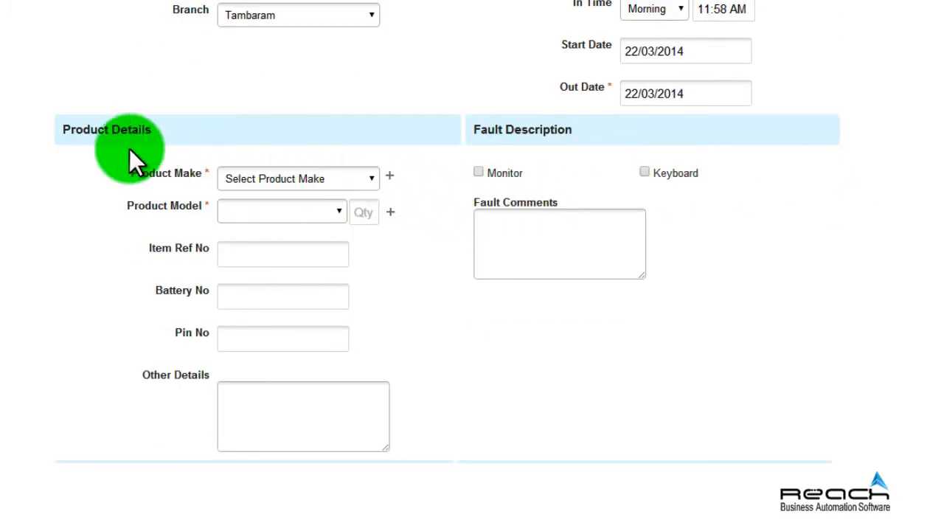
pyautogui.click(368, 180)
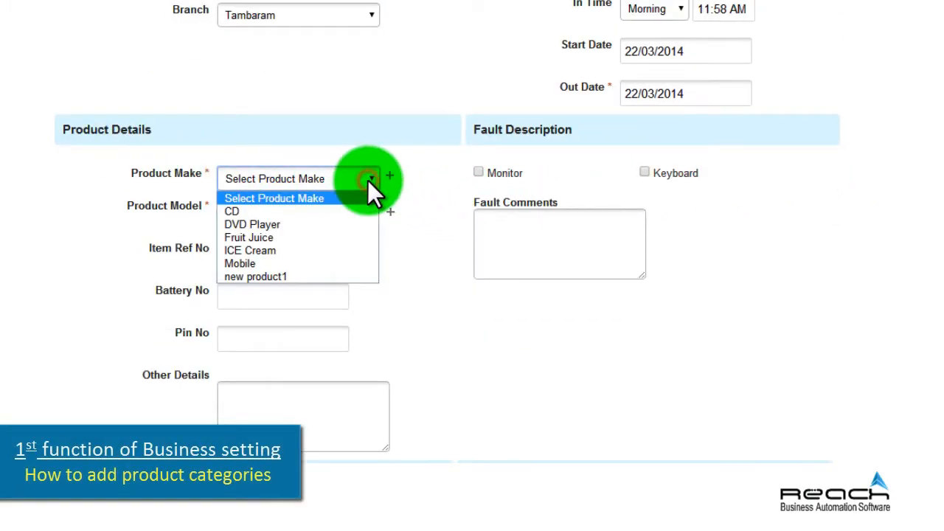
pyautogui.click(329, 224)
pyautogui.click(343, 213)
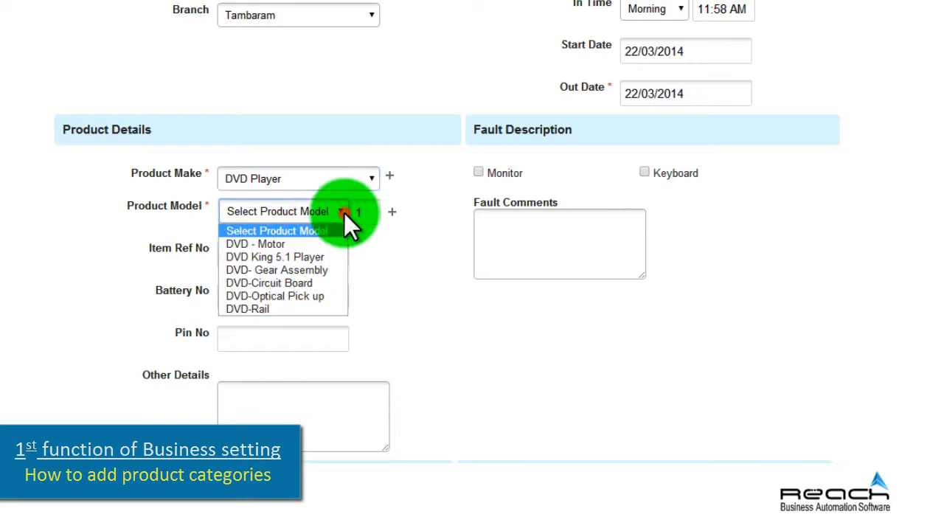
pyautogui.click(328, 257)
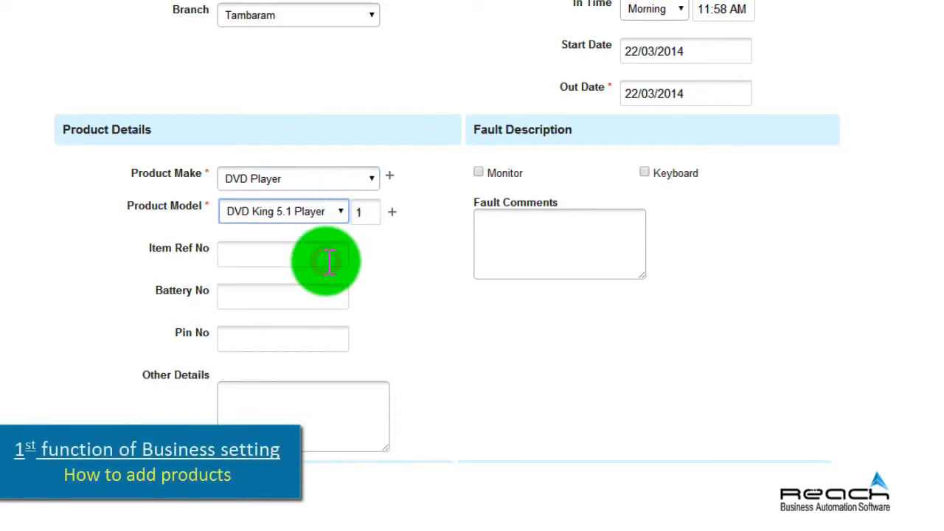
# Enter item reference 4521 and other details 'dvd OLD model...'.
pyautogui.click(306, 255)
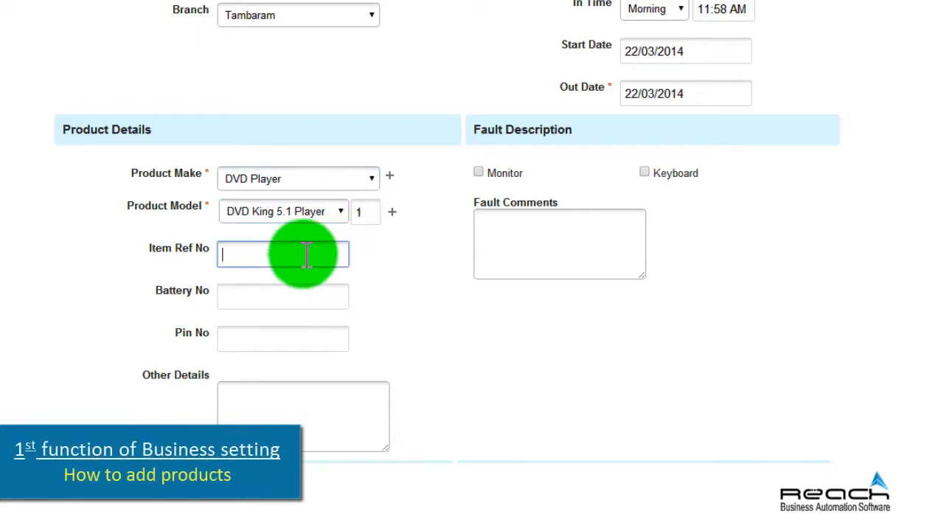
pyautogui.write('4521')
pyautogui.click(279, 295)
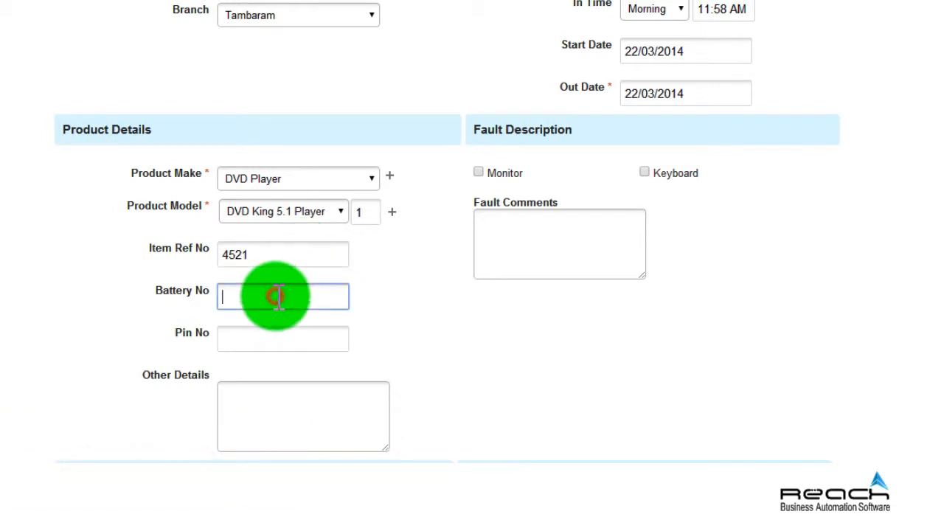
pyautogui.click(267, 408)
pyautogui.write('dvd OLD model...')
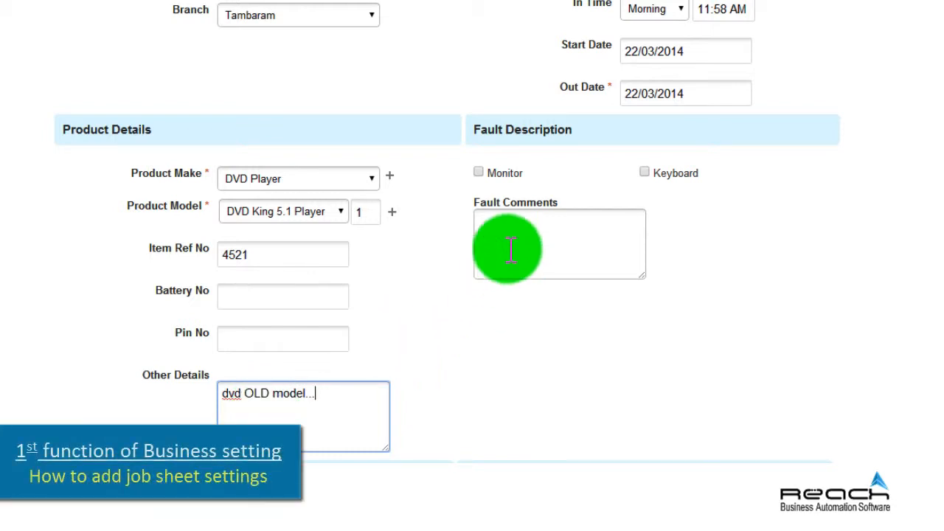
# Mark Monitor and Keyboard as faulty with fault comment 'Damage outer cover'.
pyautogui.click(479, 174)
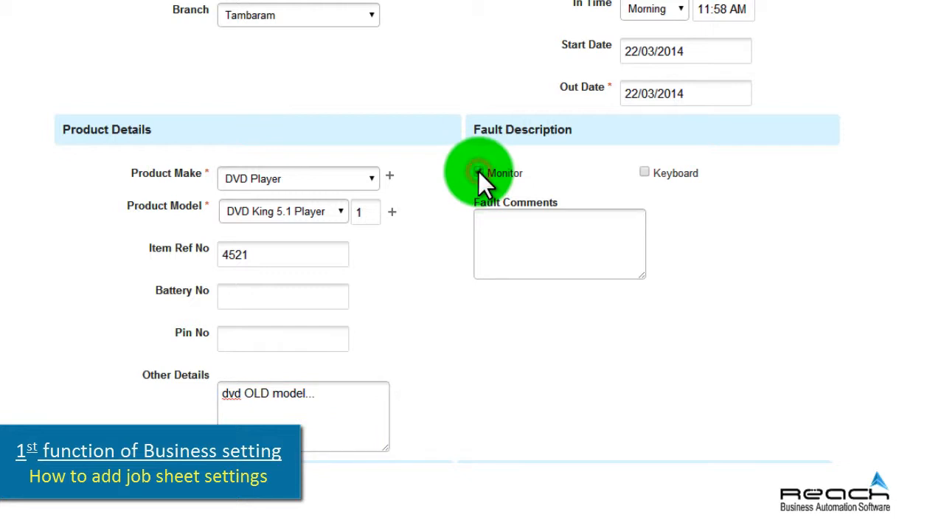
pyautogui.click(646, 172)
pyautogui.click(551, 246)
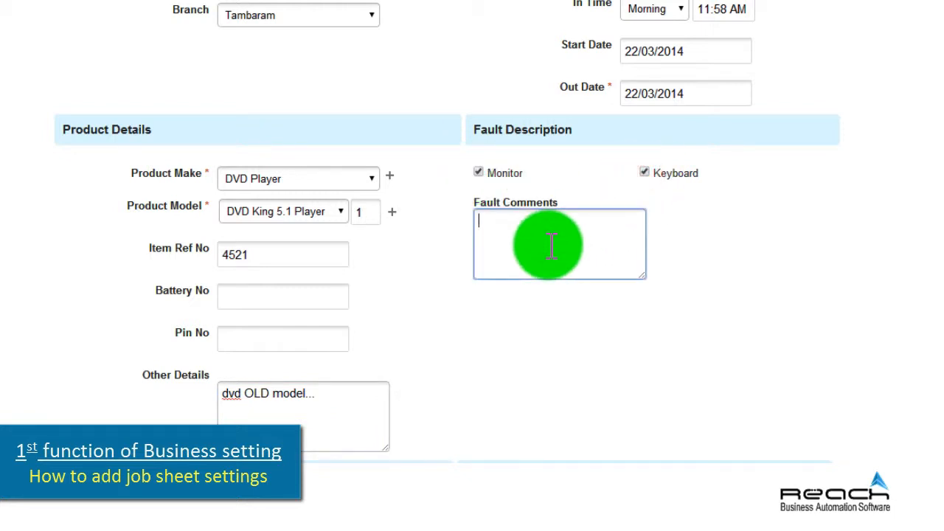
pyautogui.write('Damage outer cover')
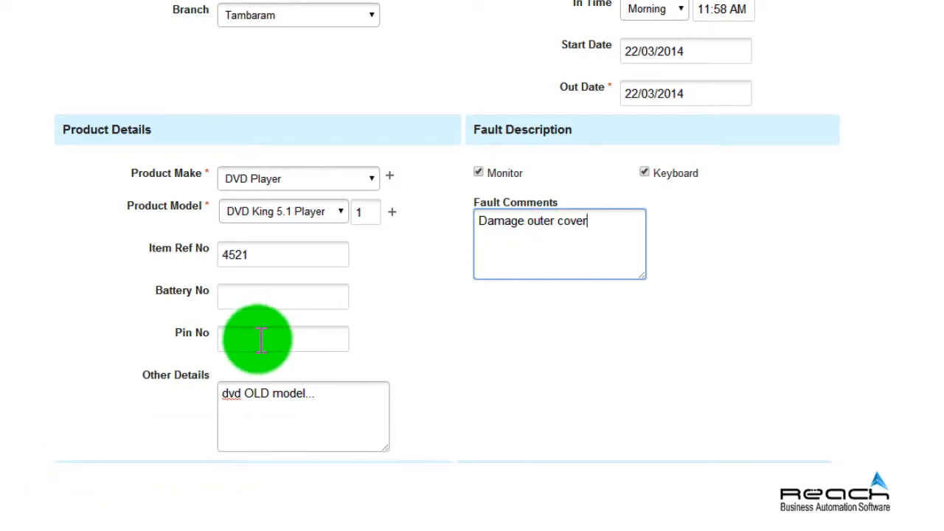
pyautogui.scroll(-2, 245, 393)
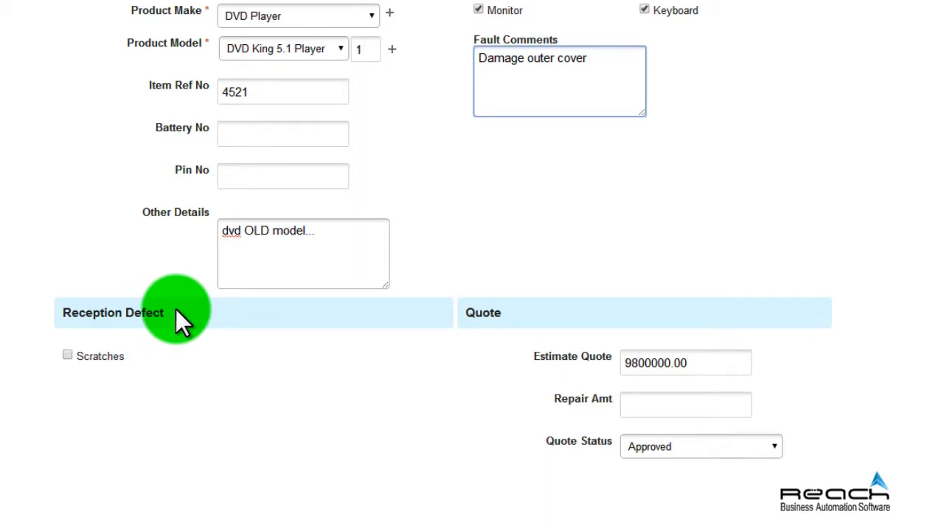
# Record Scratches as a reception defect and set the first product line to DVD - Motor - MTR-DVD.
pyautogui.scroll(-2, 222, 309)
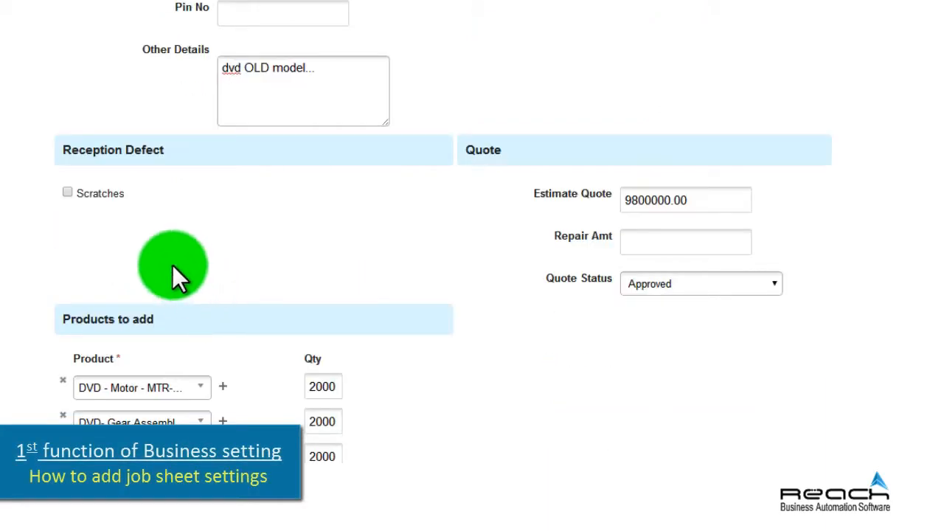
pyautogui.click(66, 192)
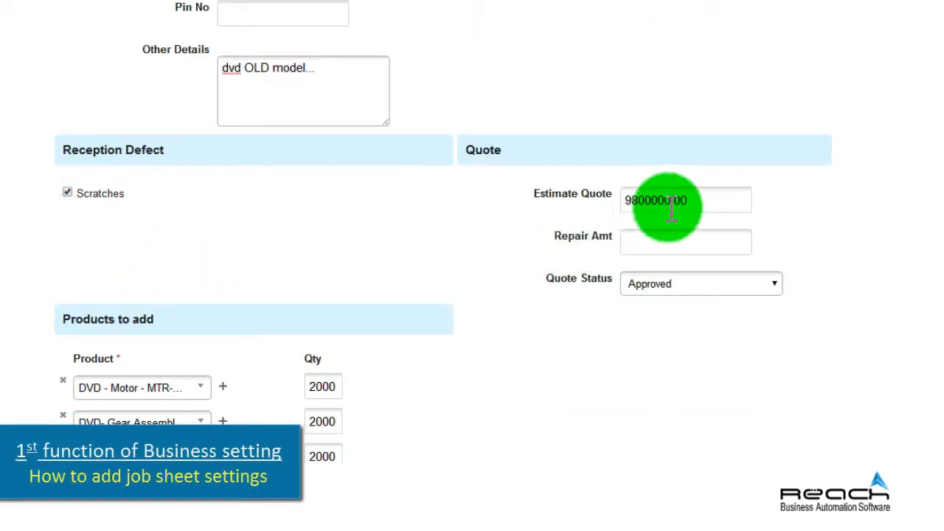
pyautogui.scroll(-2, 285, 318)
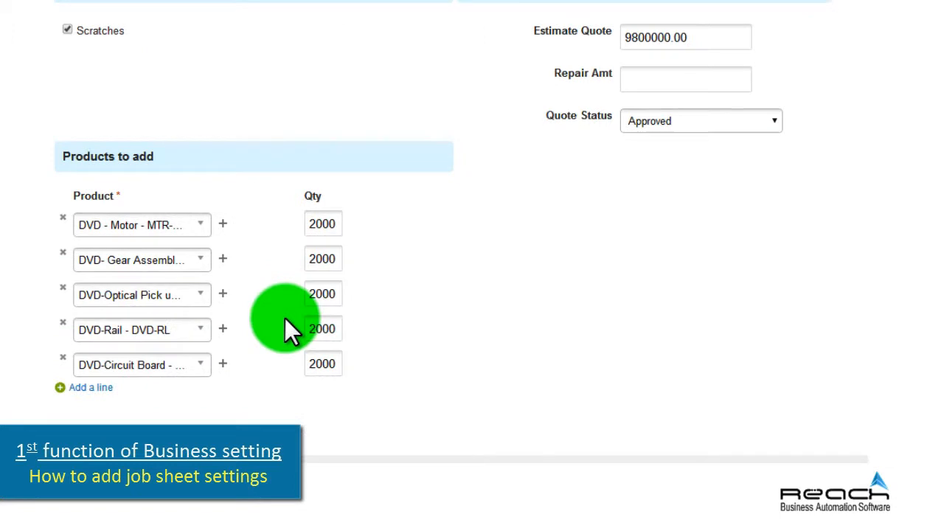
pyautogui.click(204, 227)
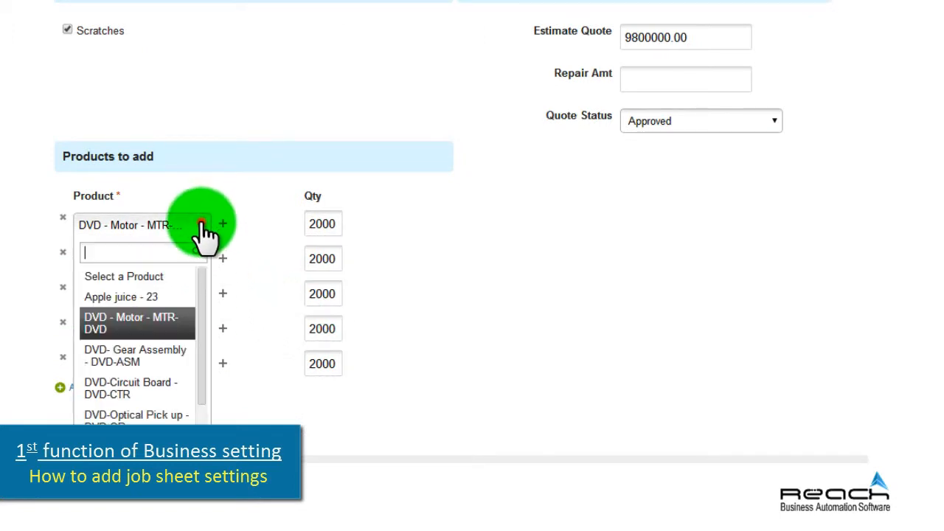
pyautogui.click(179, 321)
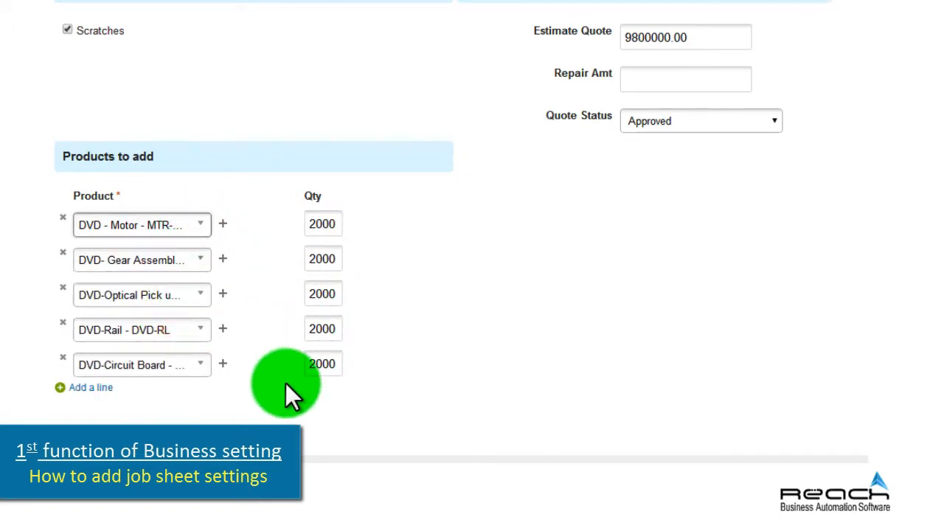
# Enter repair amount 15000, keep quote status Approved, and save the job sheet.
pyautogui.click(652, 74)
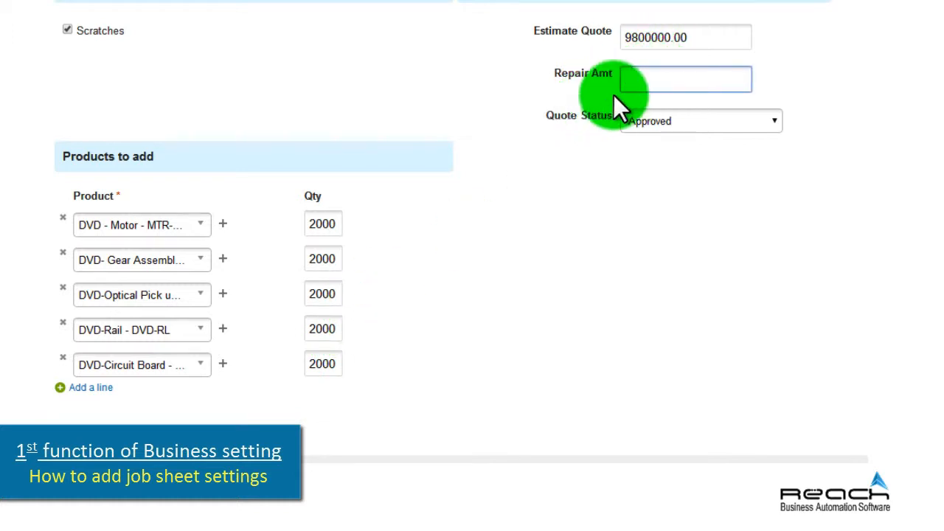
pyautogui.write('15000')
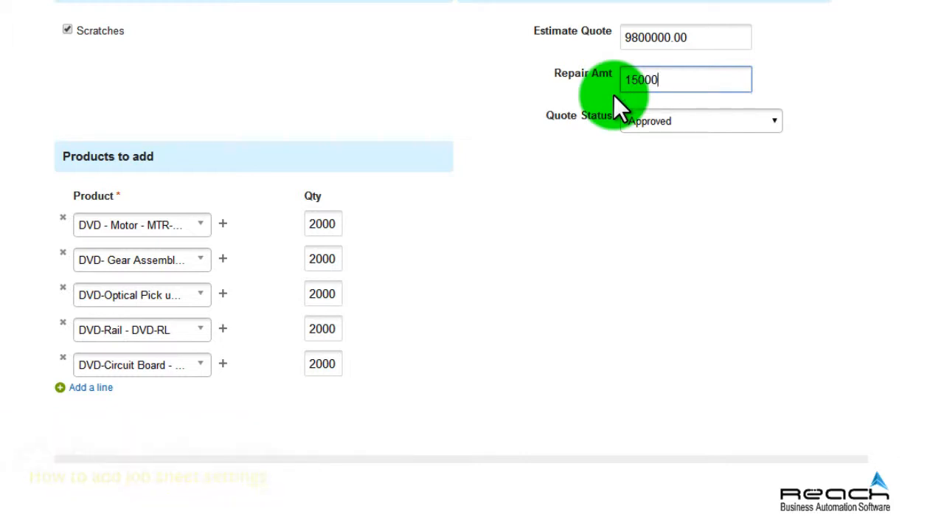
pyautogui.click(776, 120)
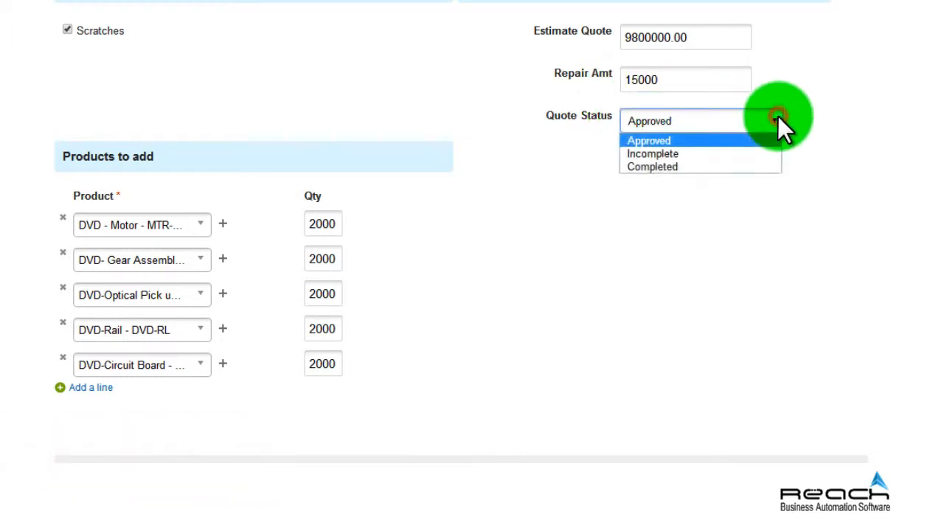
pyautogui.click(702, 145)
pyautogui.scroll(-2, 634, 192)
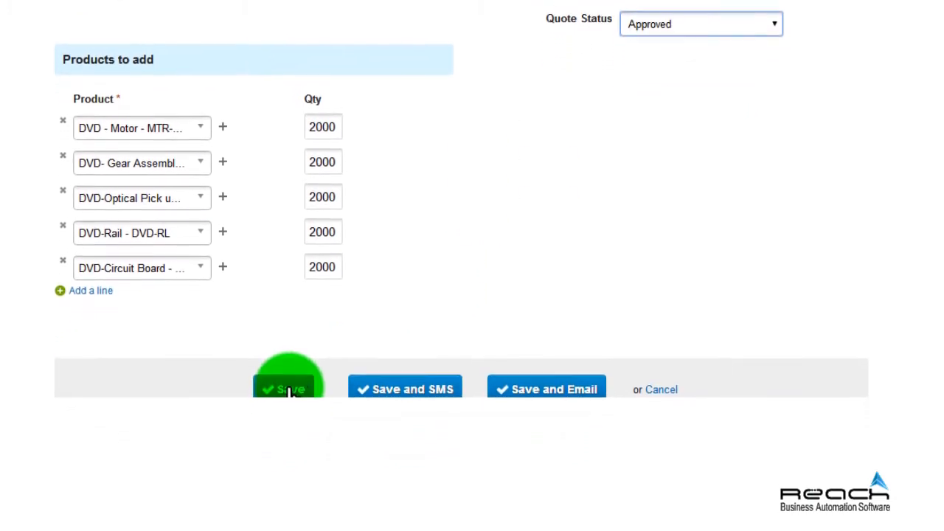
pyautogui.click(292, 345)
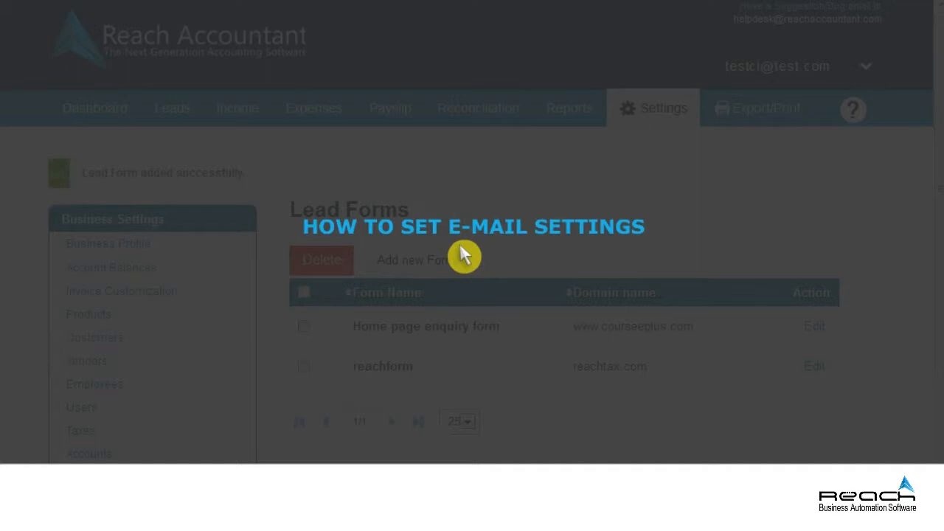
# Scroll the Business Settings sidebar on the Lead Forms page down to reveal Email Settings.
pyautogui.scroll(-2, 460, 244)
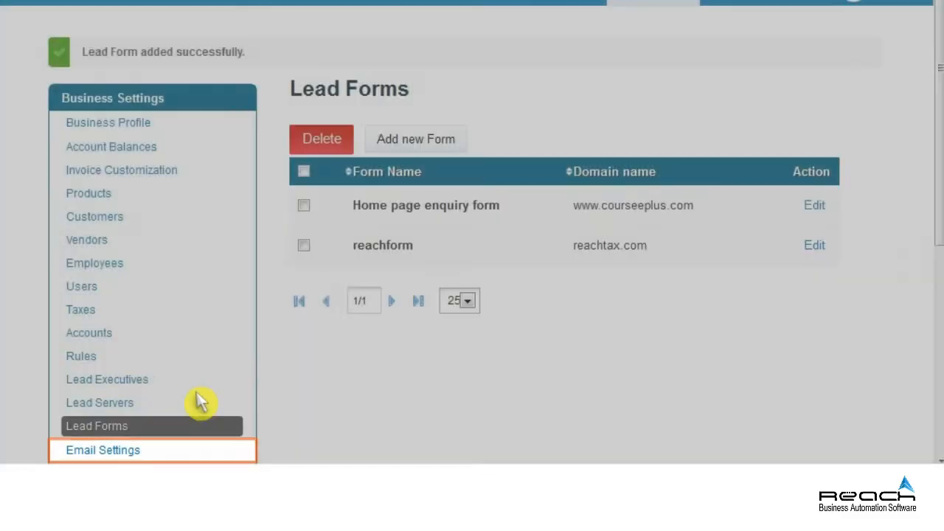
# Open Email Settings and scroll through the appointment, order, delivery, invoice and receipt templates.
pyautogui.click(117, 449)
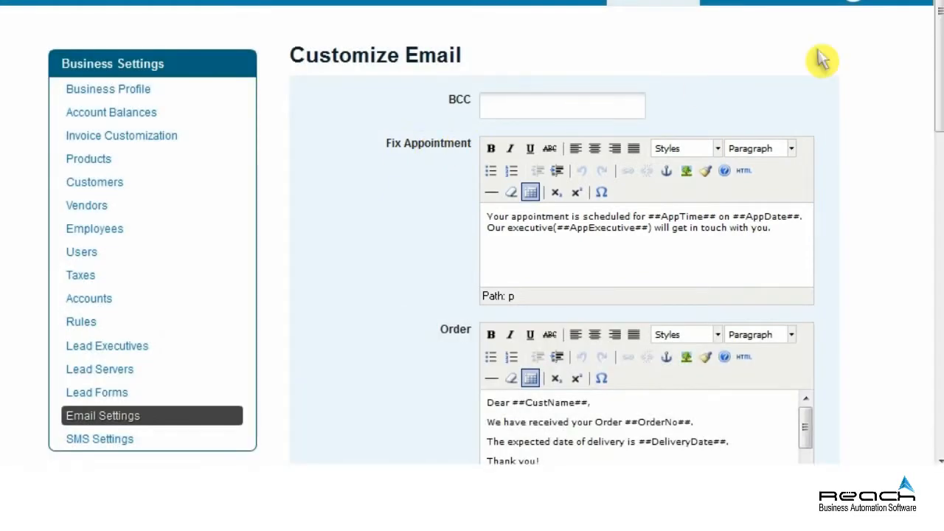
pyautogui.moveTo(938, 43); pyautogui.dragTo(941, 94)
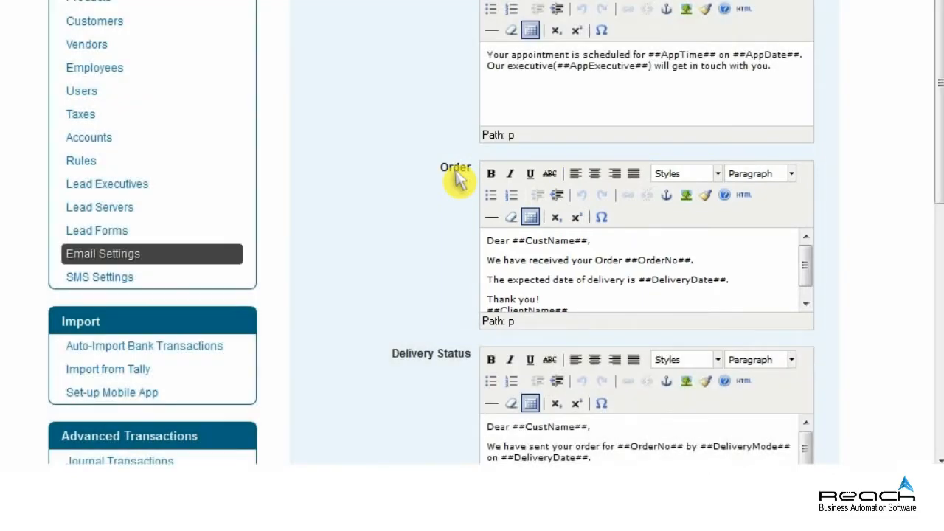
pyautogui.scroll(-3, 940, 210)
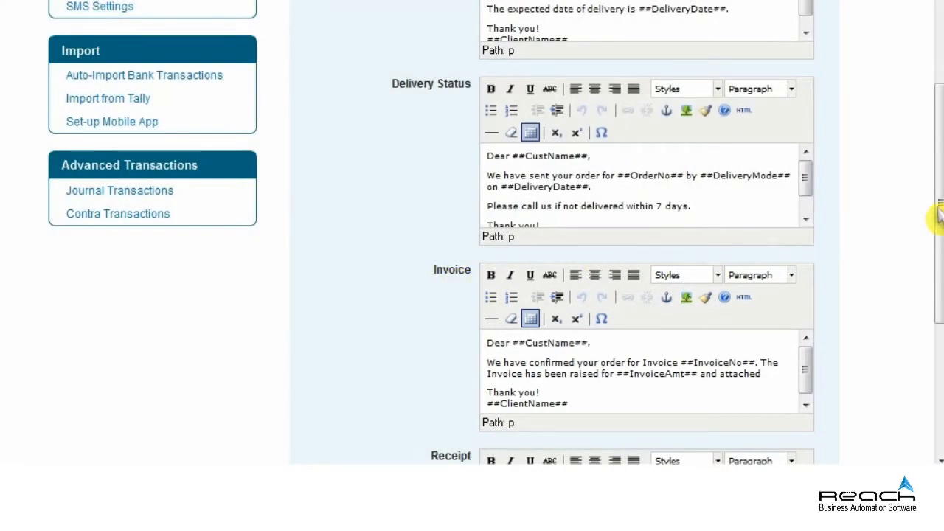
pyautogui.moveTo(940, 214); pyautogui.dragTo(939, 347)
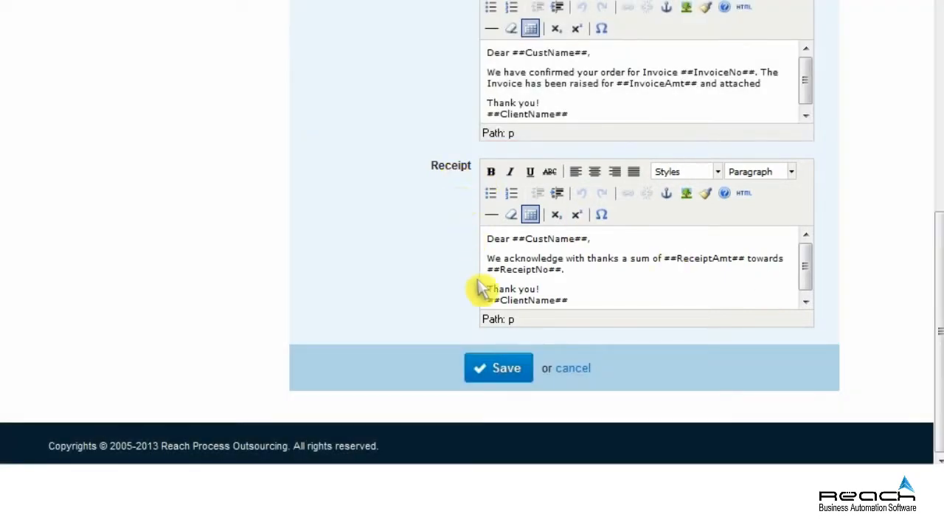
# Save the Customize Email templates and scroll the sidebar toward SMS Settings.
pyautogui.click(500, 368)
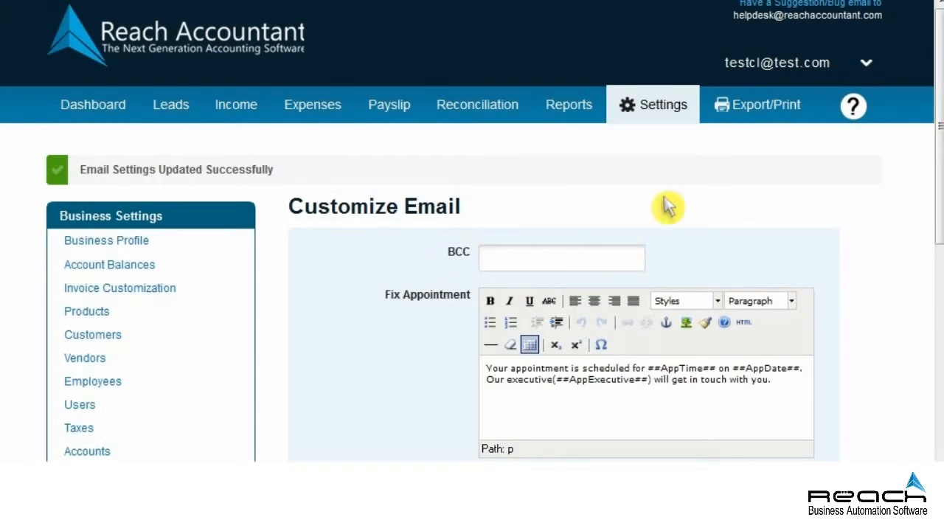
pyautogui.moveTo(938, 151); pyautogui.dragTo(938, 233)
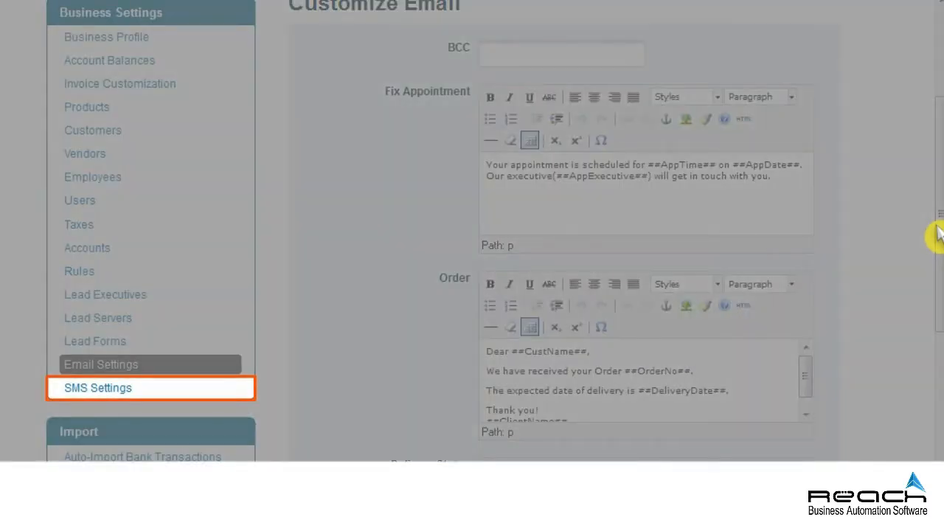
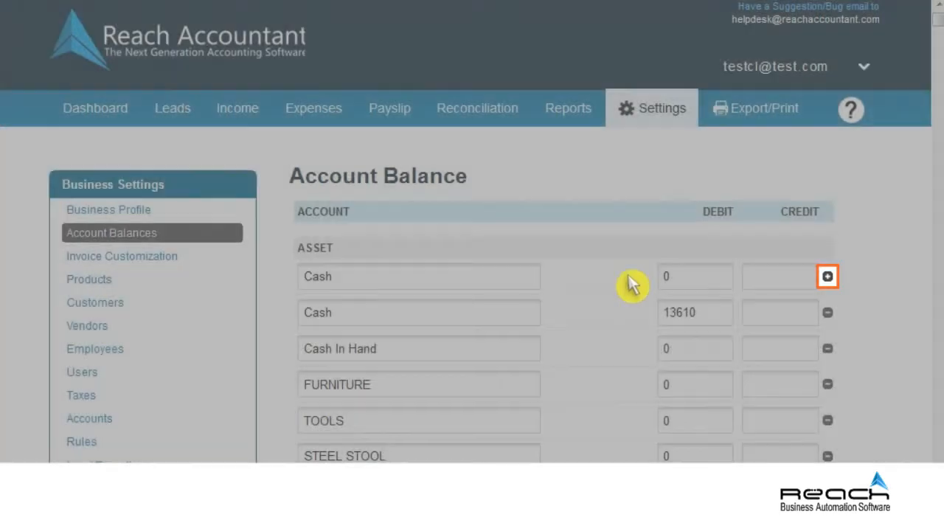
# Add a Business Outsourcing balance in the Branch / Divisions asset group with 45000 opening balance.
pyautogui.click(827, 277)
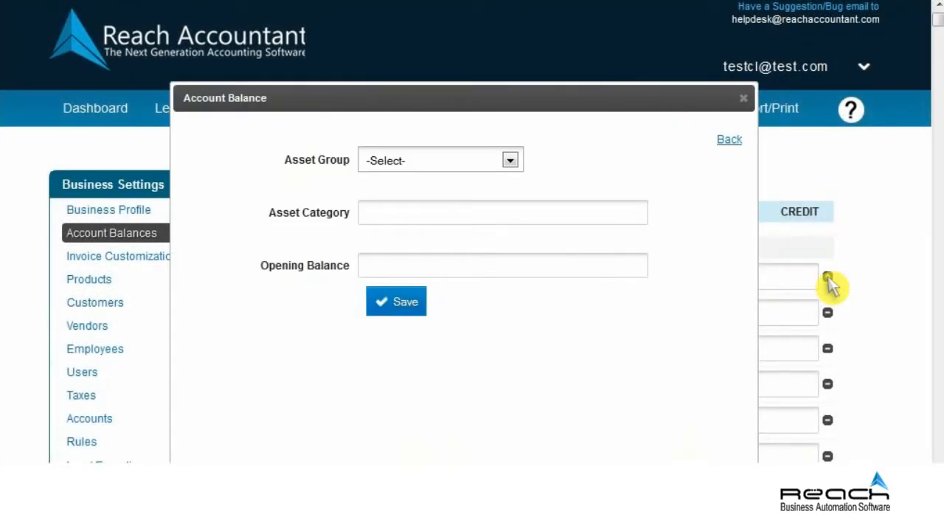
pyautogui.click(510, 161)
pyautogui.click(405, 250)
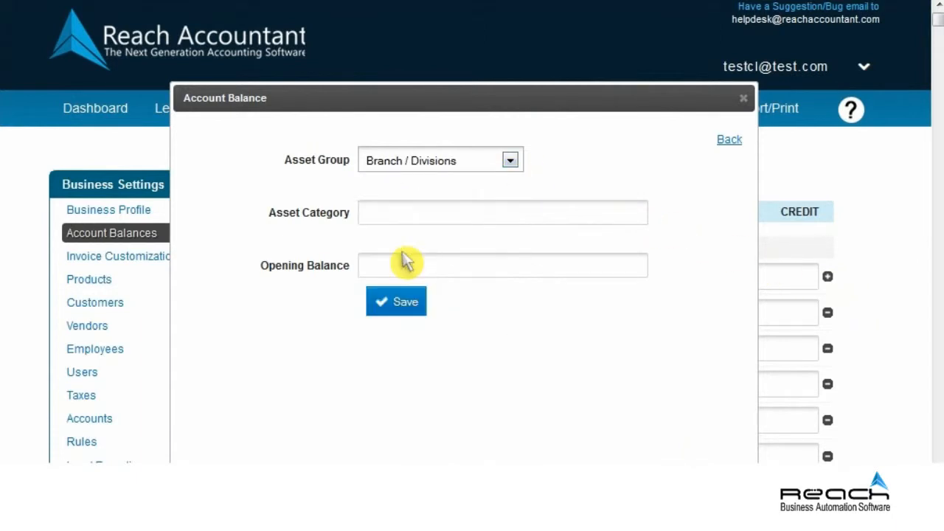
pyautogui.click(499, 223)
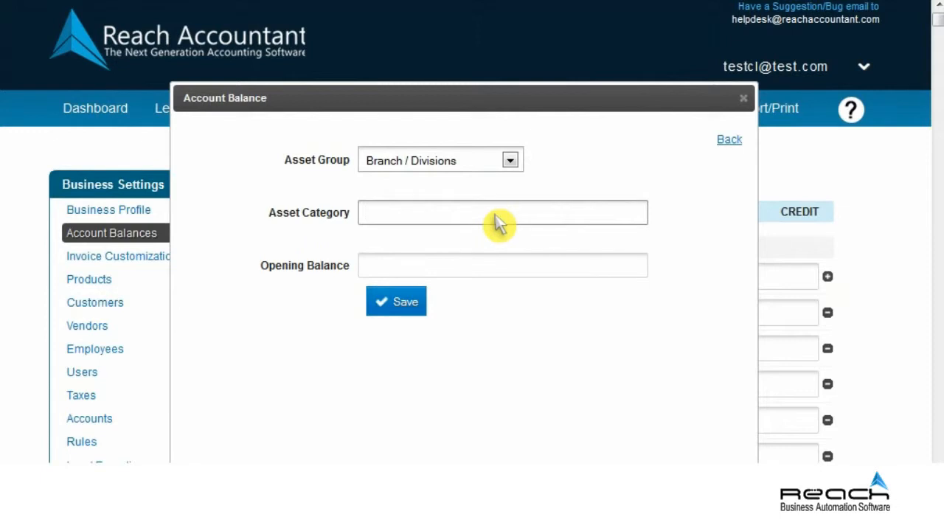
pyautogui.write('Business Outsourcing')
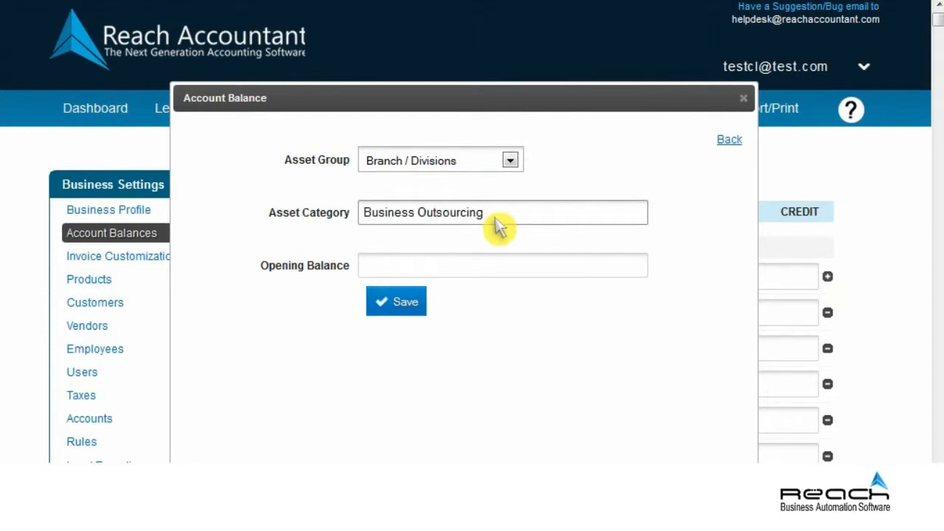
pyautogui.click(498, 271)
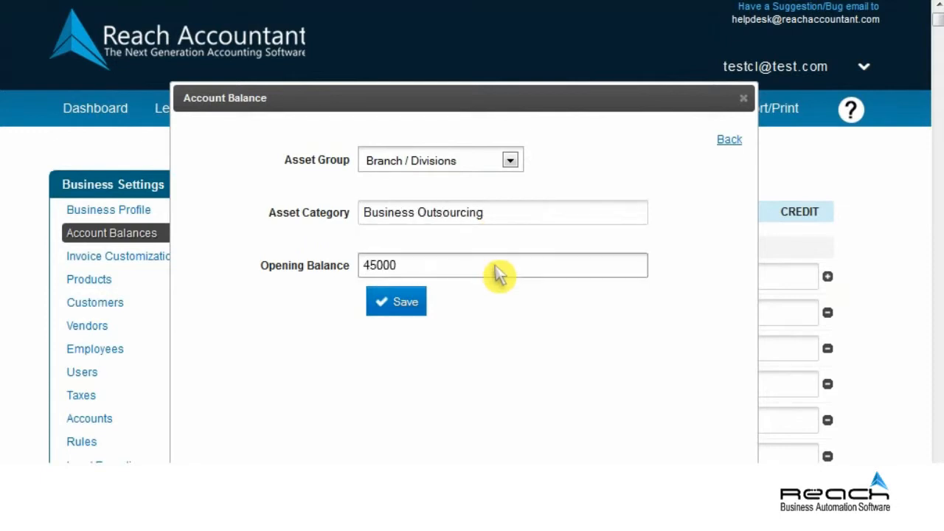
pyautogui.click(417, 302)
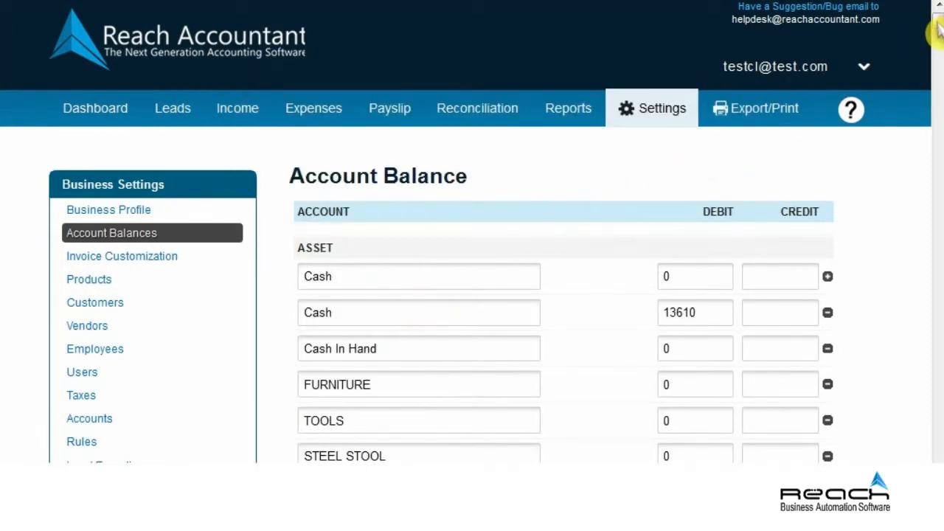
pyautogui.moveTo(935, 30); pyautogui.dragTo(938, 35)
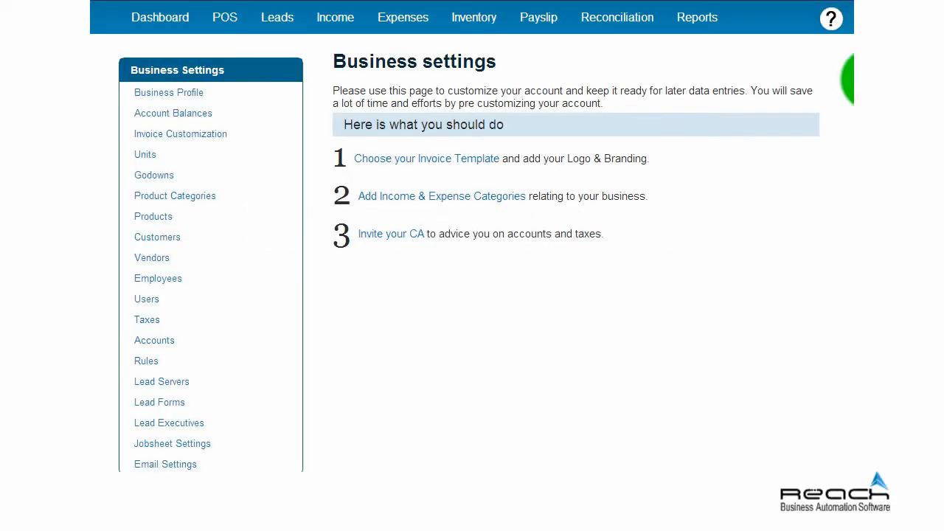
# Create a new unit named Tonneage in the Units settings.
pyautogui.click(781, 26)
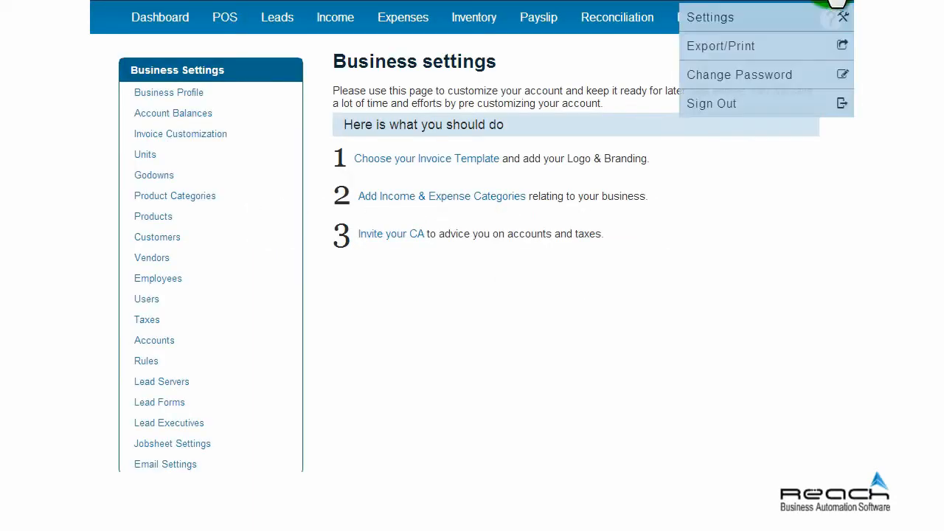
pyautogui.click(781, 26)
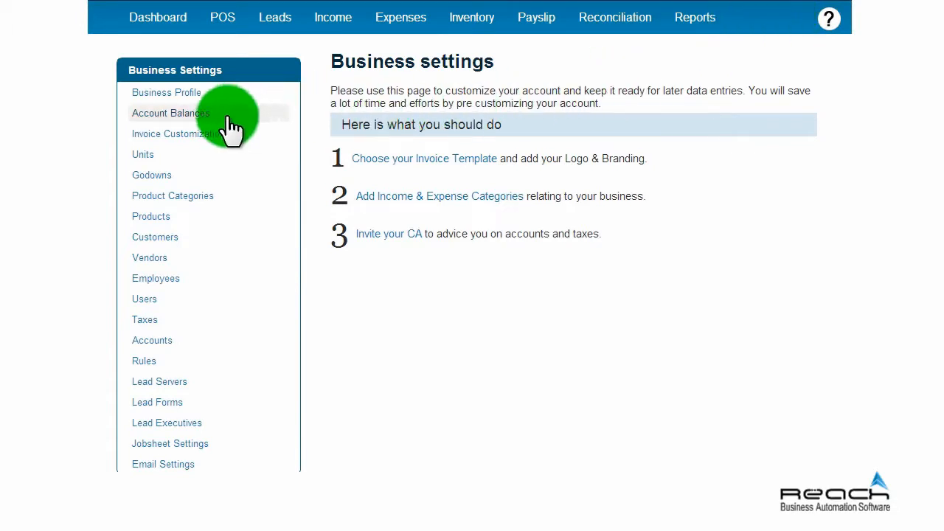
pyautogui.click(144, 157)
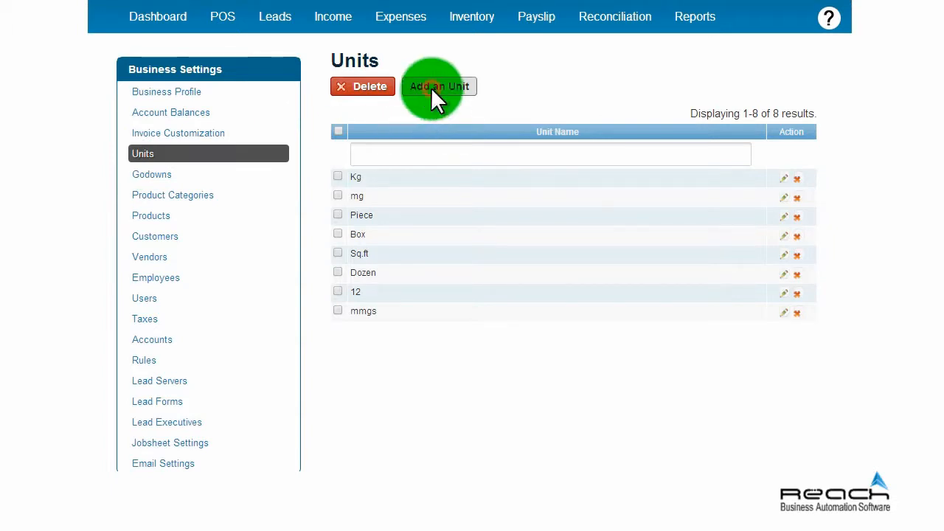
pyautogui.click(433, 89)
pyautogui.click(514, 96)
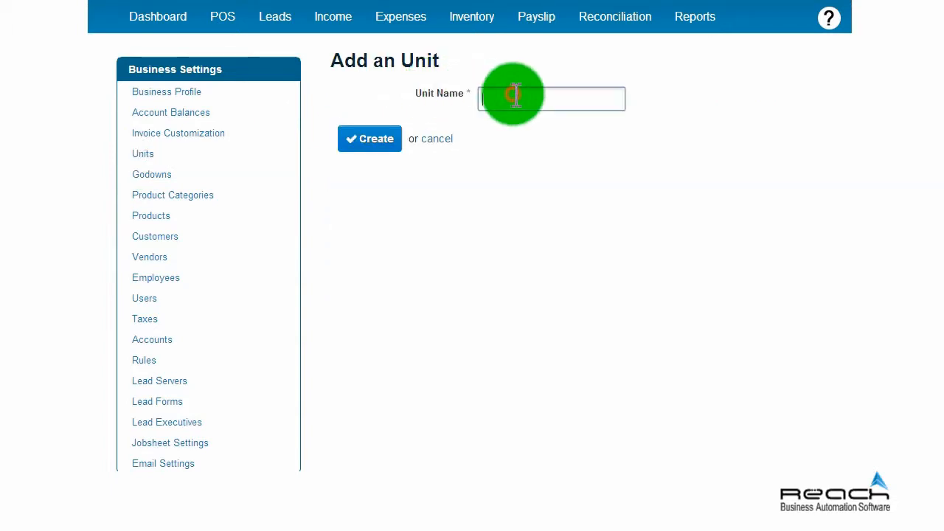
pyautogui.write('Tonneage')
pyautogui.click(383, 144)
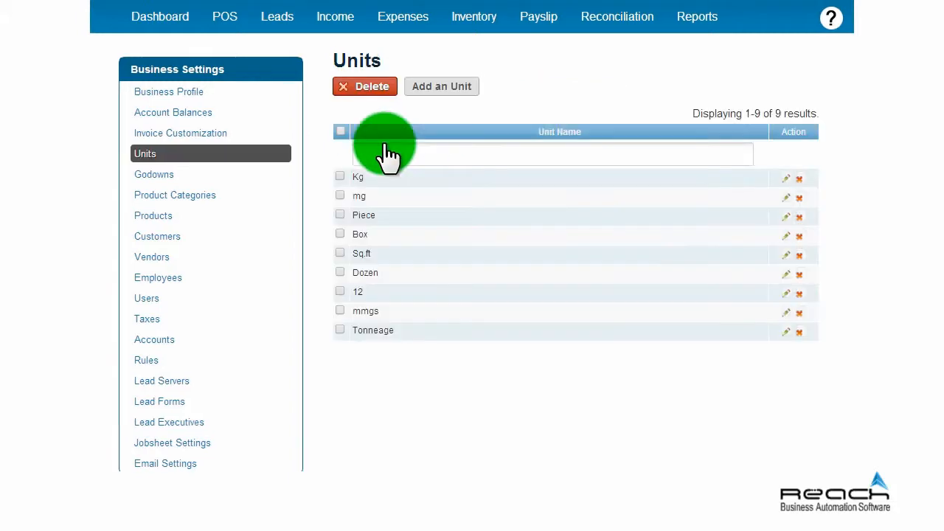
# Rename the Dozen unit to 'Dozen or 12'.
pyautogui.click(784, 279)
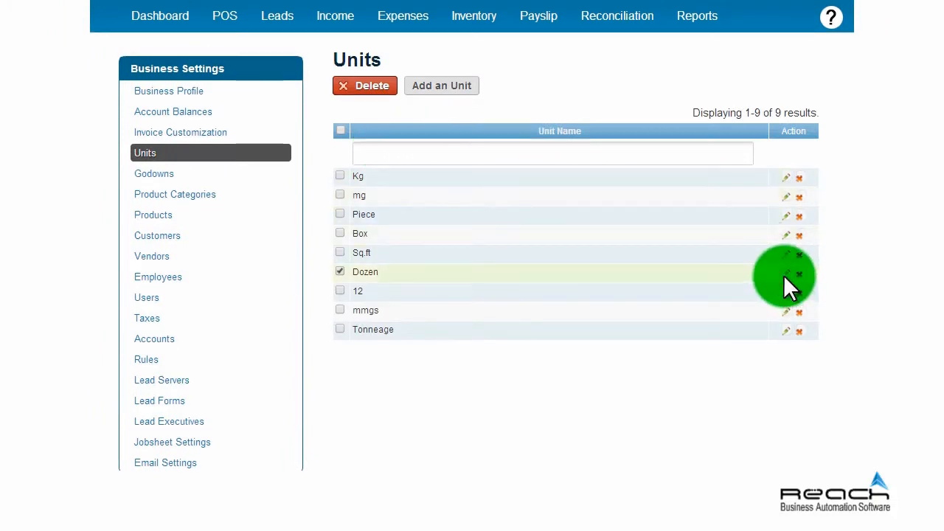
pyautogui.click(539, 96)
pyautogui.write('or 12 numbers')
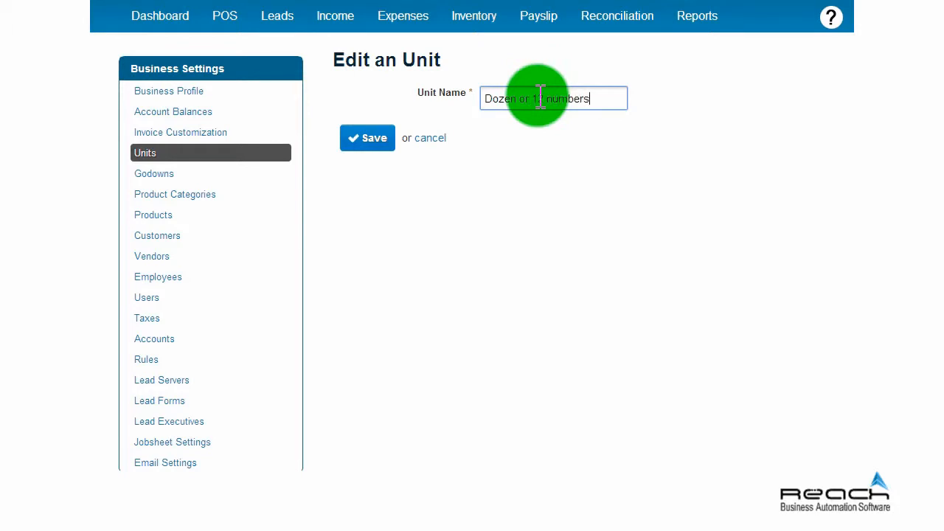
pyautogui.click(353, 138)
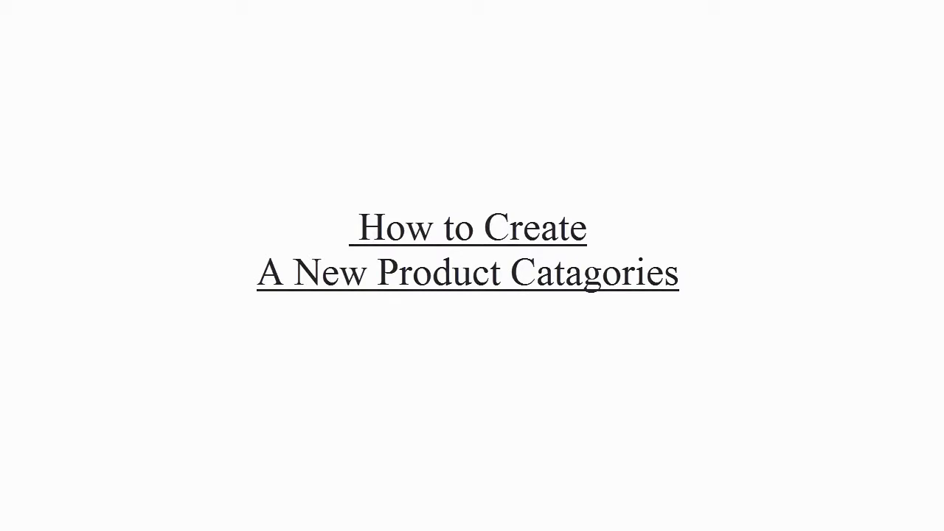
# Create an Apples category under the Fruits parent category.
pyautogui.click(499, 118)
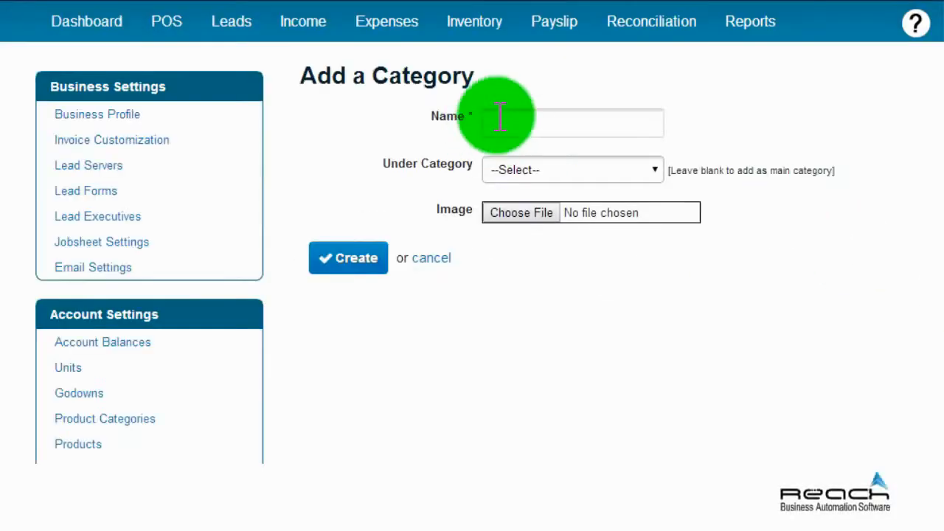
pyautogui.write('Apple')
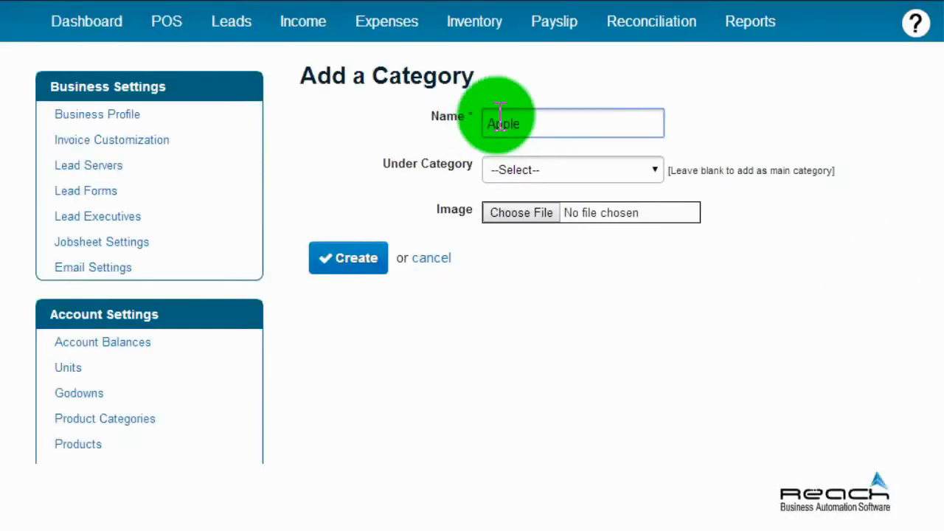
pyautogui.write('s')
pyautogui.click(651, 170)
pyautogui.click(538, 310)
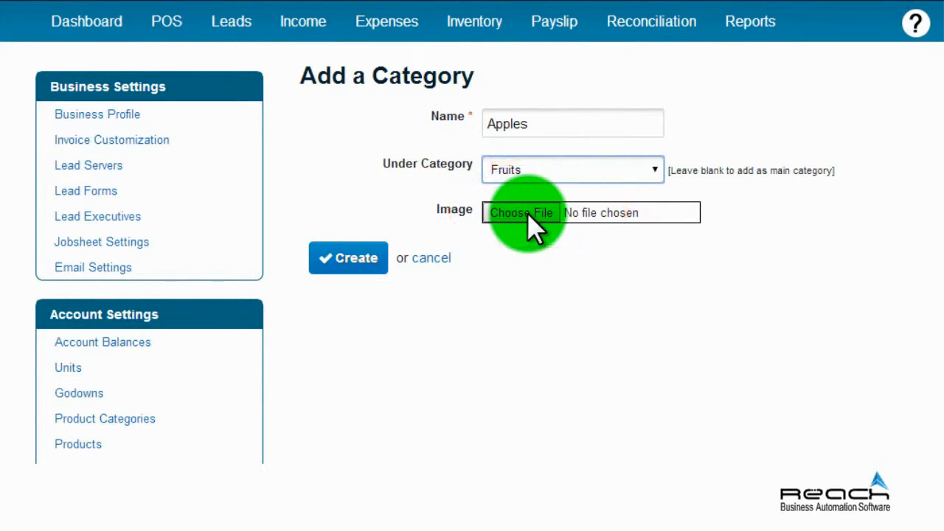
pyautogui.click(355, 260)
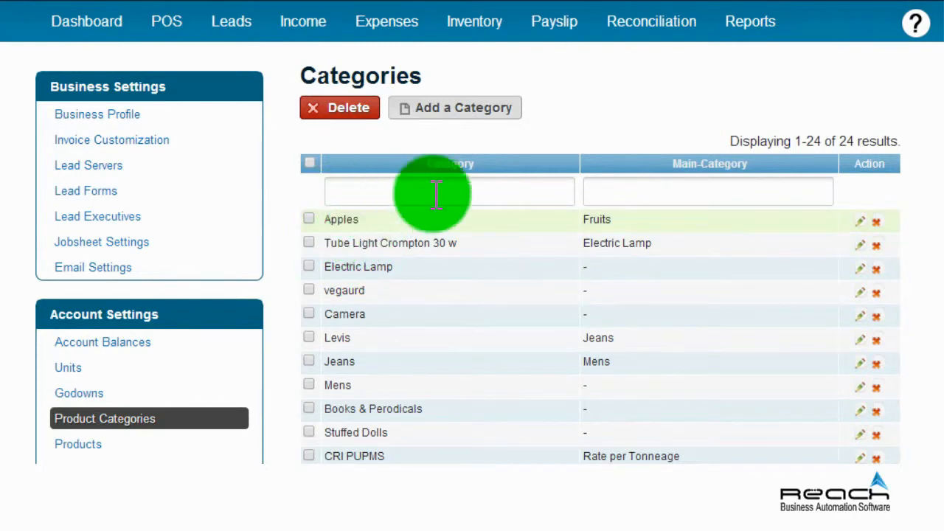
# Rename the Electric Lamp category to Electric Lamp 50 Watts.
pyautogui.click(854, 270)
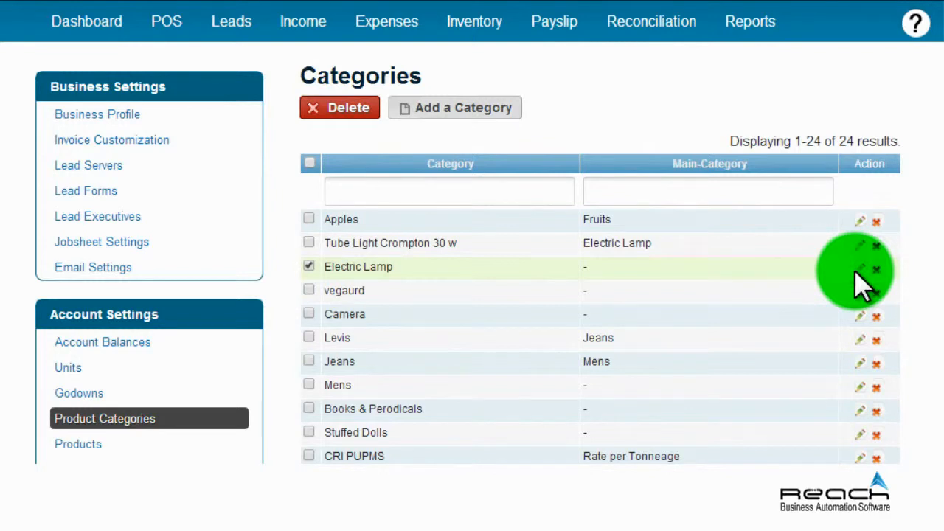
pyautogui.click(585, 122)
pyautogui.write('50')
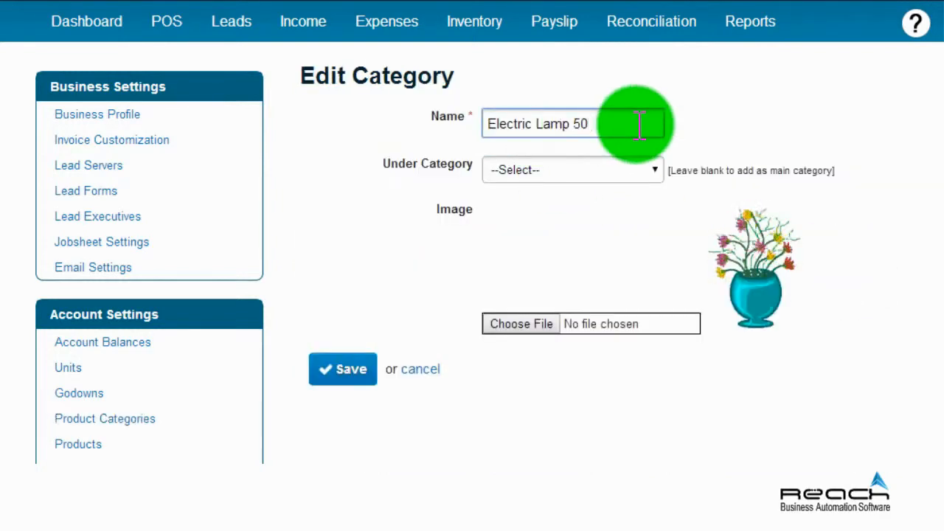
pyautogui.write(' Watts')
pyautogui.click(352, 373)
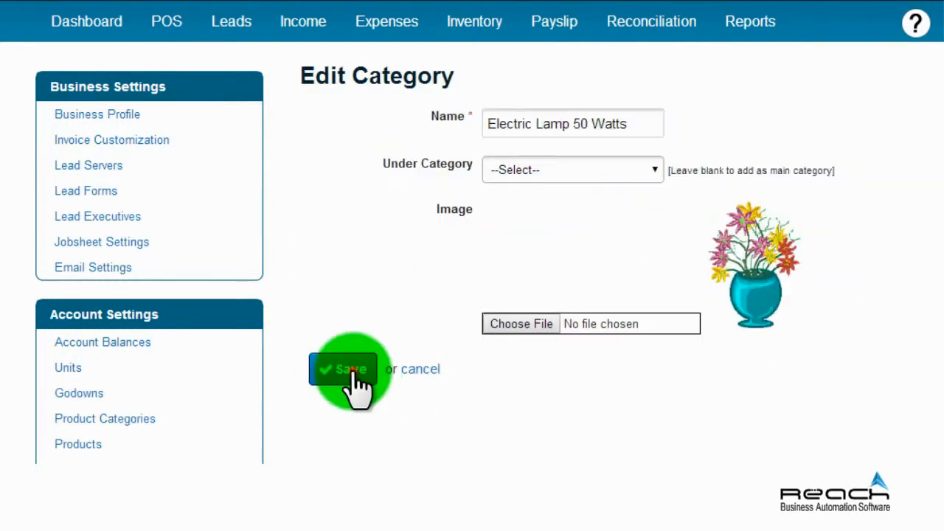
pyautogui.scroll(-1, 472, 295)
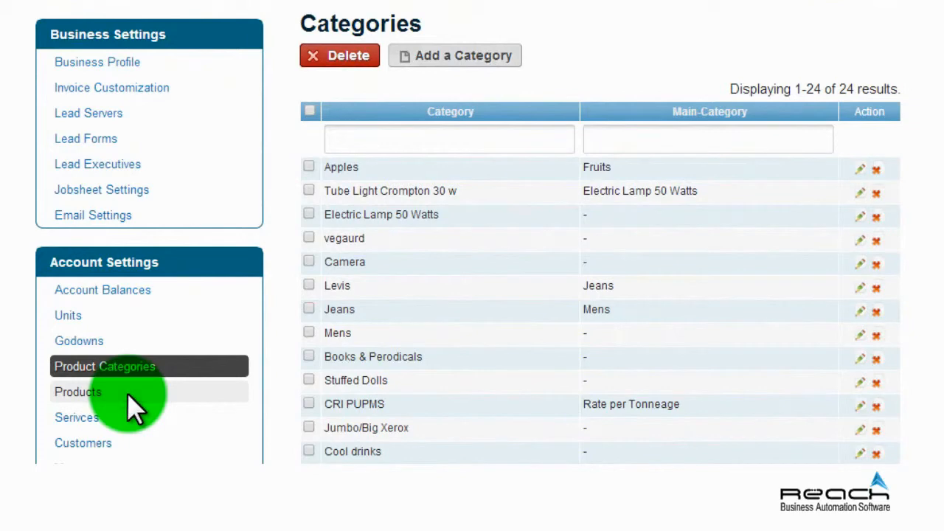
# Start product 'Ooty red apple' under Apples, described as fresh red apples packed in four, selling at 6.5.
pyautogui.click(127, 392)
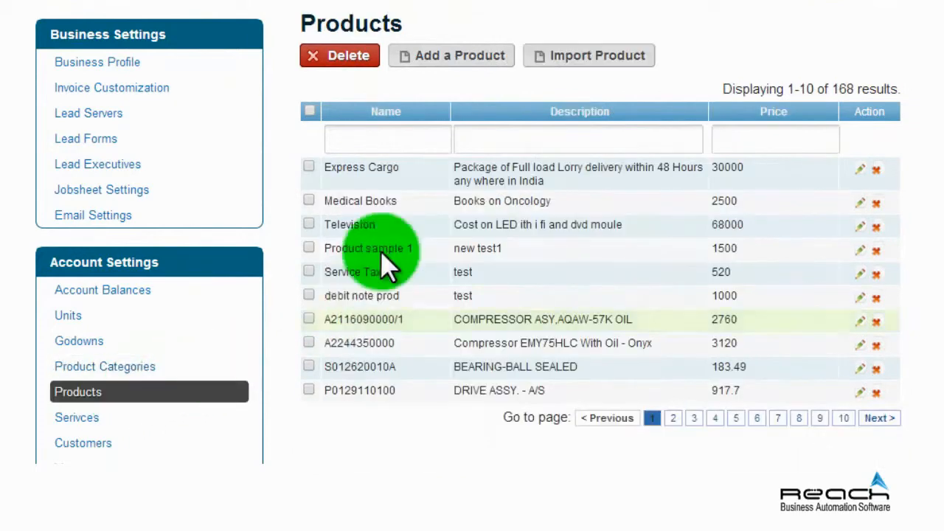
pyautogui.click(471, 70)
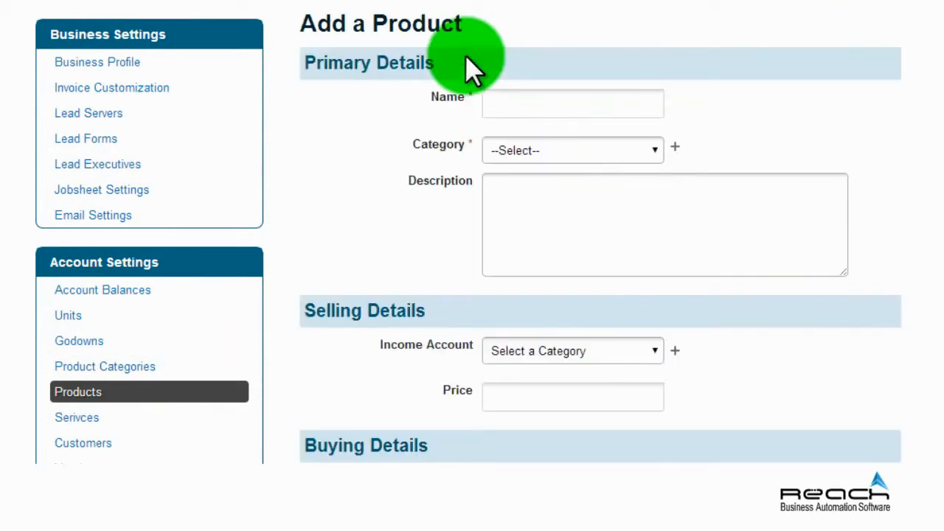
pyautogui.click(511, 105)
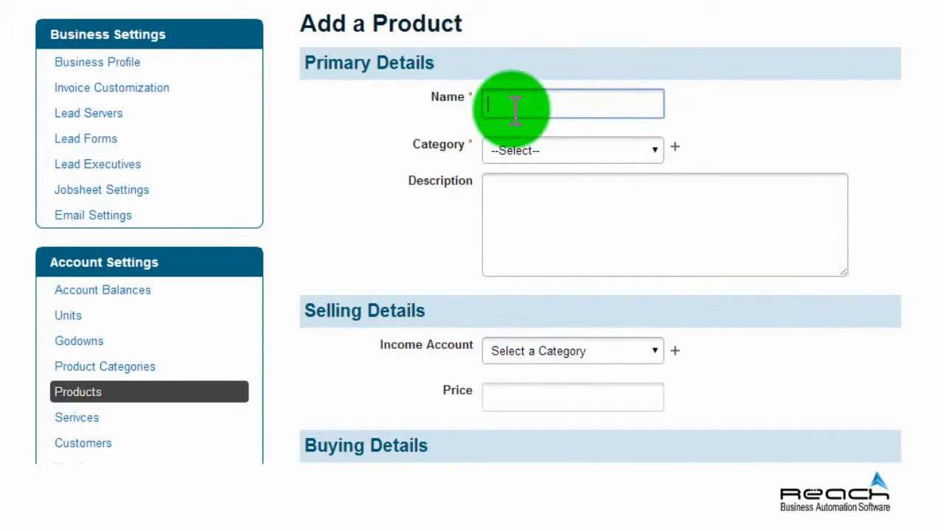
pyautogui.write('Ooty red appled')
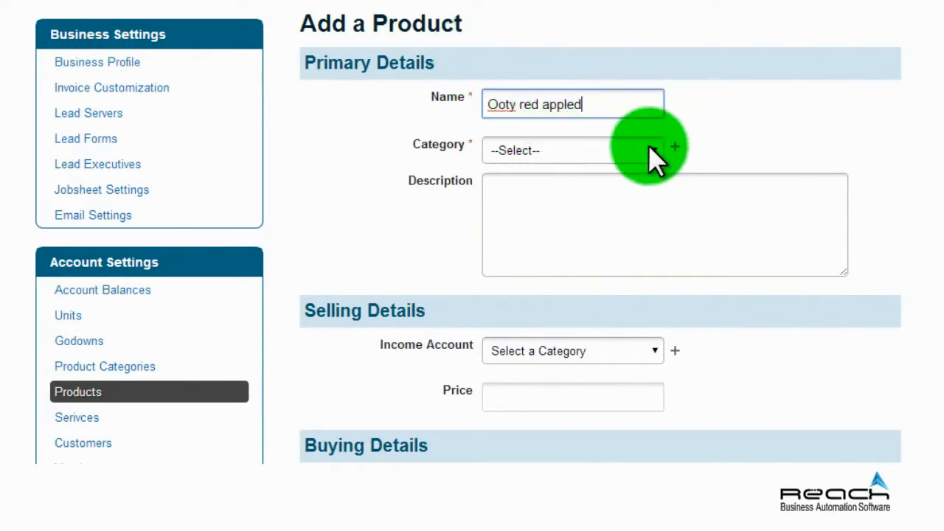
pyautogui.click(649, 147)
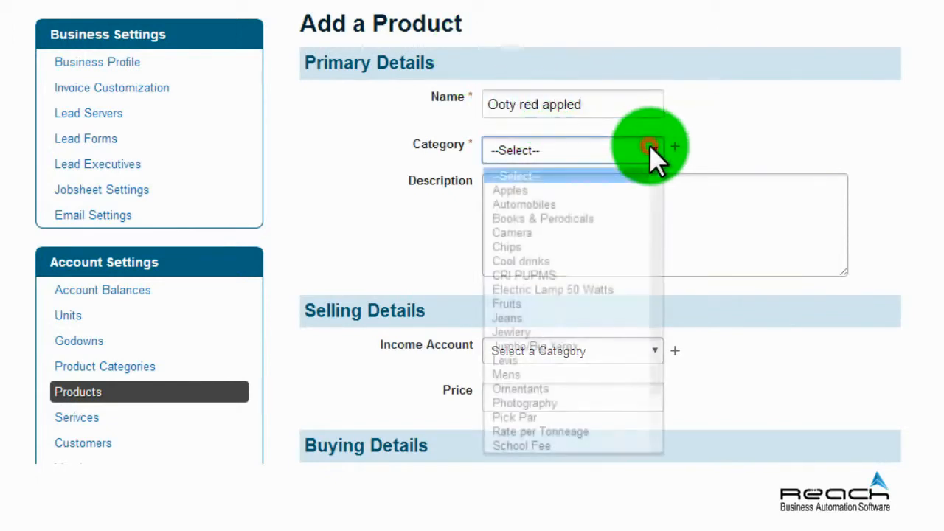
pyautogui.click(575, 188)
pyautogui.click(572, 183)
pyautogui.write('Fresh & new red apple packed ')
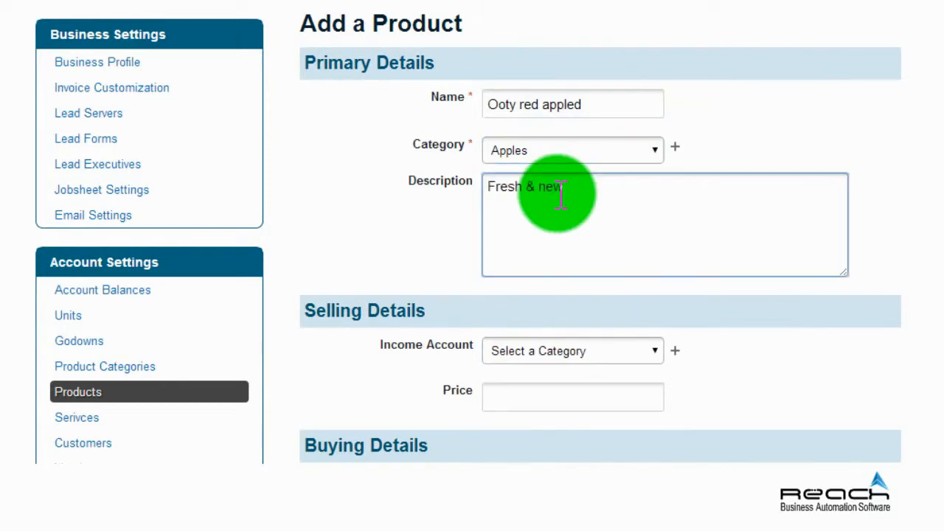
pyautogui.write('in four each')
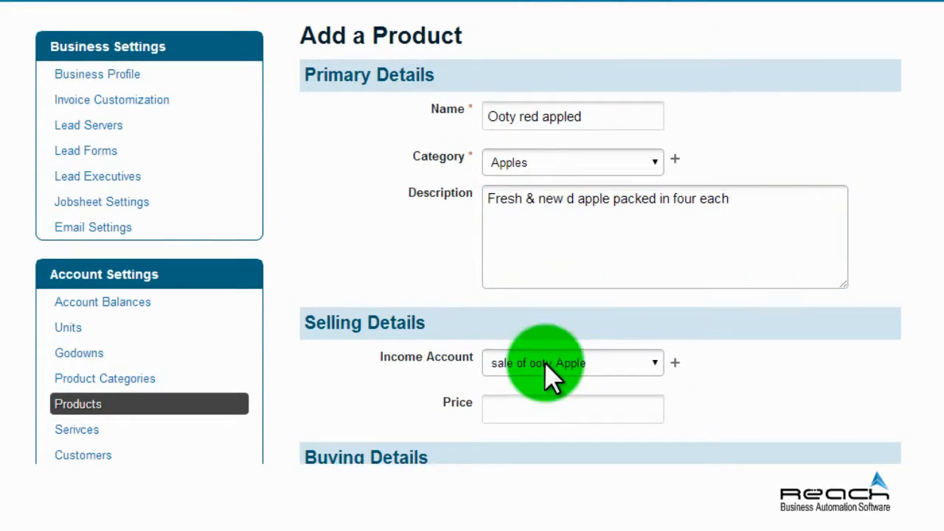
pyautogui.click(543, 406)
pyautogui.write('6.5')
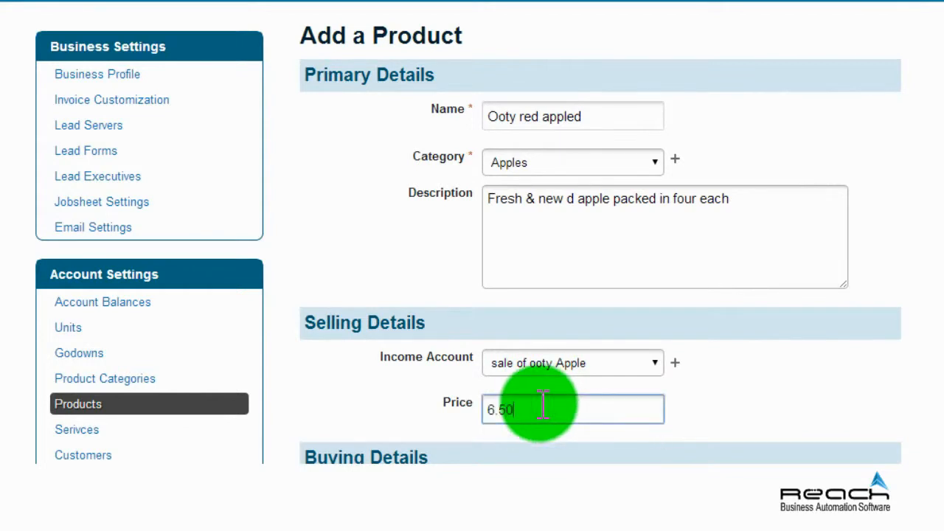
# Set expense account Cost of ooty apple, buying price 3.80, POS and inventory tracking, vat (10%).
pyautogui.scroll(-3, 472, 232)
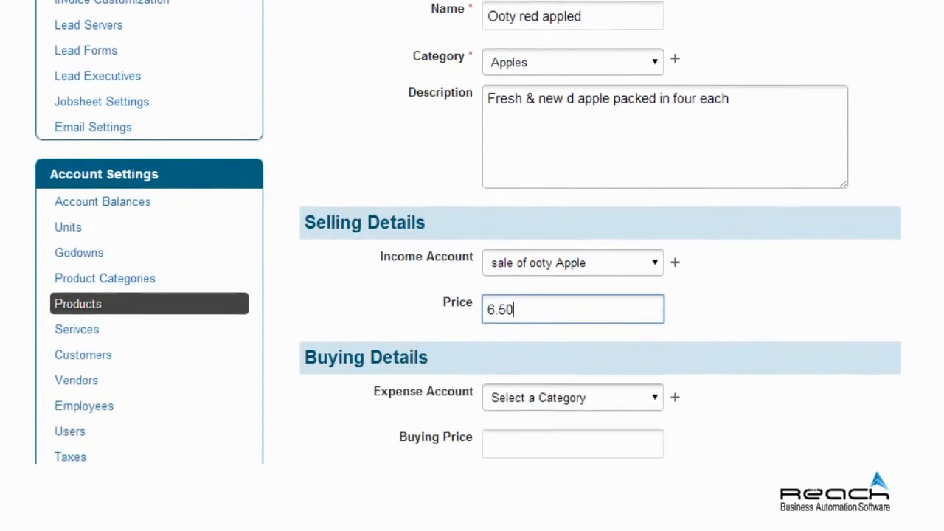
pyautogui.click(649, 431)
pyautogui.click(604, 420)
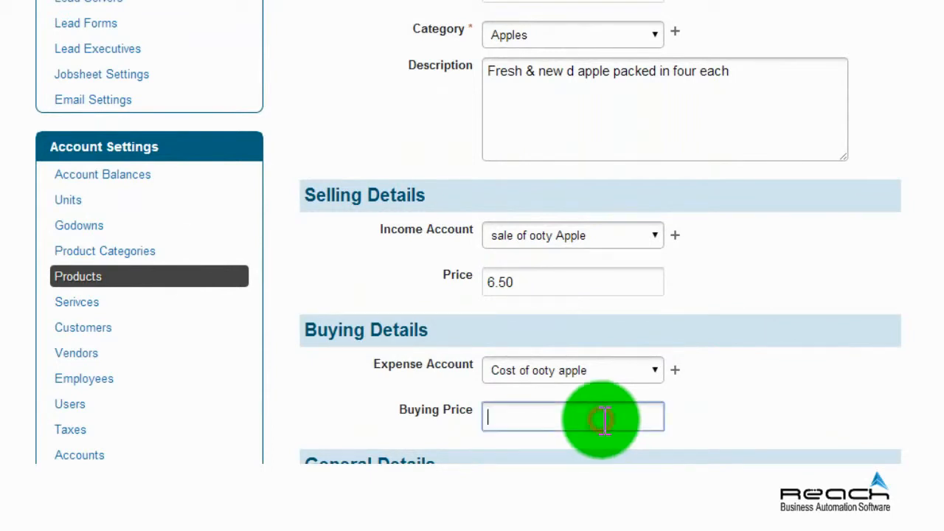
pyautogui.write('3.80')
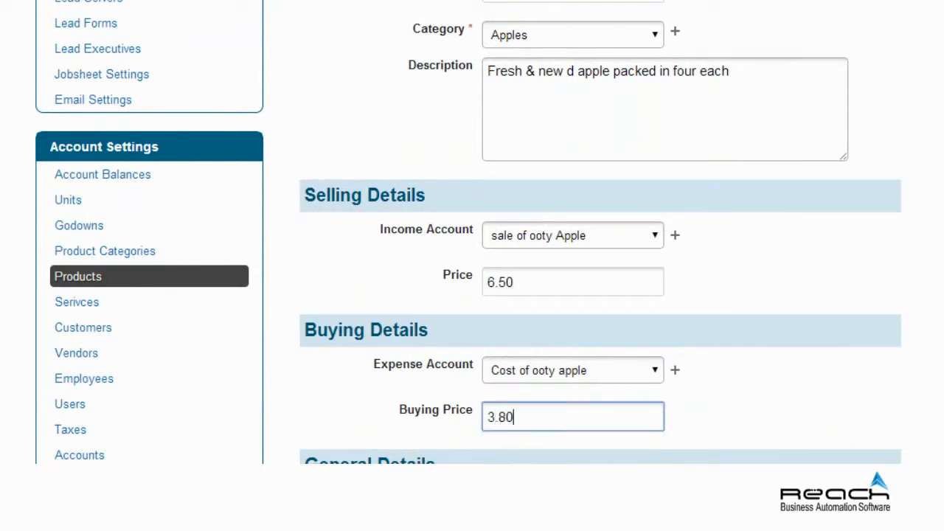
pyautogui.scroll(-4, 586, 339)
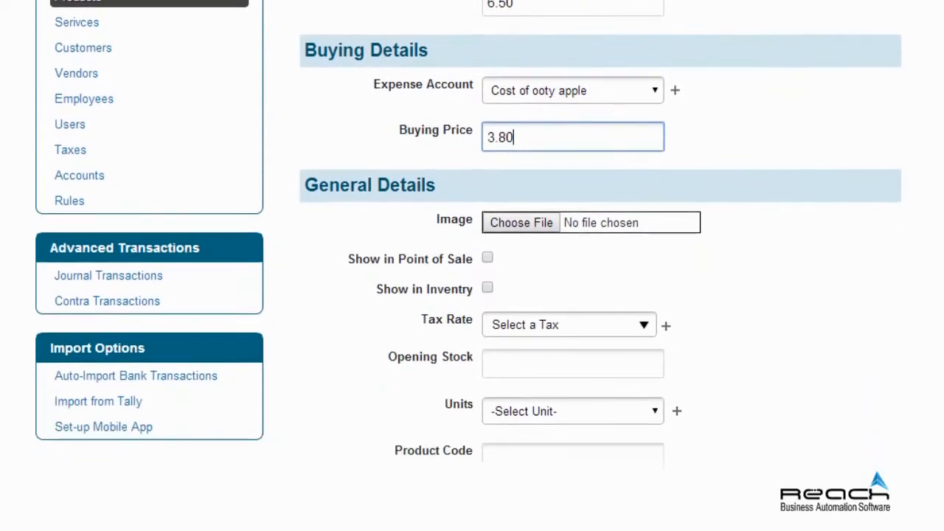
pyautogui.click(487, 247)
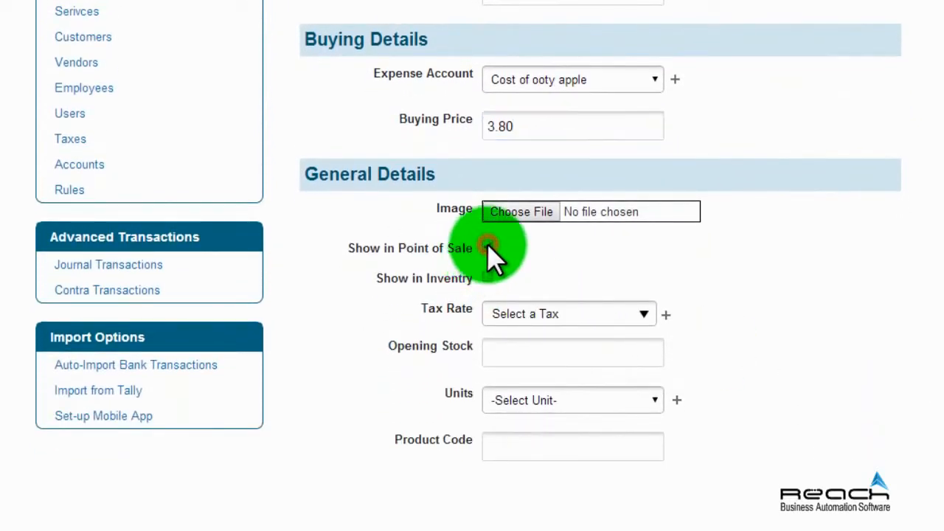
pyautogui.click(488, 278)
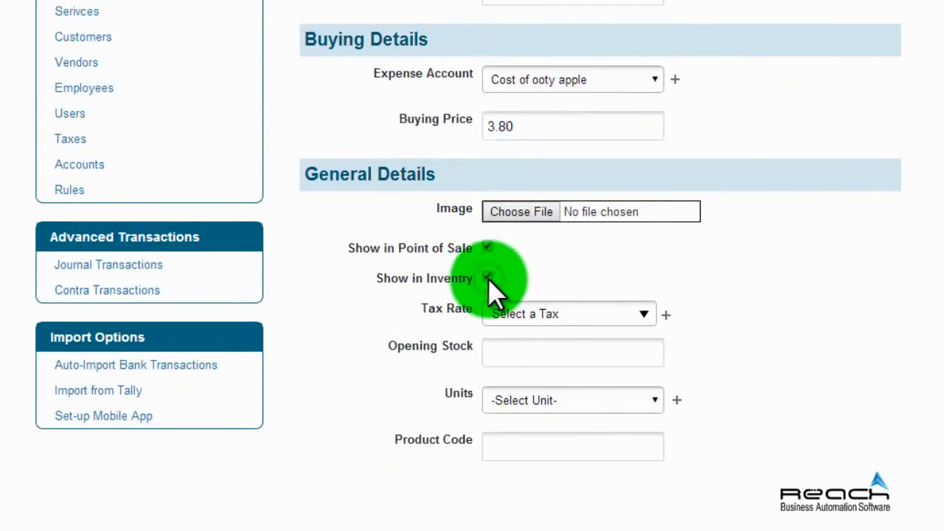
pyautogui.click(643, 314)
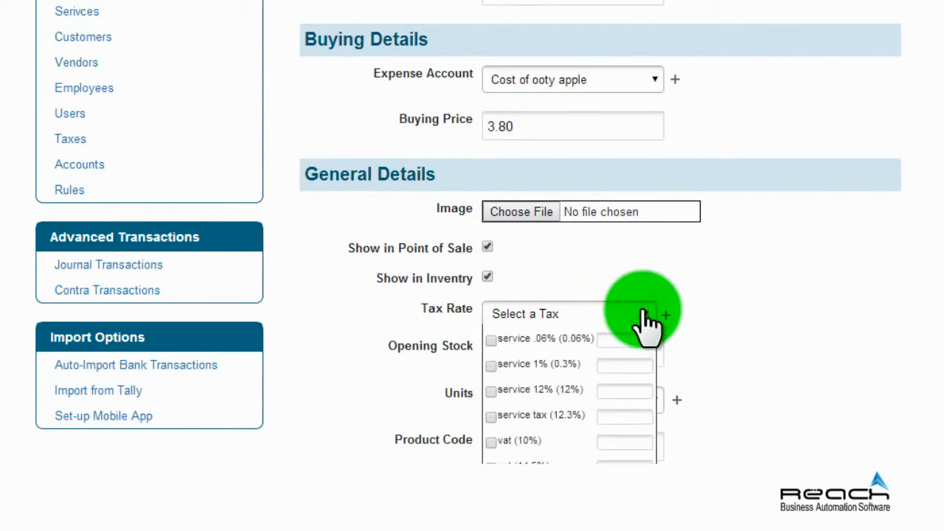
pyautogui.click(490, 442)
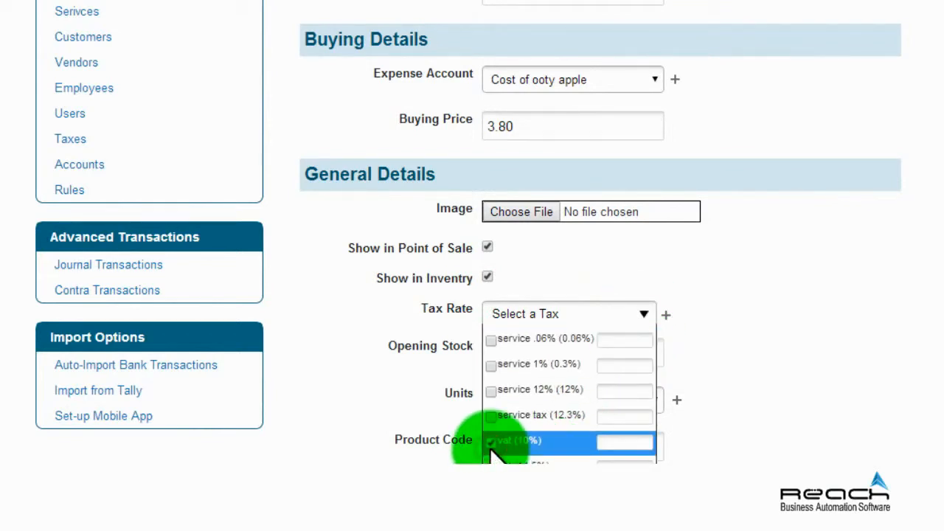
# Set opening stock 50 Pieces, code DDS01OA5, and godown Shivaji Nagar Industrial Estate.
pyautogui.click(554, 350)
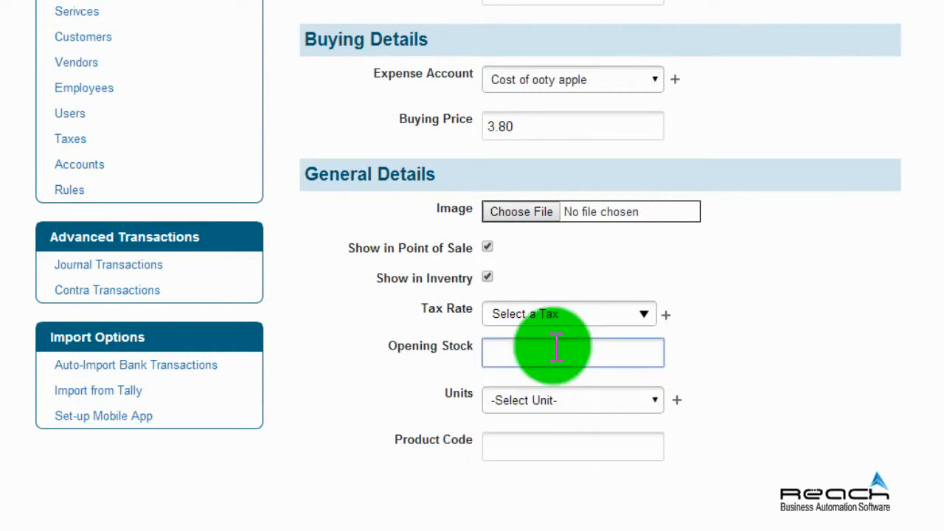
pyautogui.write('5')
pyautogui.click(590, 384)
pyautogui.click(653, 400)
pyautogui.scroll(-3, 653, 398)
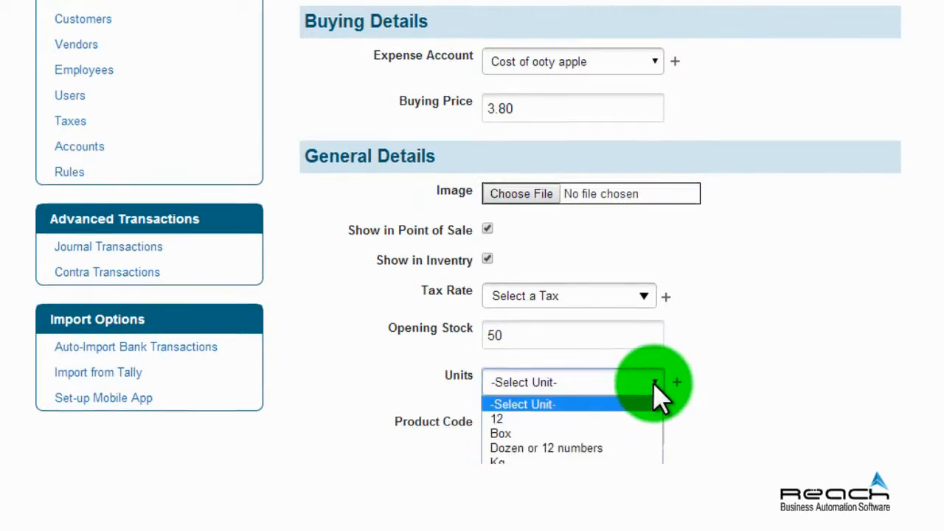
pyautogui.click(588, 344)
pyautogui.click(537, 268)
pyautogui.write('DDS')
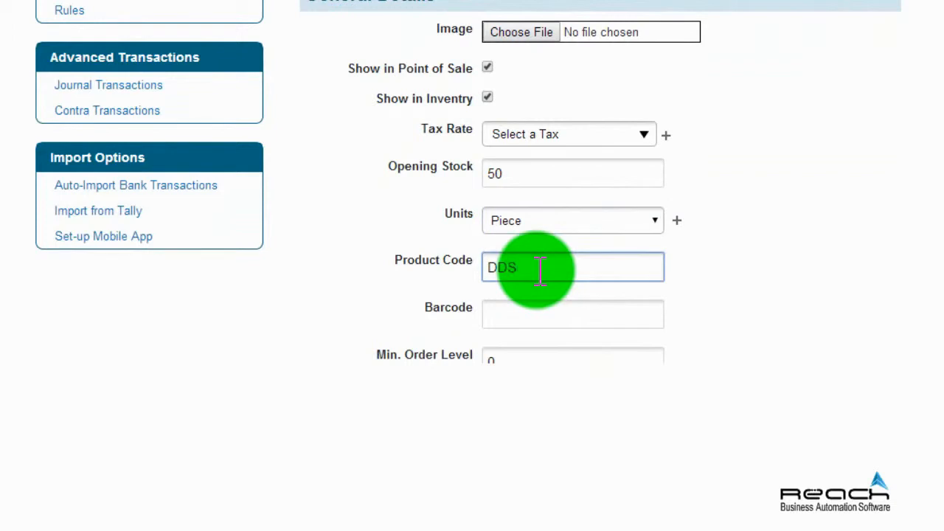
pyautogui.write('01OA5')
pyautogui.click(541, 312)
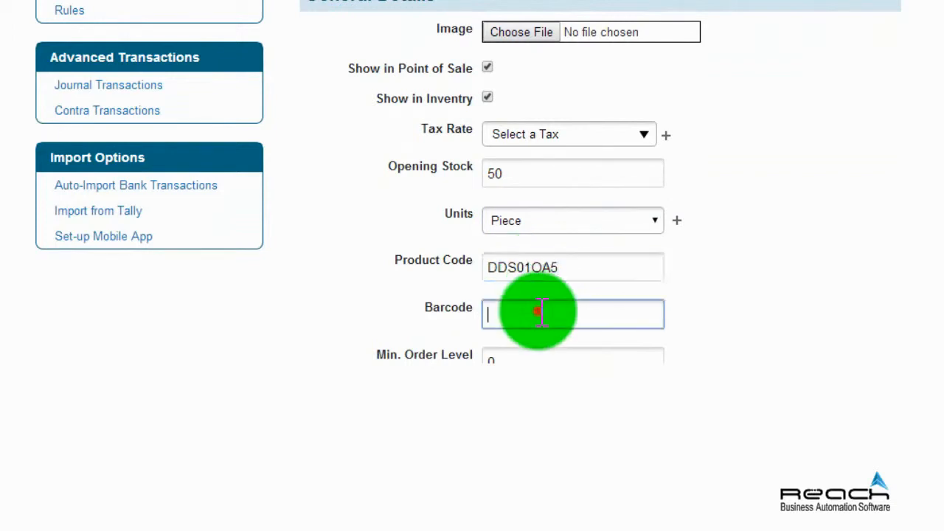
pyautogui.scroll(-2, 541, 312)
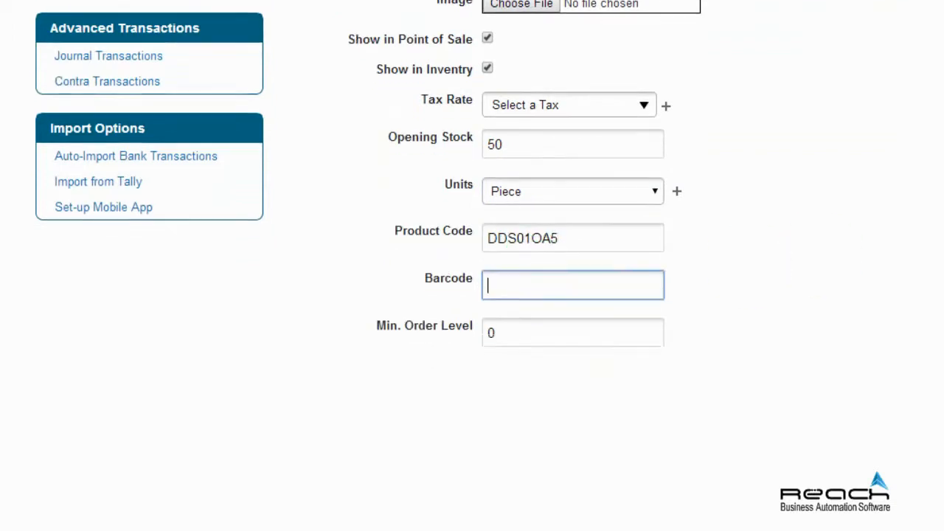
pyautogui.click(522, 217)
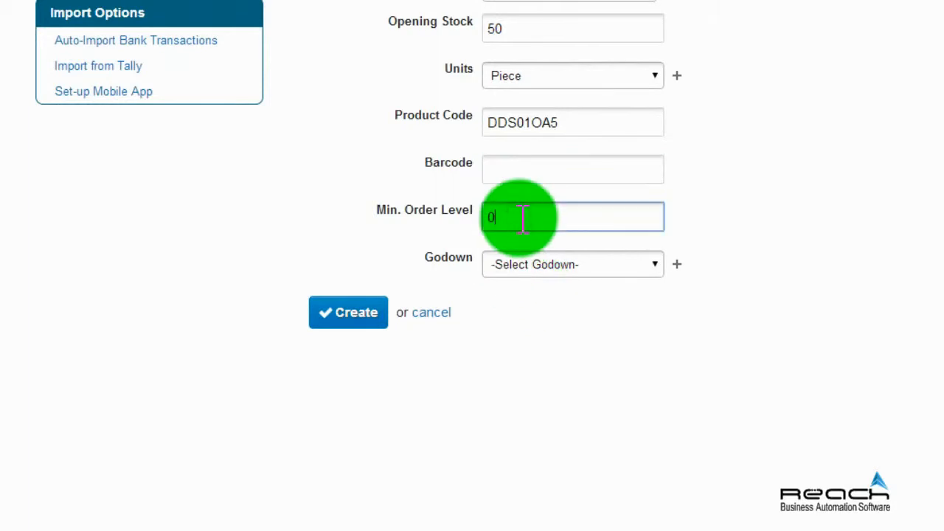
pyautogui.click(652, 266)
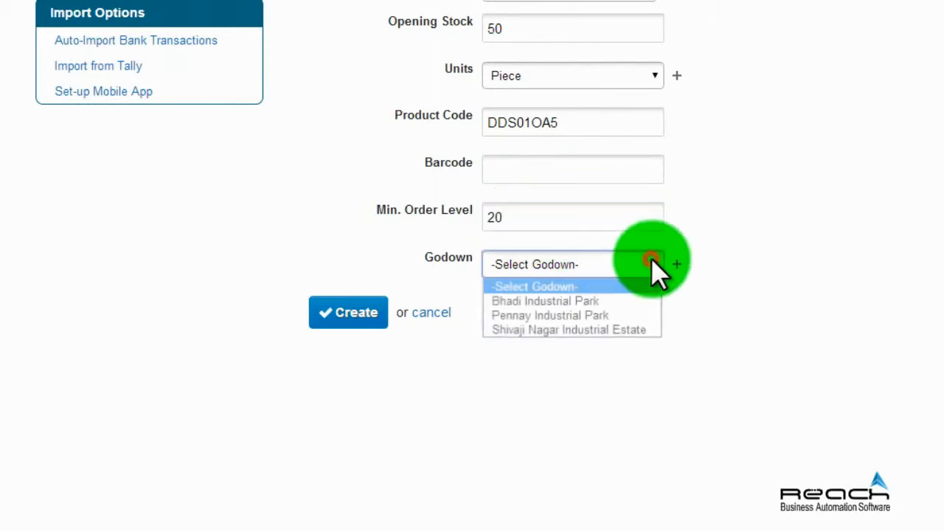
pyautogui.click(639, 332)
# Create the Ooty red apple product and save its details.
pyautogui.click(347, 315)
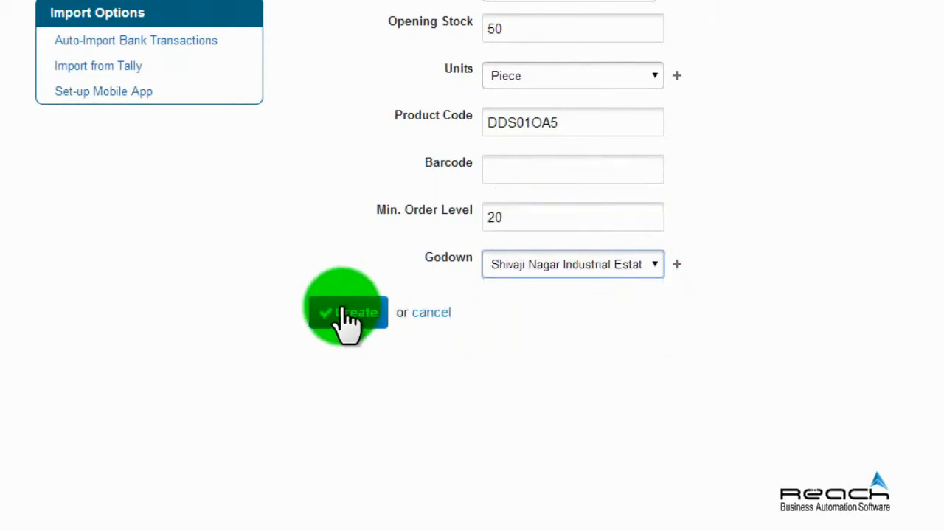
pyautogui.click(347, 315)
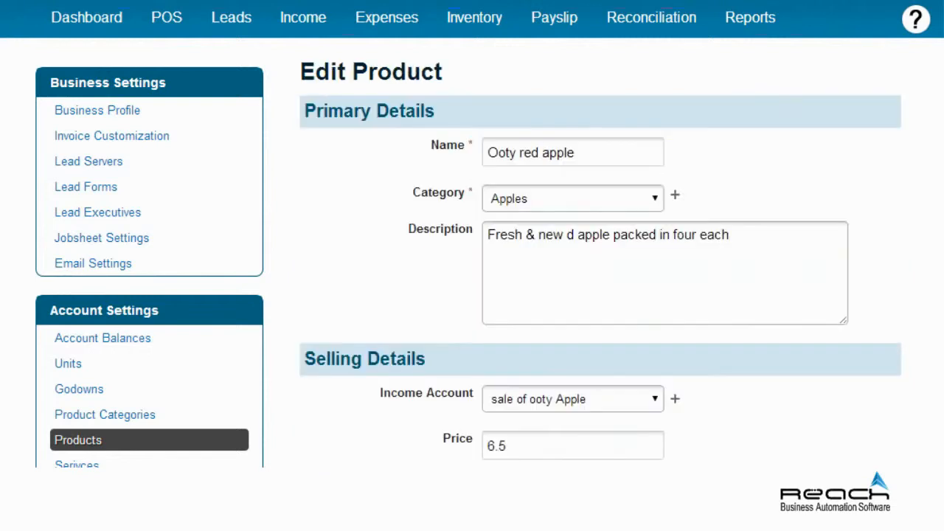
pyautogui.scroll(-5, 472, 265)
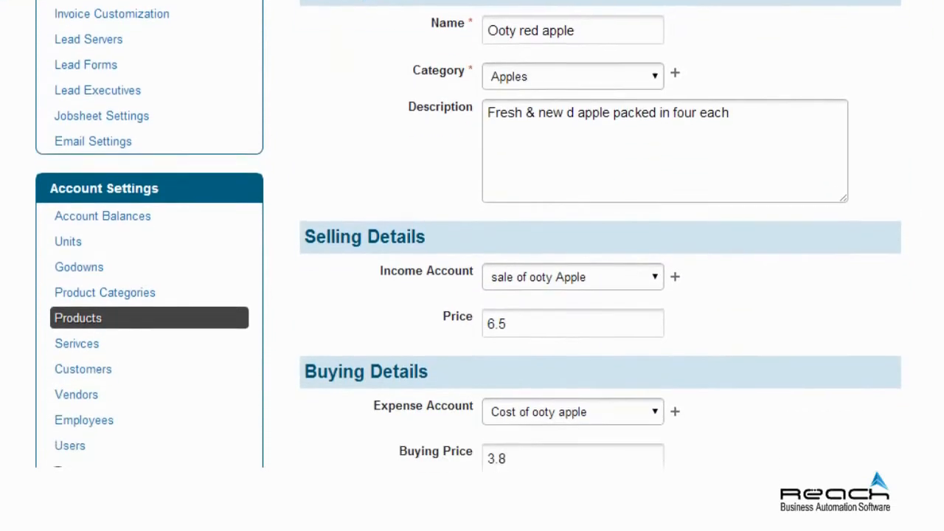
pyautogui.scroll(-4, 472, 265)
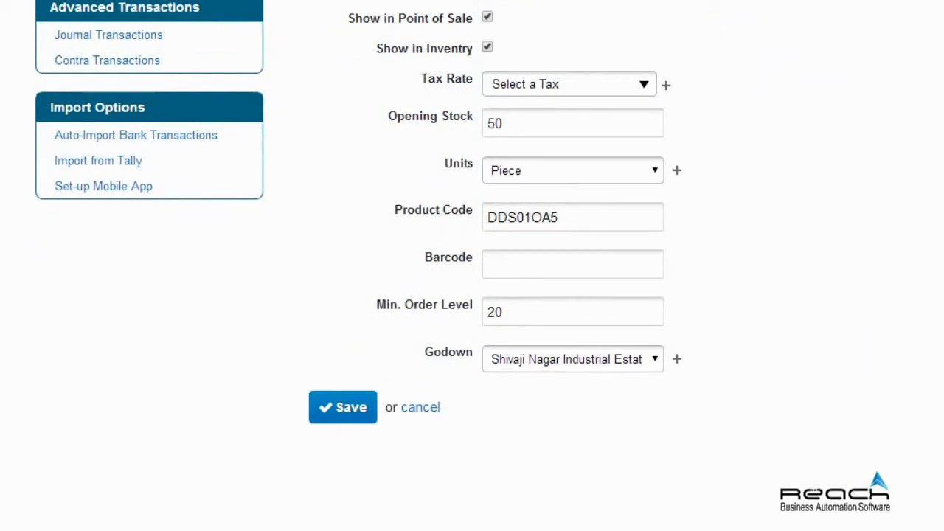
pyautogui.click(354, 414)
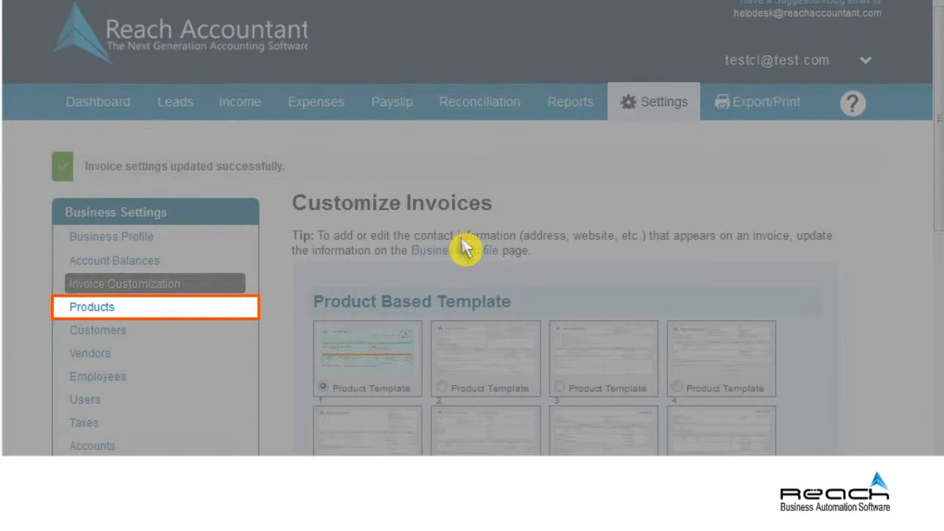
# Go to the Products list and start adding a new item.
pyautogui.click(116, 309)
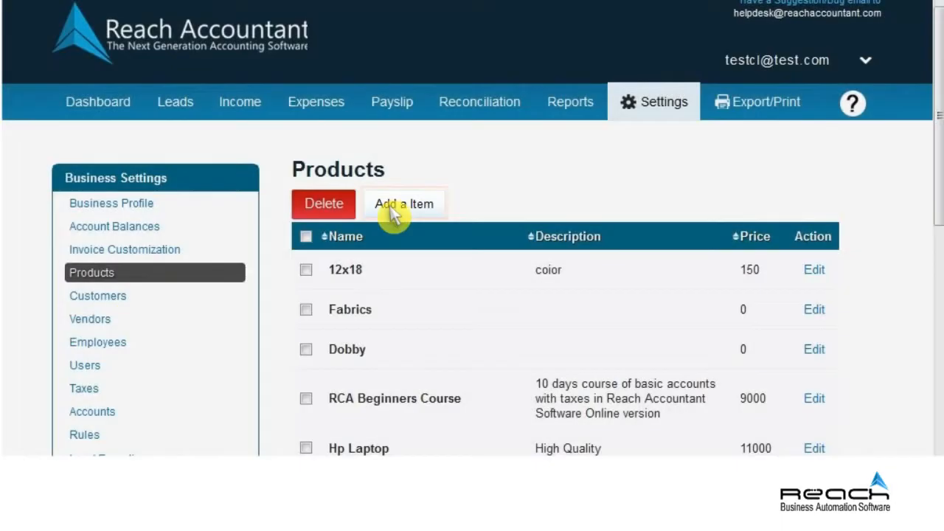
pyautogui.click(406, 209)
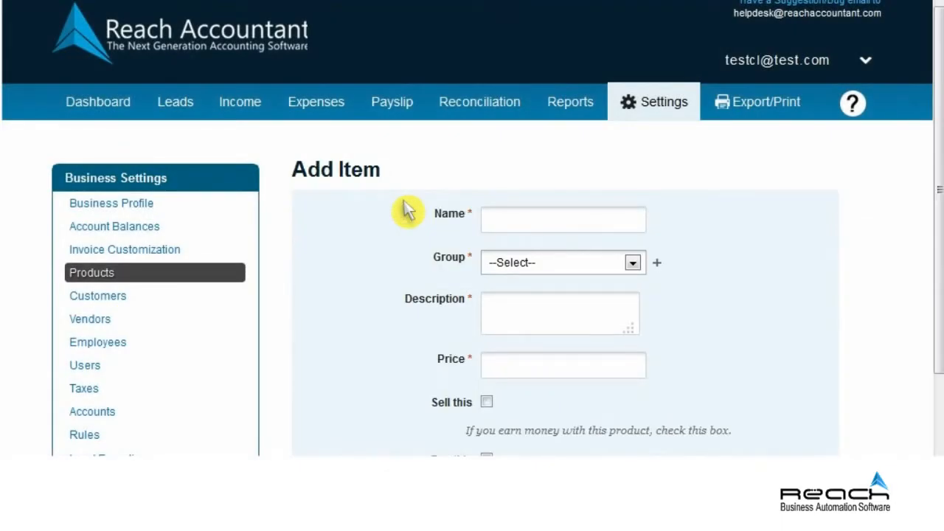
# Fill in item Speaker: group Hardware Engineer, description Samsung 5.1, price 10000, sold; start a new income account.
pyautogui.click(560, 223)
pyautogui.write('Speaker')
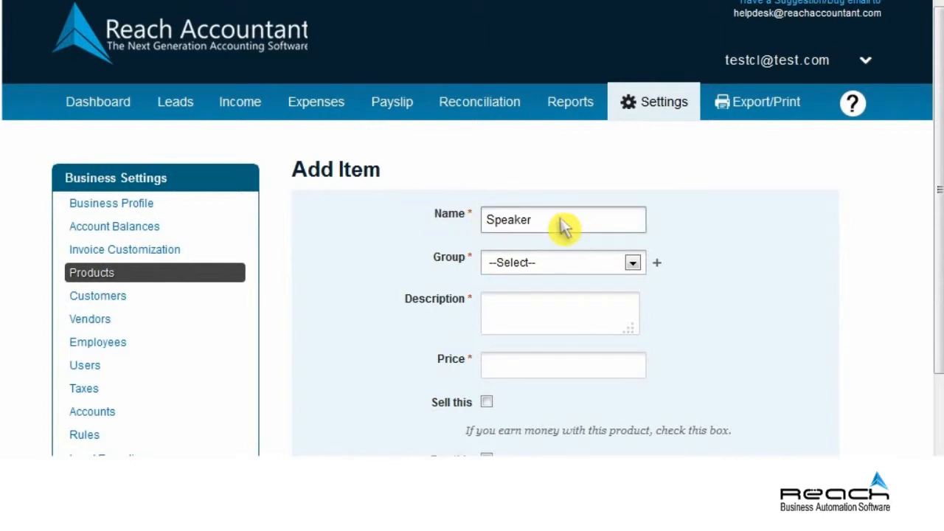
pyautogui.click(629, 264)
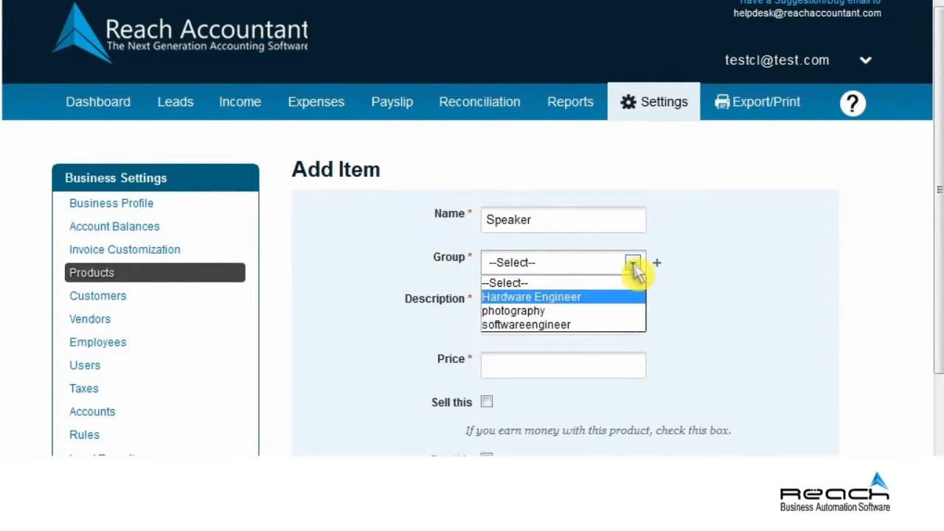
pyautogui.click(554, 297)
pyautogui.click(558, 318)
pyautogui.write('Samsung 5.1')
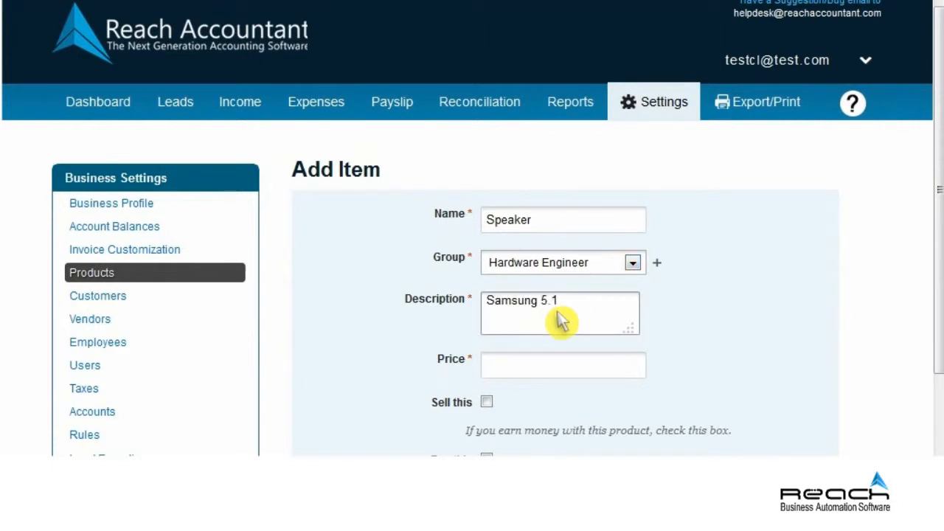
pyautogui.scroll(-2, 558, 318)
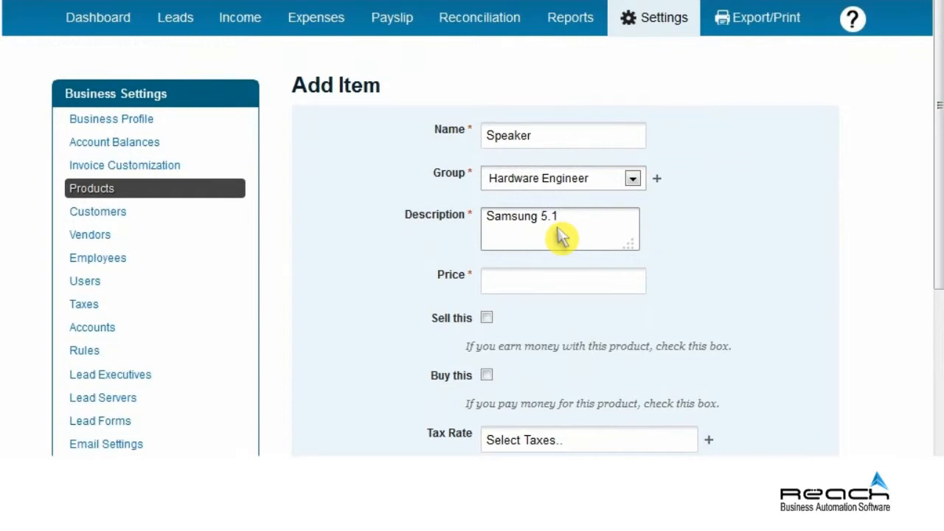
pyautogui.click(558, 288)
pyautogui.write('10000')
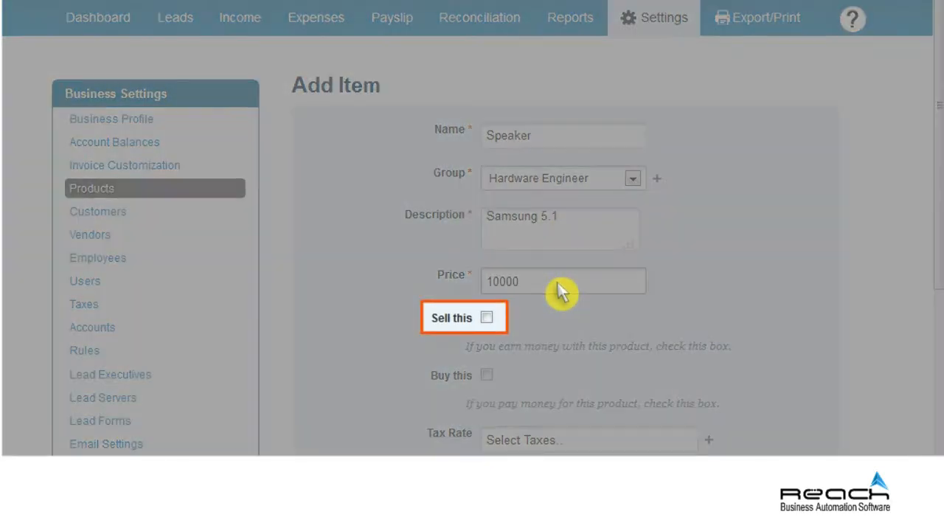
pyautogui.click(487, 317)
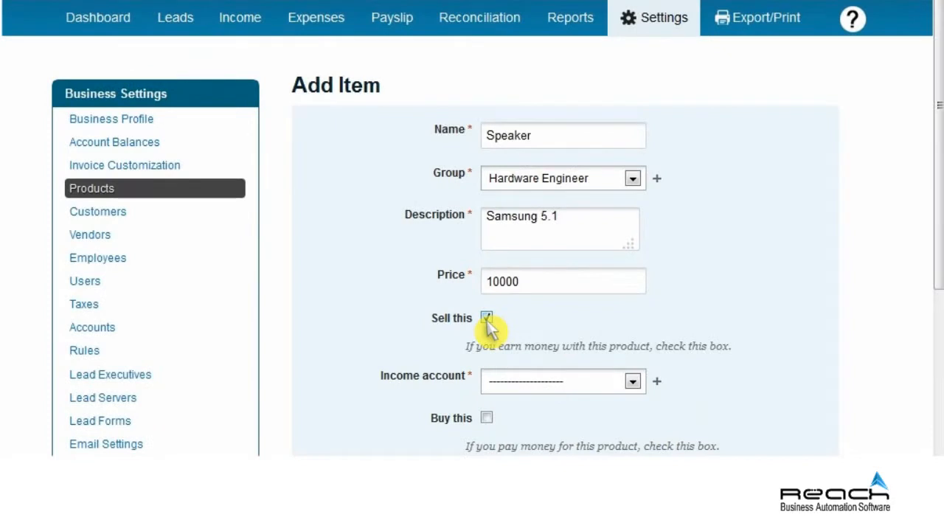
pyautogui.click(937, 302)
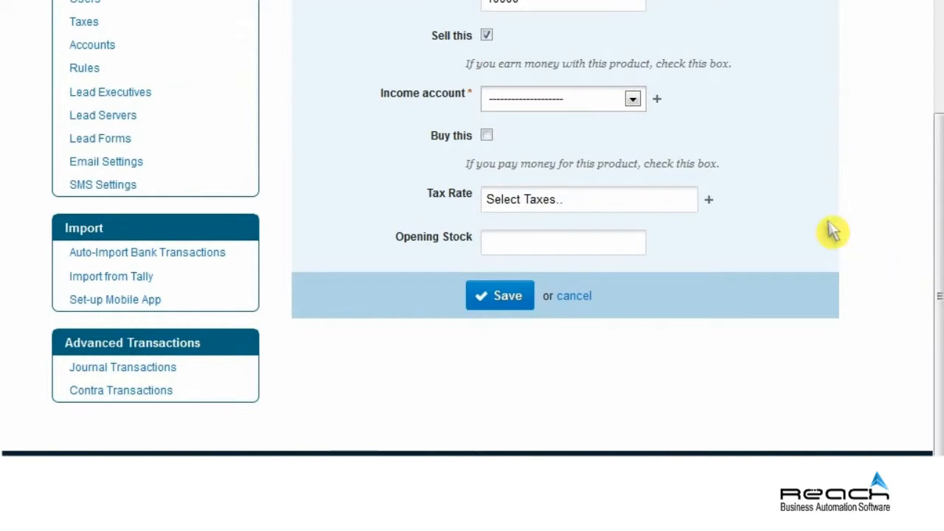
pyautogui.click(657, 99)
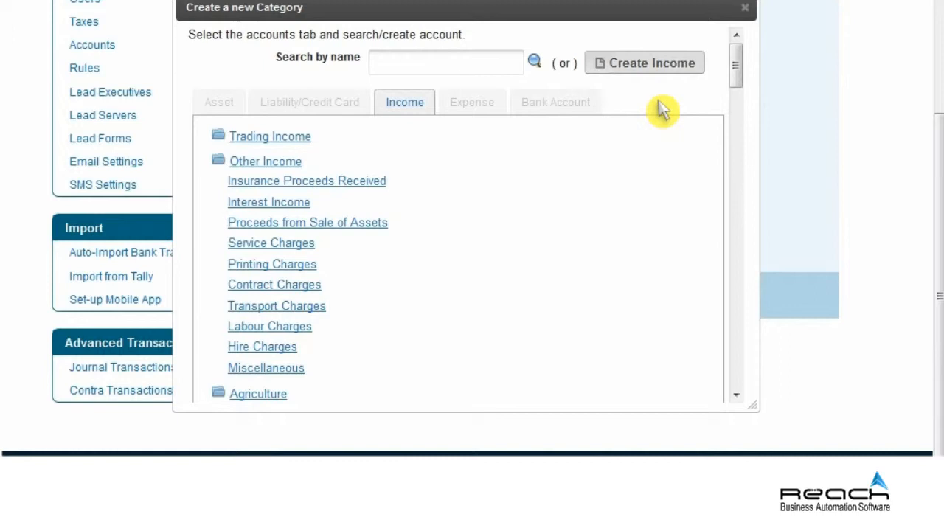
# Create income category Speaker Sales in Sales Products & Services with opening balance 0 and one tax.
pyautogui.click(648, 68)
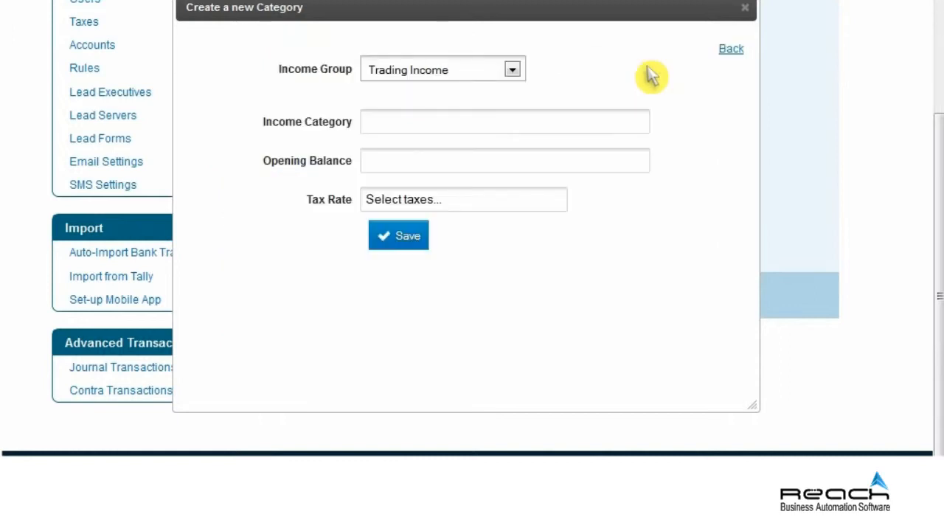
pyautogui.click(512, 69)
pyautogui.click(434, 229)
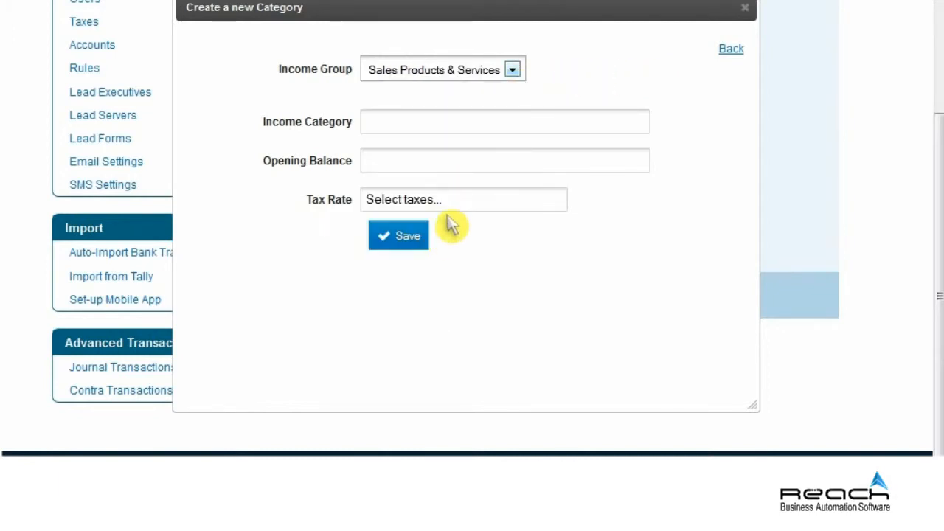
pyautogui.click(501, 131)
pyautogui.write('Speaker Sales')
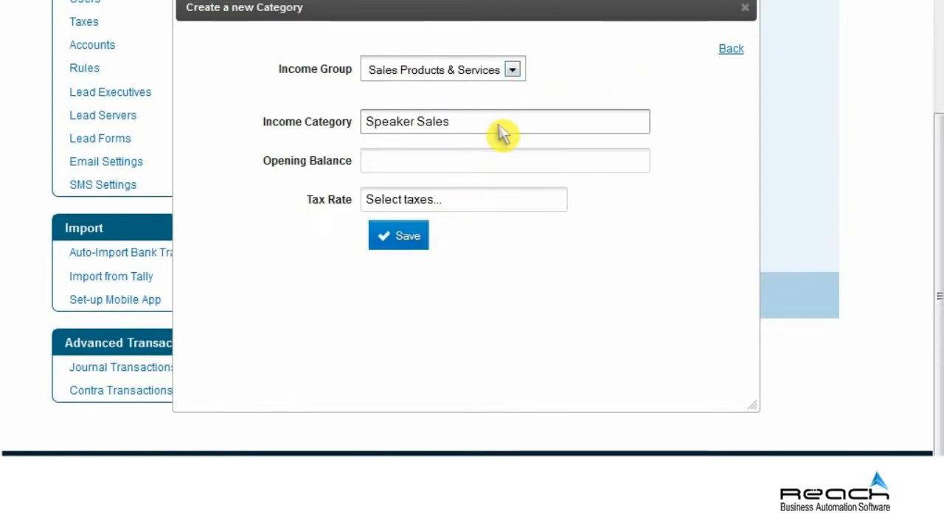
pyautogui.click(501, 168)
pyautogui.write('0')
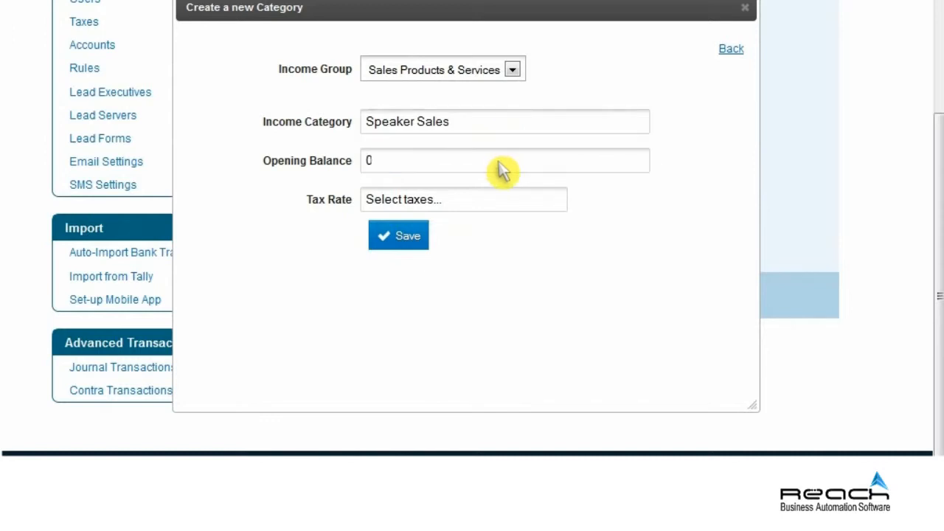
pyautogui.click(472, 200)
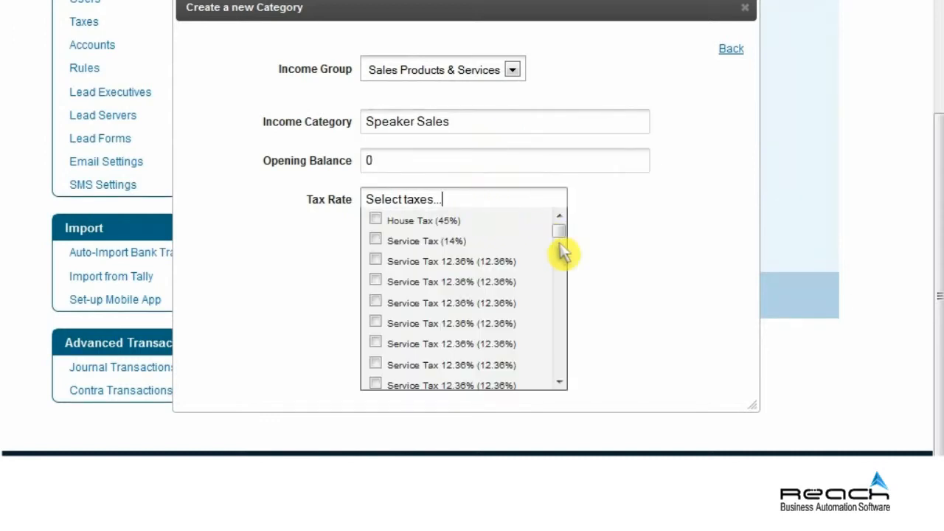
pyautogui.moveTo(562, 251); pyautogui.dragTo(560, 372)
pyautogui.click(376, 260)
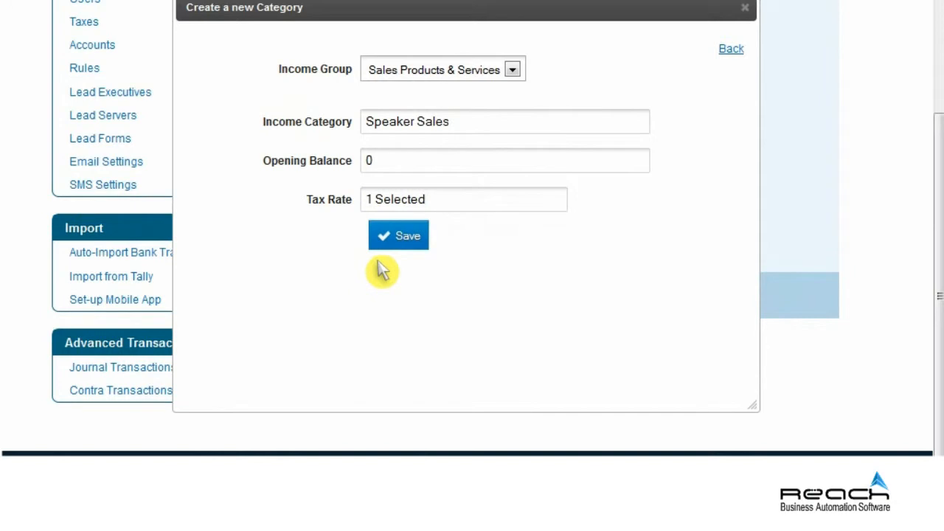
pyautogui.click(402, 242)
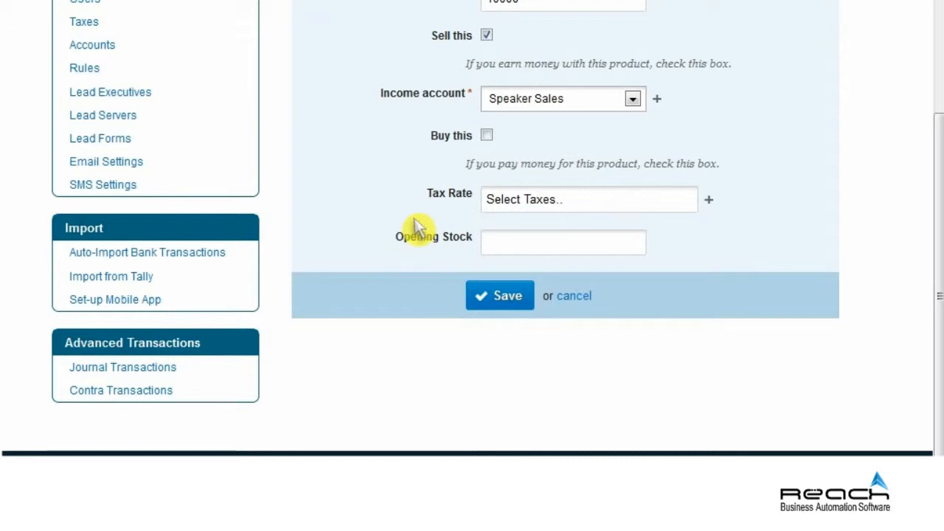
# Mark Speaker as bought with Repair expense account, price 3000, VAT, opening stock 1, and save.
pyautogui.click(487, 135)
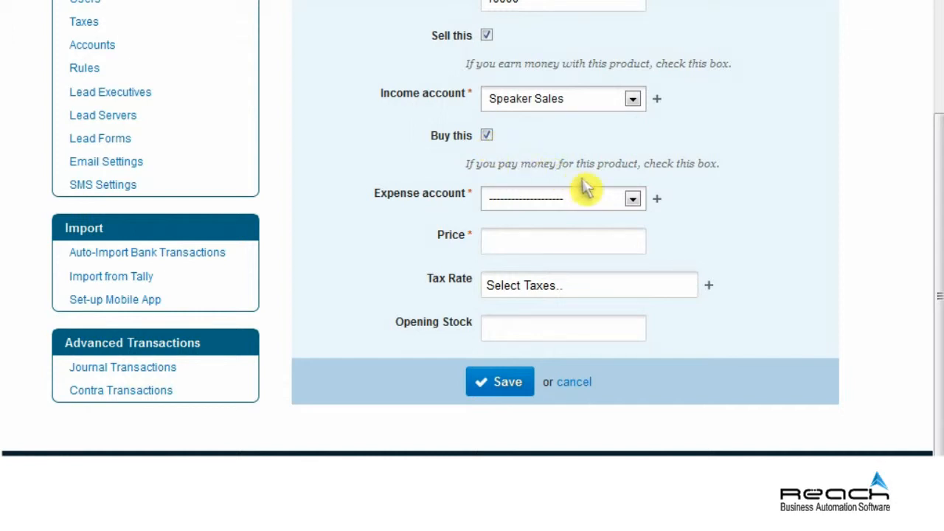
pyautogui.click(632, 199)
pyautogui.moveTo(738, 268); pyautogui.dragTo(727, 312)
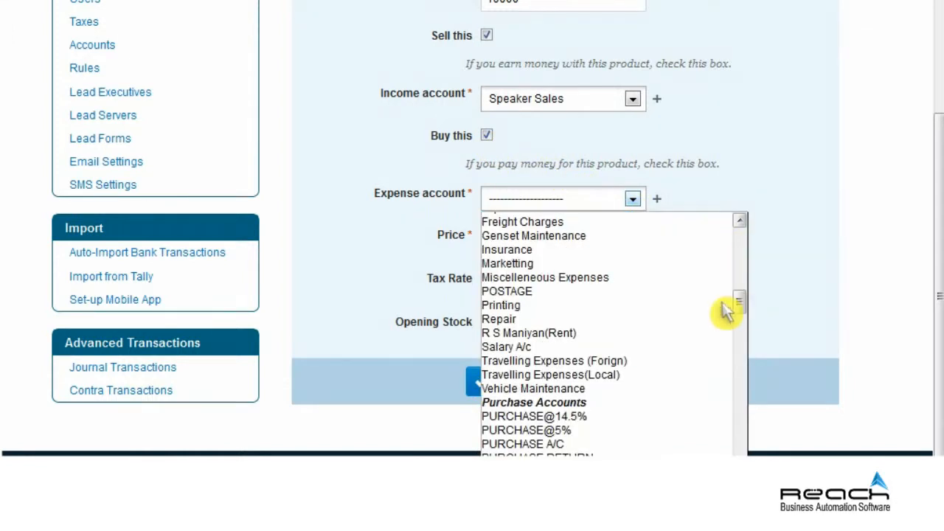
pyautogui.click(569, 318)
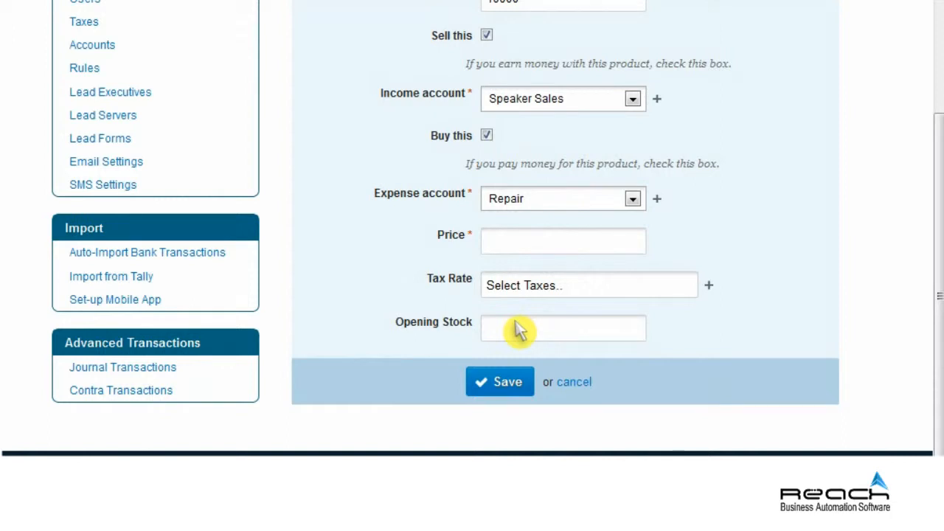
pyautogui.click(559, 246)
pyautogui.write('3000')
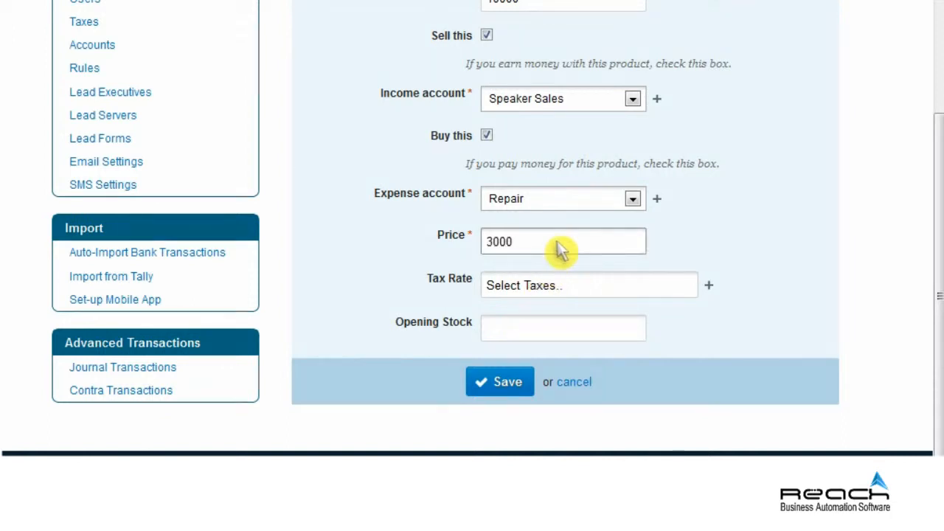
pyautogui.click(581, 288)
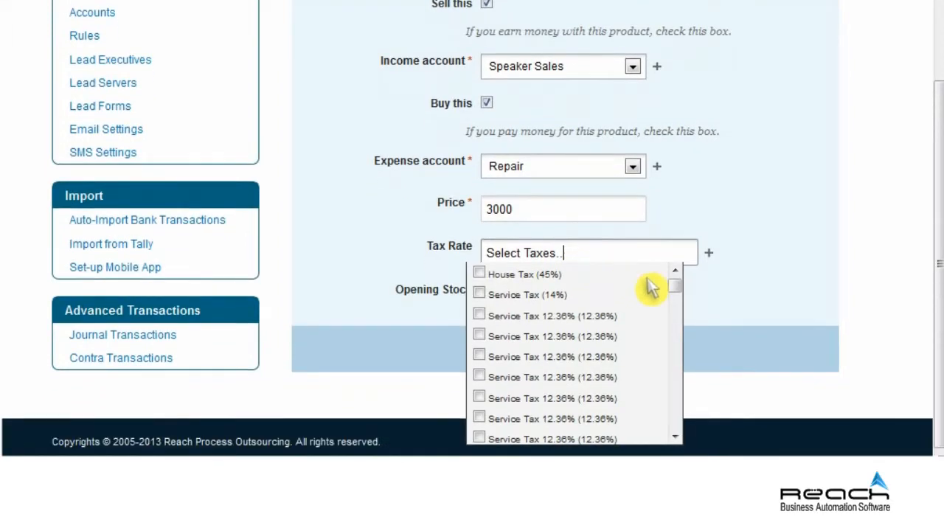
pyautogui.scroll(-3, 663, 398)
pyautogui.click(480, 318)
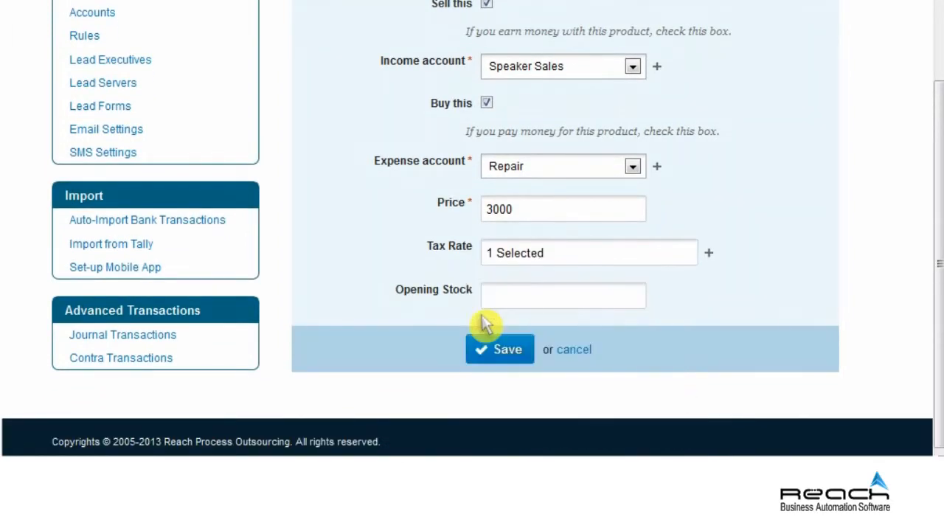
pyautogui.click(566, 305)
pyautogui.write('1')
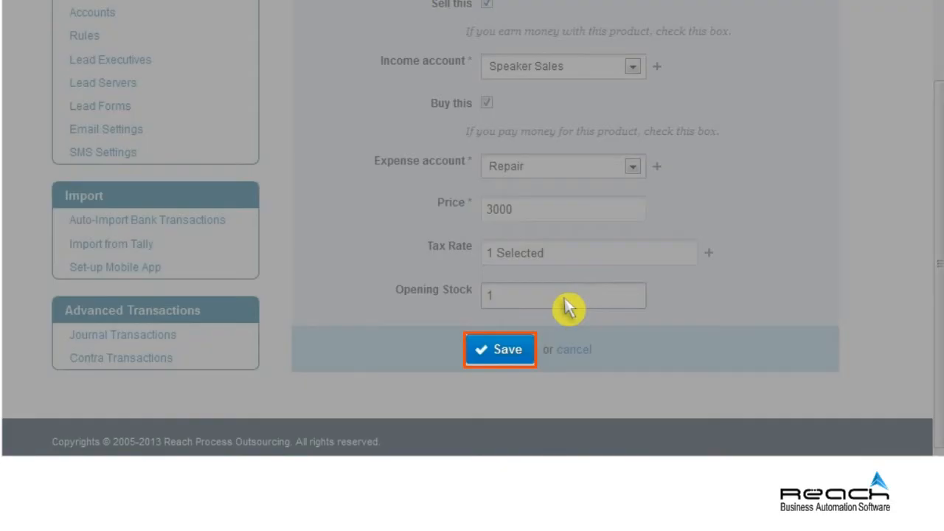
pyautogui.click(520, 347)
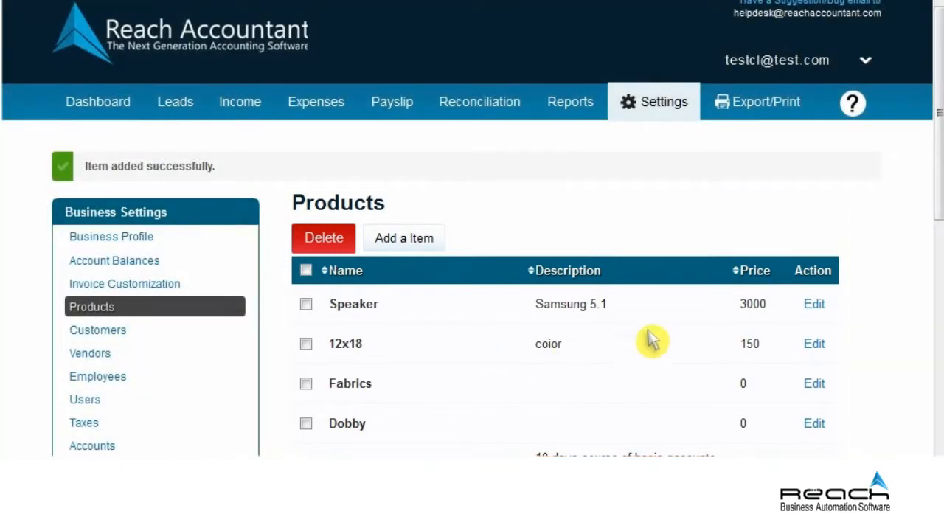
# Edit the Speaker item and create a new product group named Hardware.
pyautogui.click(814, 305)
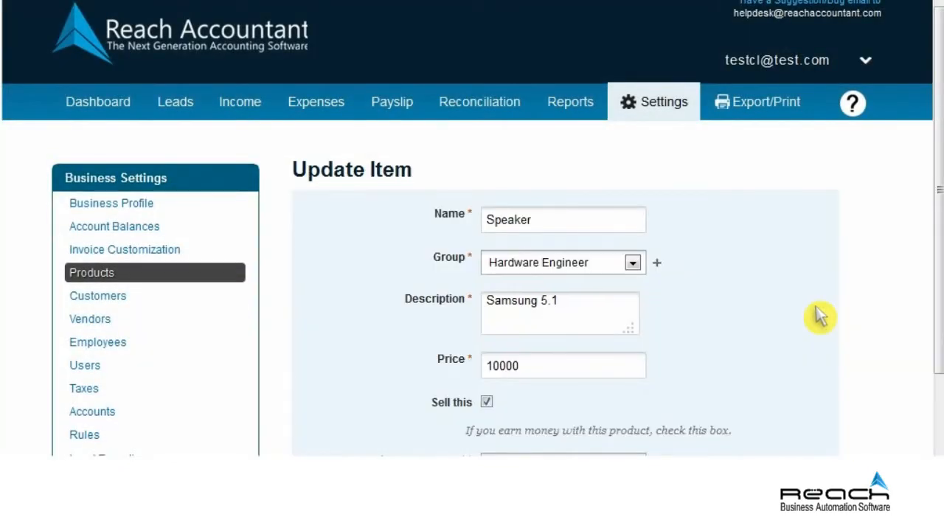
pyautogui.click(657, 264)
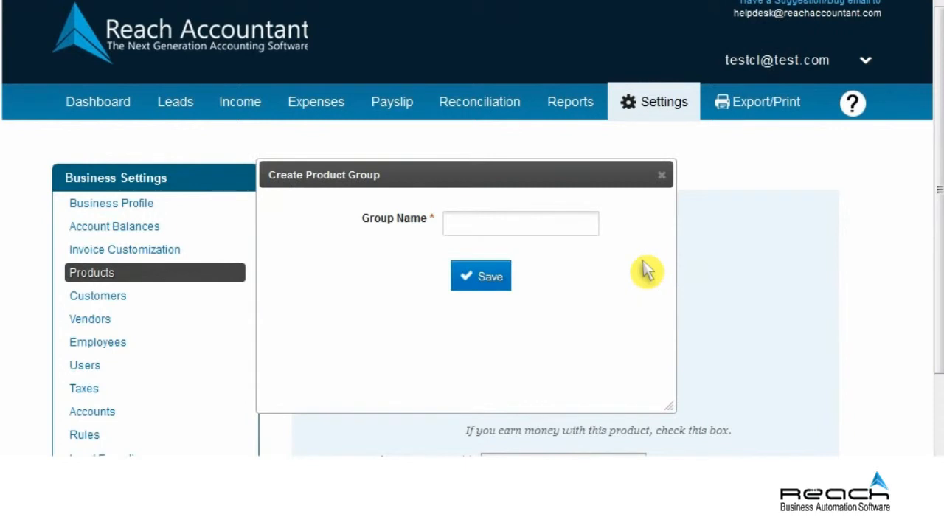
pyautogui.click(519, 229)
pyautogui.write('Hardware')
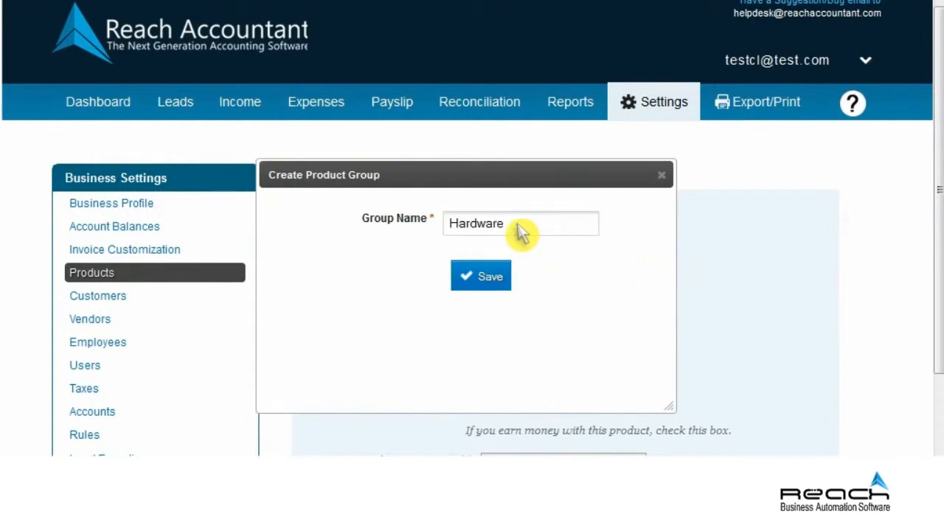
pyautogui.click(491, 273)
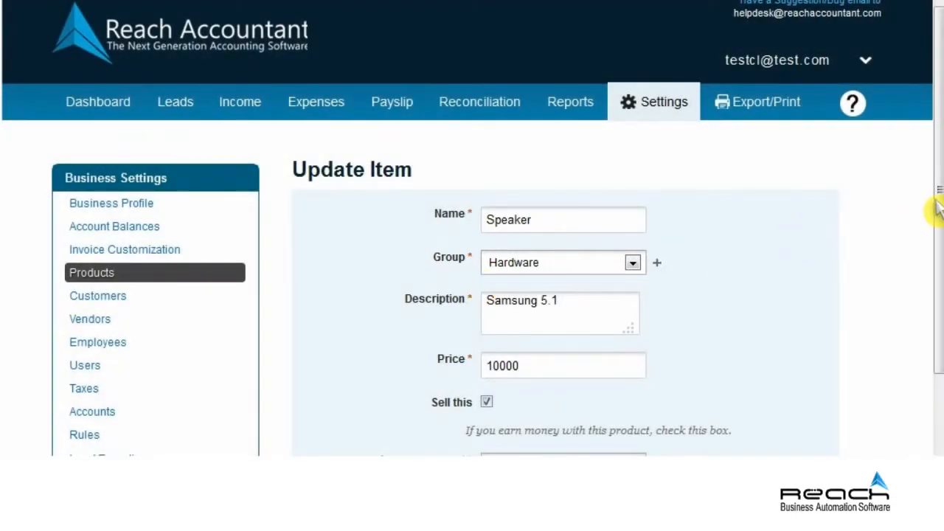
# Save the updated Speaker item, then return to the business settings page.
pyautogui.scroll(-5, 933, 362)
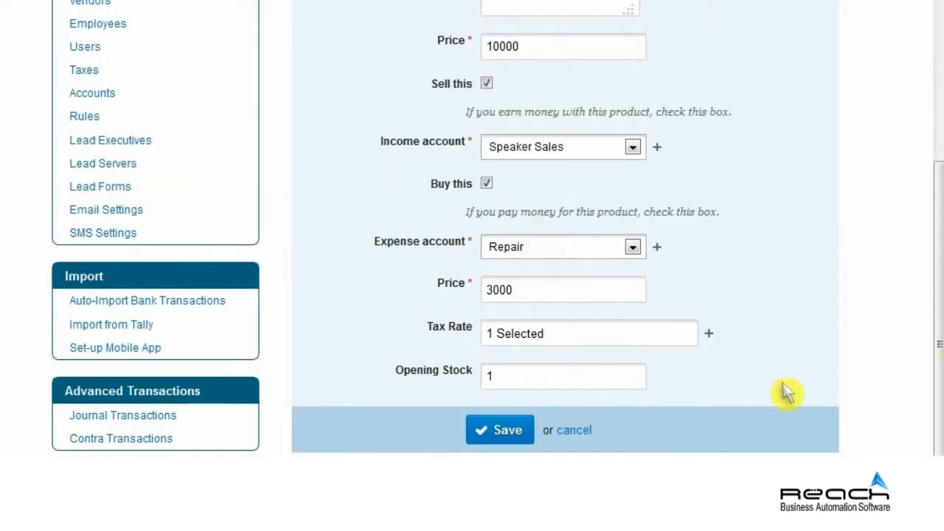
pyautogui.click(504, 432)
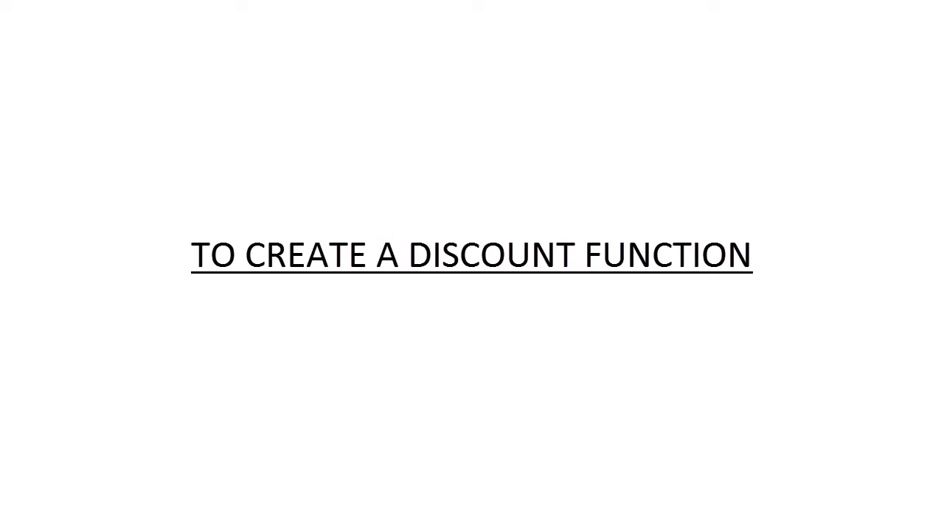
pyautogui.click(807, 71)
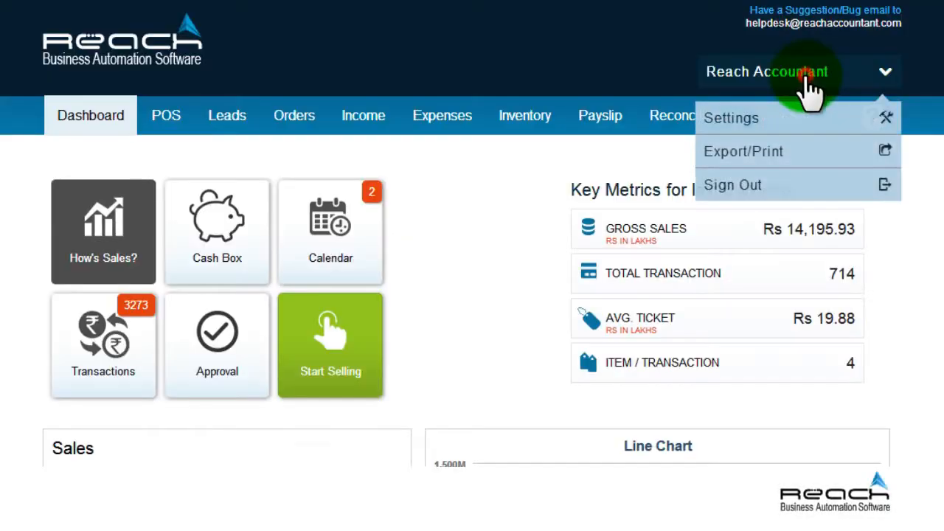
pyautogui.click(764, 130)
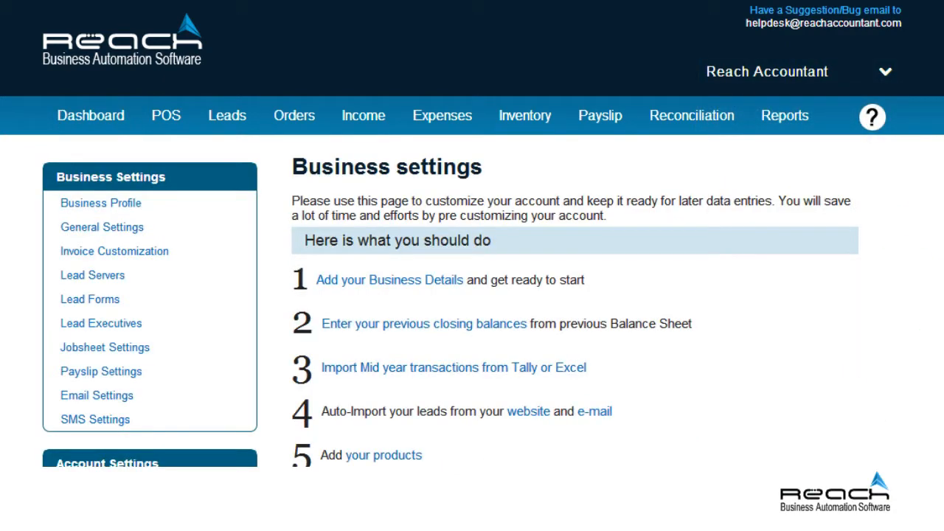
# Open the Discounts list under Account Settings and start a new discount.
pyautogui.scroll(-4, 472, 233)
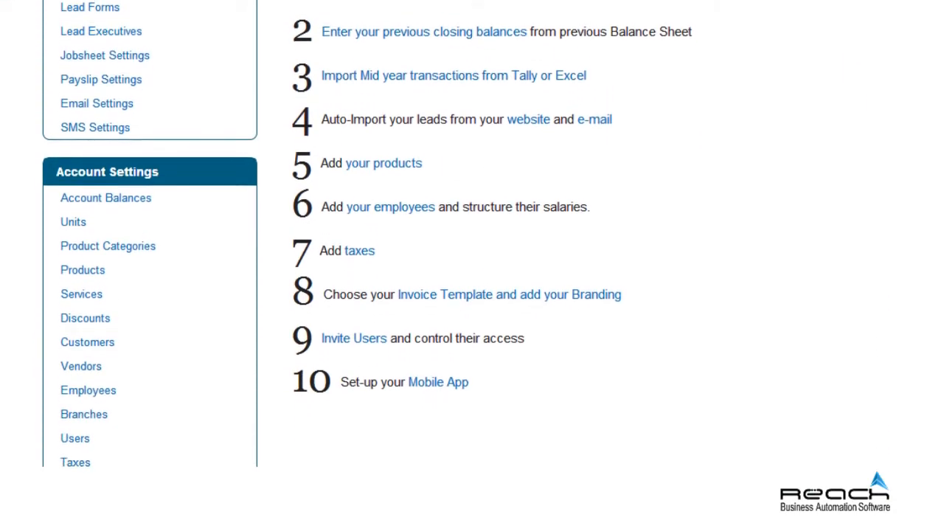
pyautogui.scroll(-2, 713, 334)
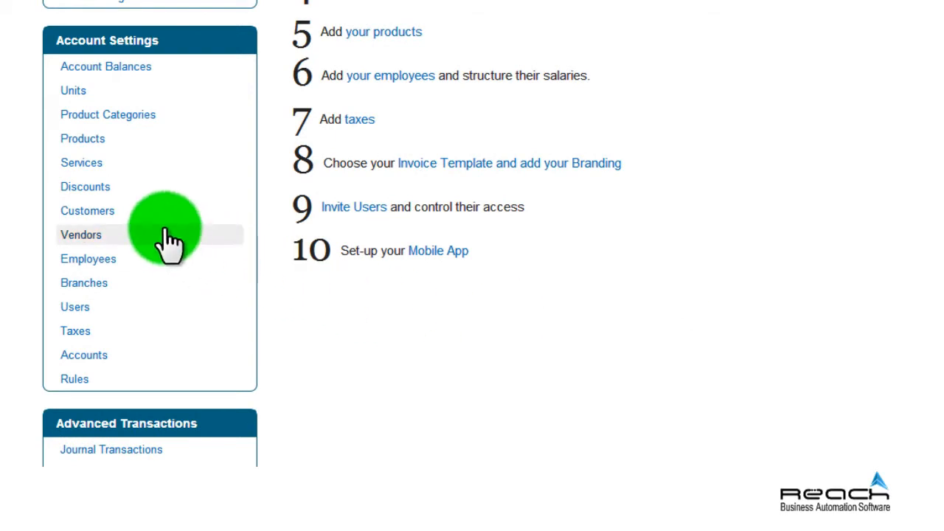
pyautogui.click(87, 187)
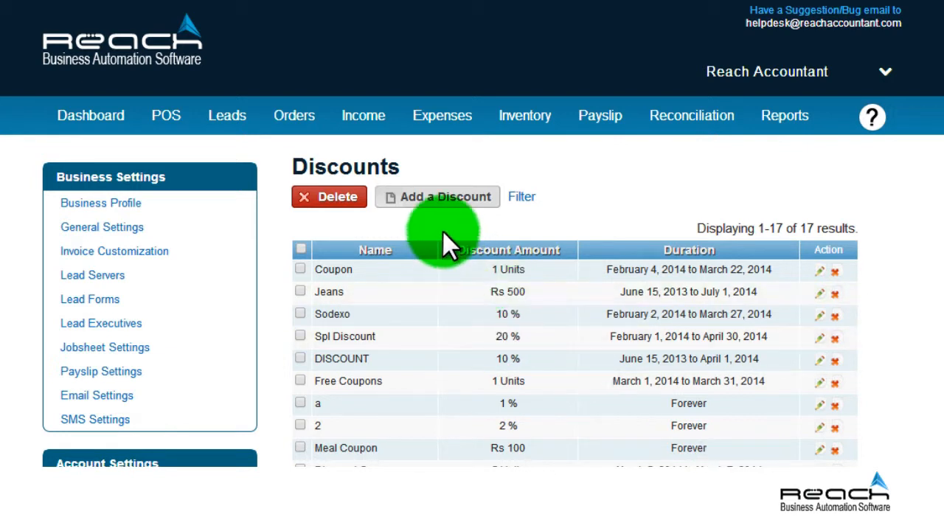
pyautogui.click(434, 193)
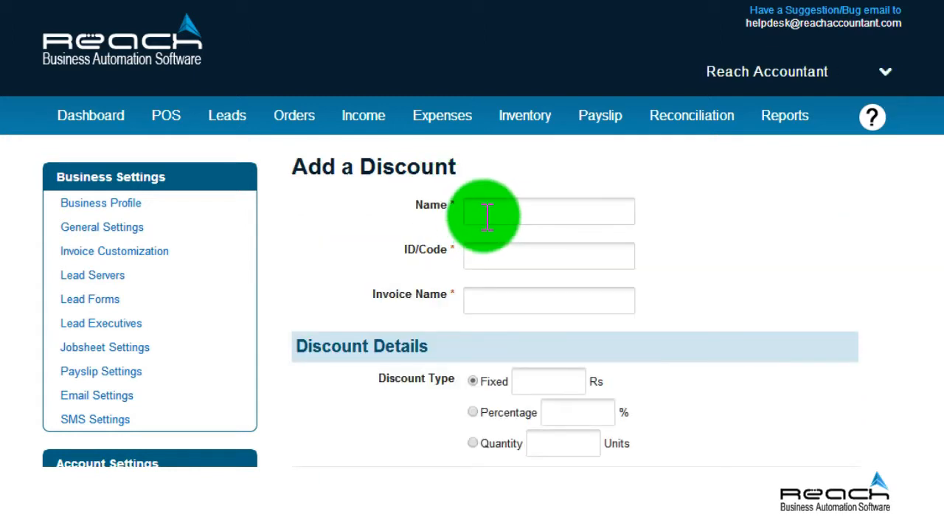
pyautogui.scroll(-5, 472, 295)
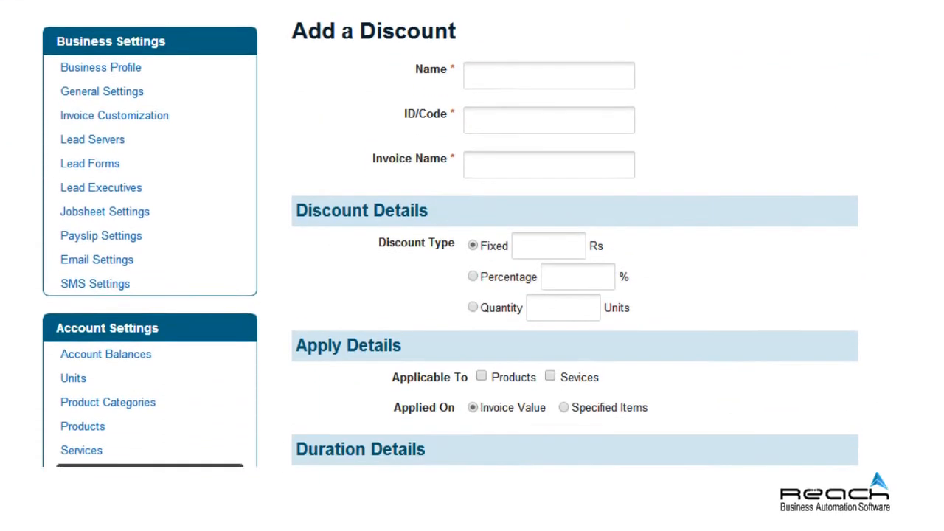
pyautogui.scroll(3, 706, 253)
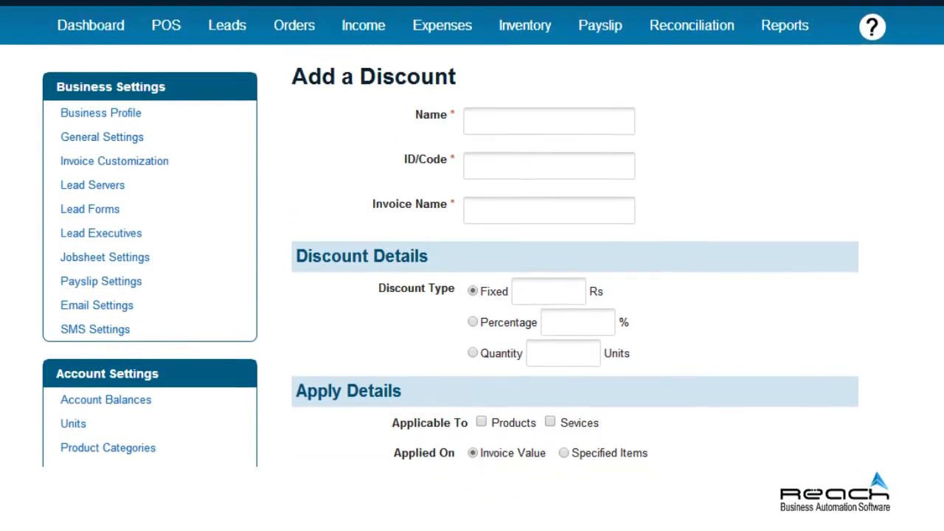
pyautogui.click(516, 151)
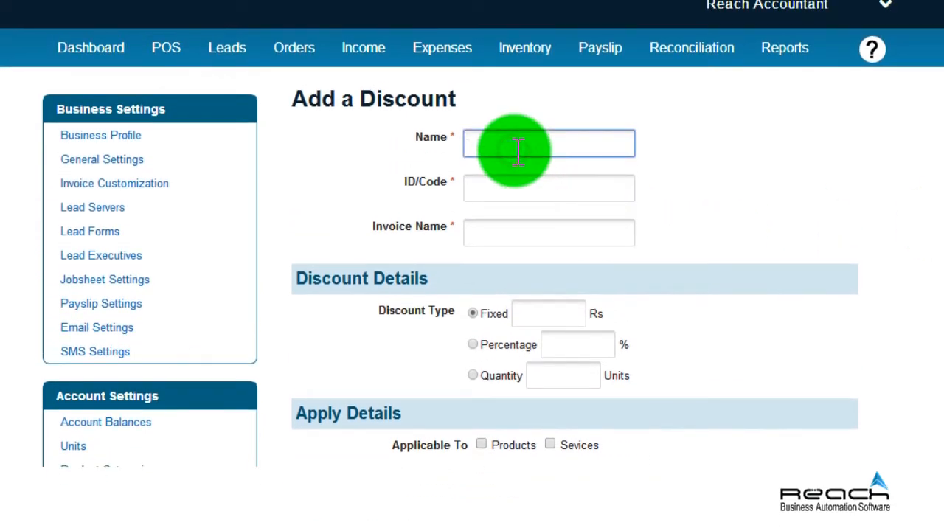
pyautogui.write('Christmas Discount')
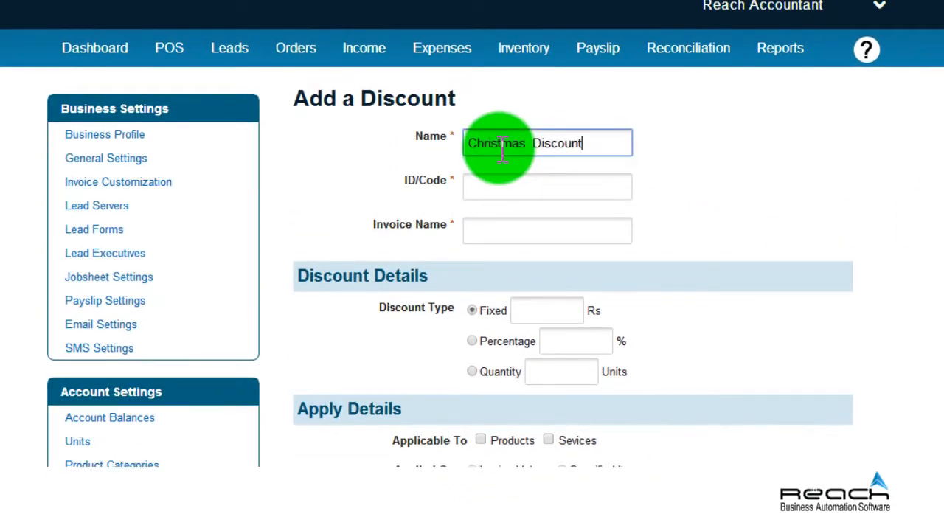
pyautogui.click(520, 185)
pyautogui.write('C')
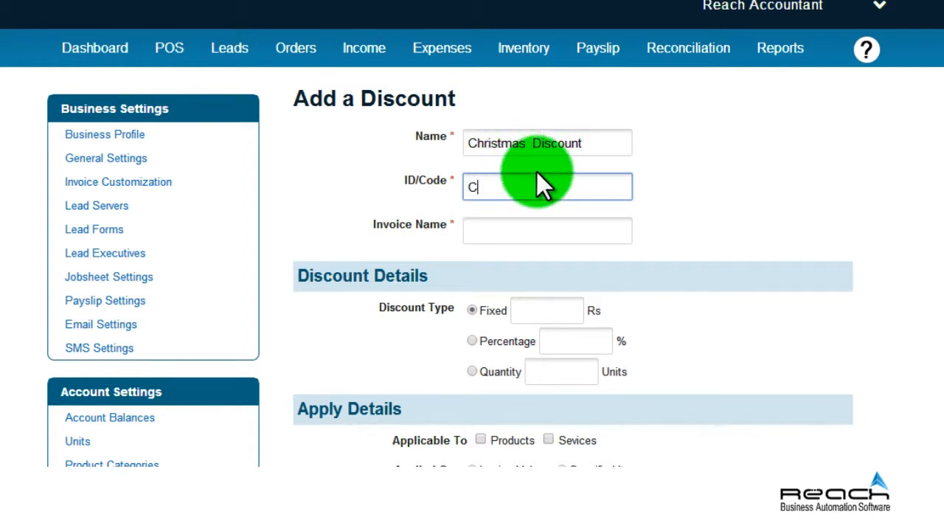
pyautogui.write('H-2014-122222-1')
pyautogui.click(503, 234)
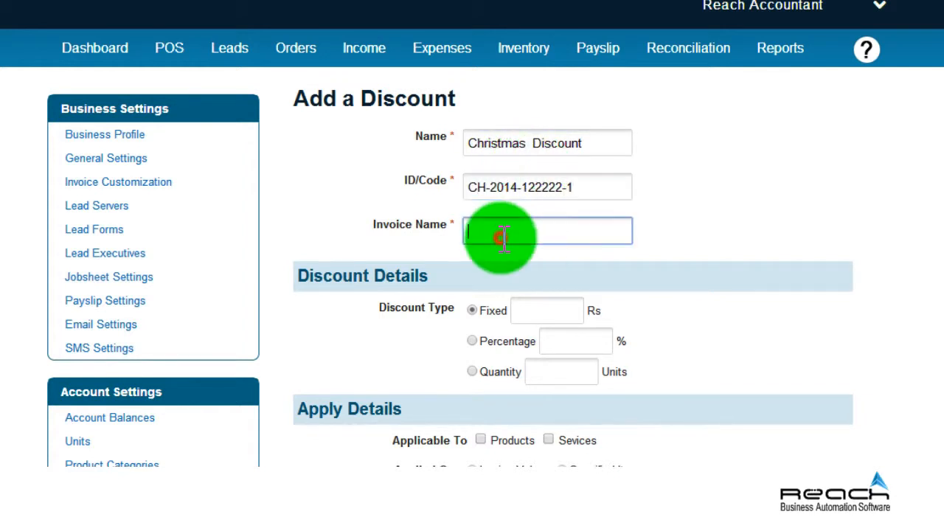
pyautogui.write('POS')
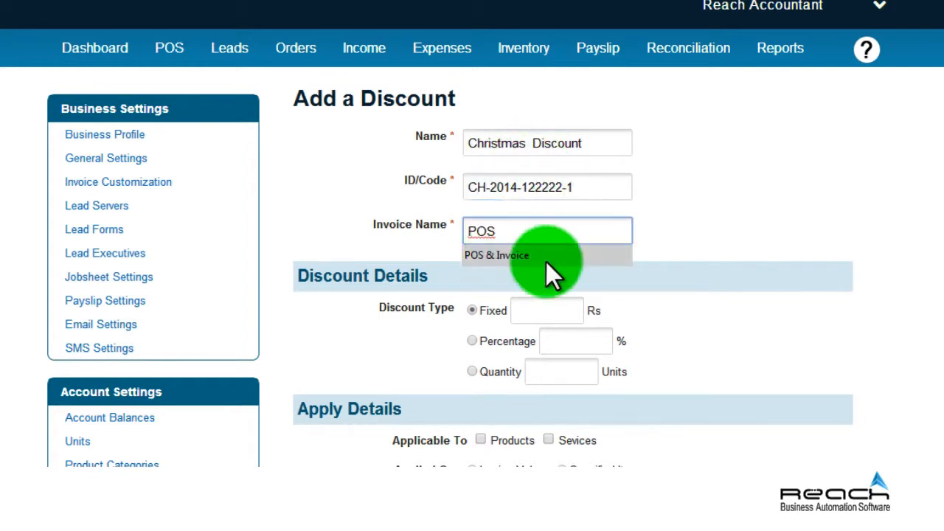
pyautogui.click(541, 262)
# Replace the fixed 1500 discount amount with a percentage-based discount value.
pyautogui.click(536, 310)
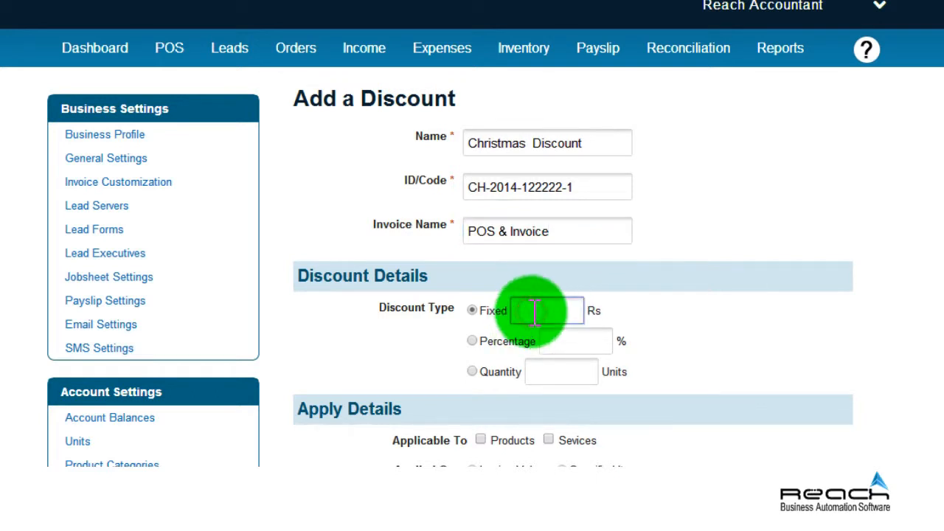
pyautogui.write('1500')
pyautogui.click(565, 345)
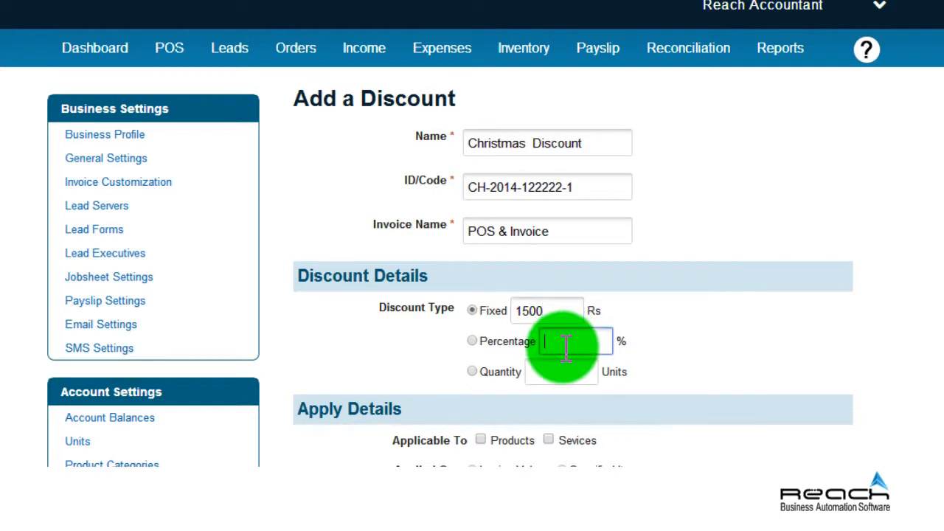
pyautogui.write('1')
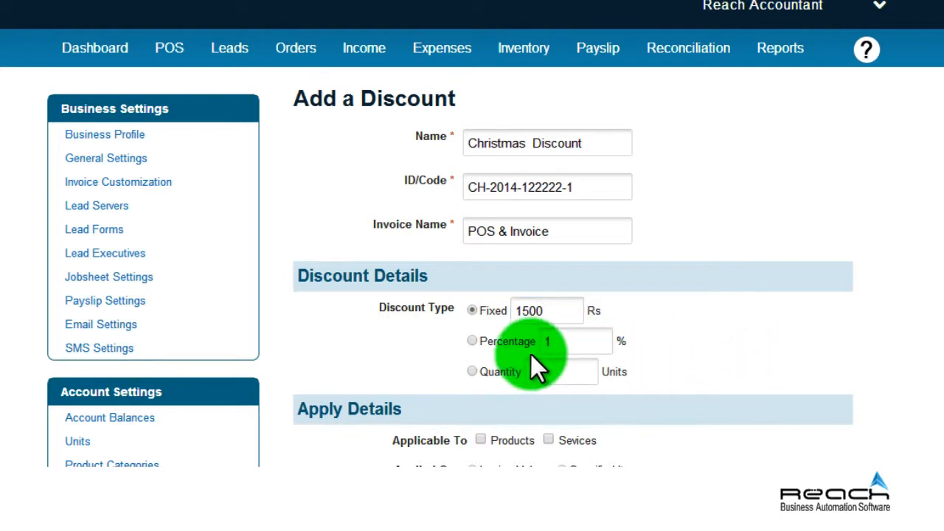
pyautogui.click(473, 341)
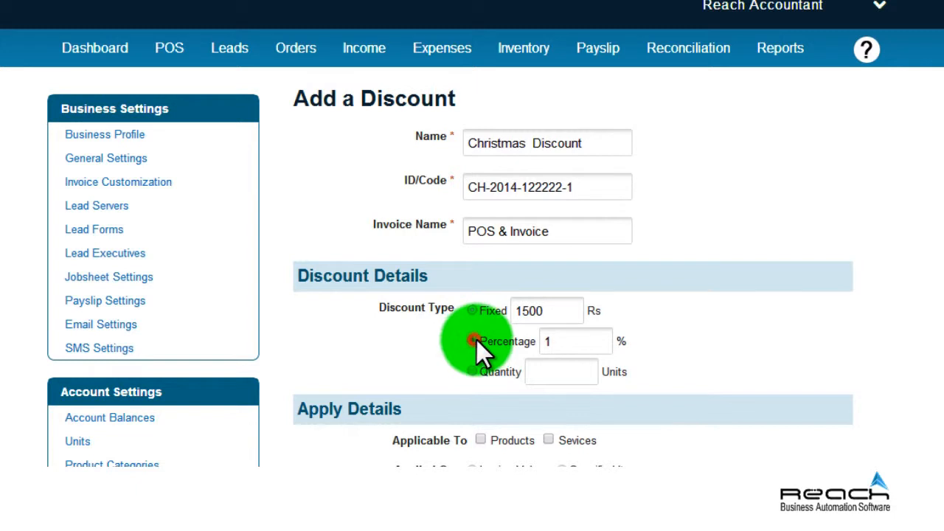
pyautogui.click(563, 375)
pyautogui.write('15')
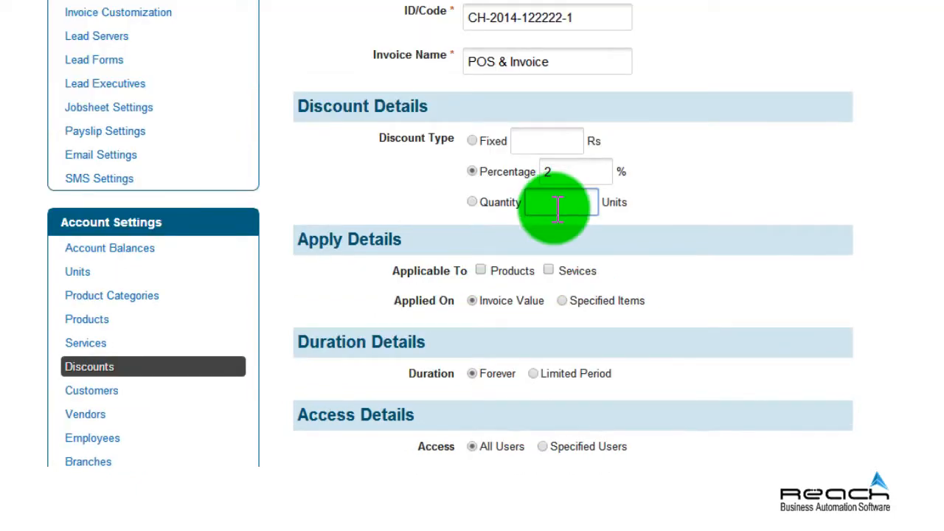
# Apply the discount to both products and services, restricted to specified items.
pyautogui.click(479, 269)
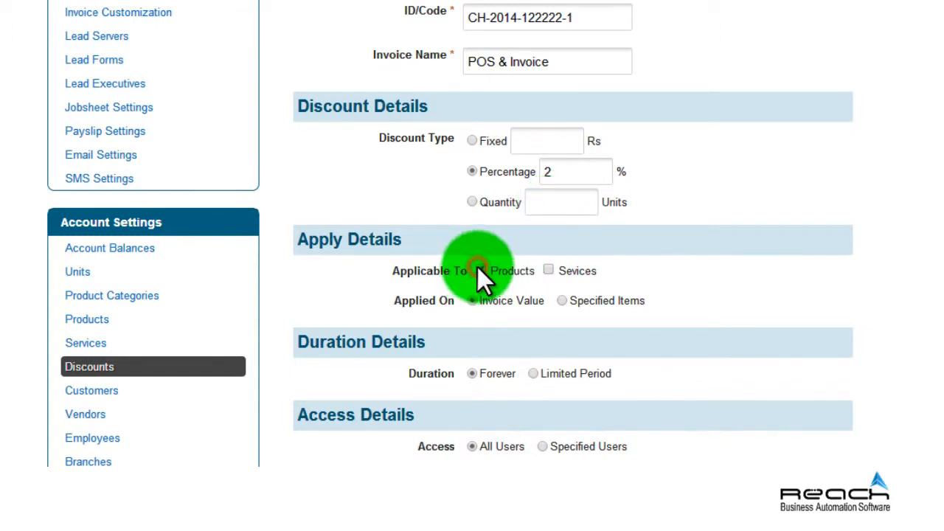
pyautogui.click(548, 271)
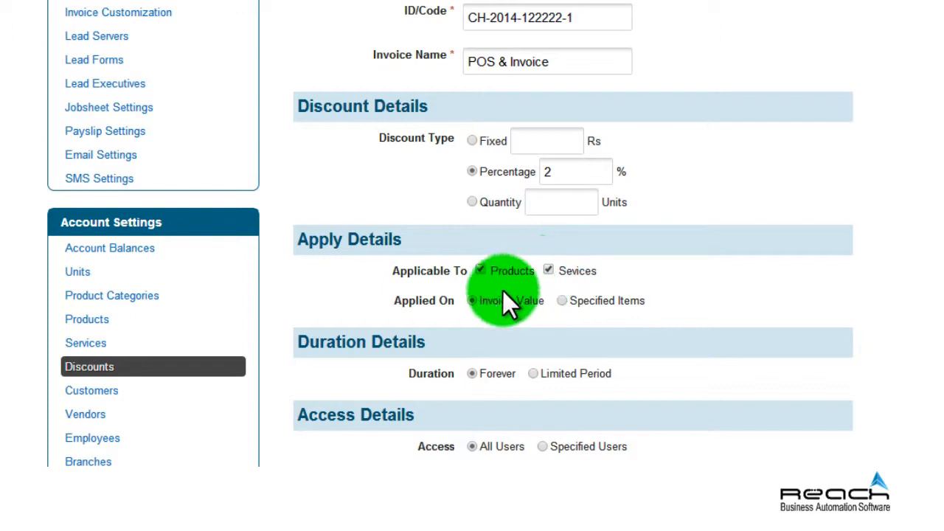
pyautogui.click(561, 299)
pyautogui.scroll(-1, 564, 286)
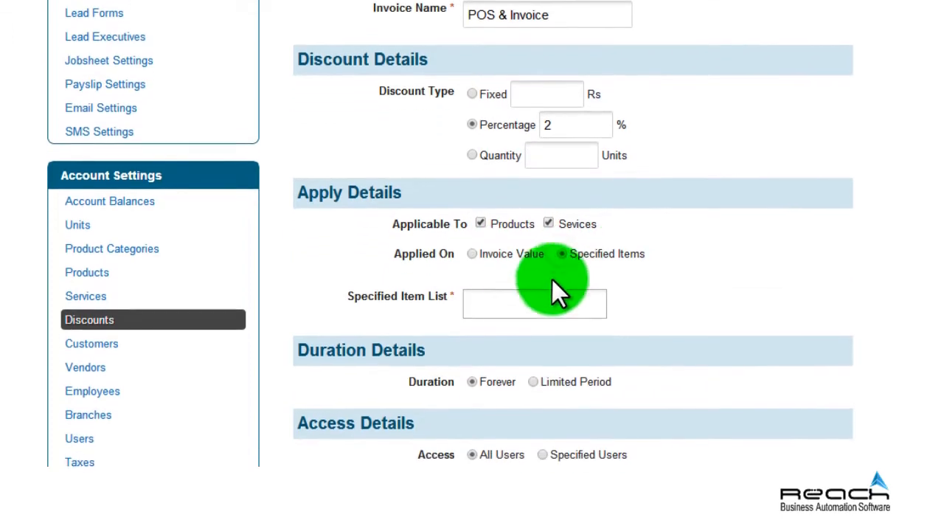
# Add Delux Lamp, Dell Desktop 1225 and Coit Mat items, then choose Limited Period.
pyautogui.click(553, 289)
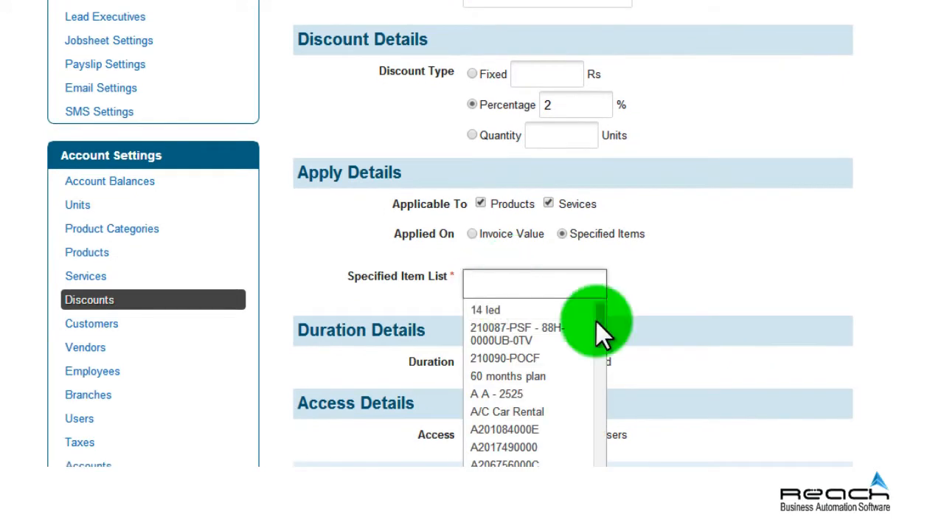
pyautogui.moveTo(597, 319); pyautogui.dragTo(596, 359)
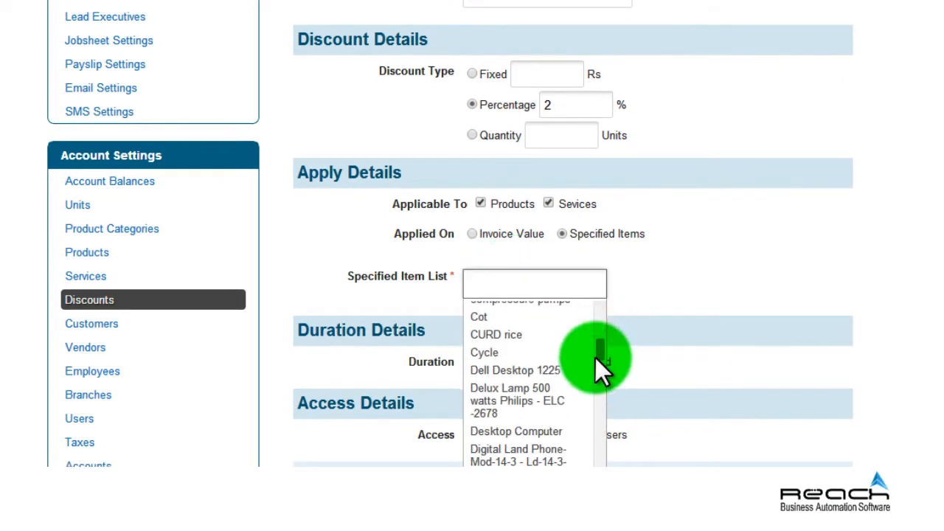
pyautogui.click(542, 401)
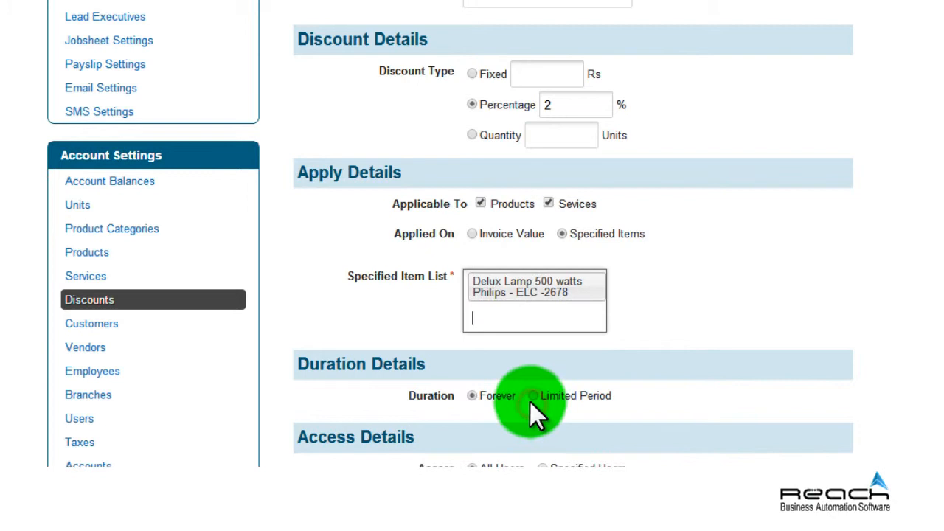
pyautogui.click(510, 321)
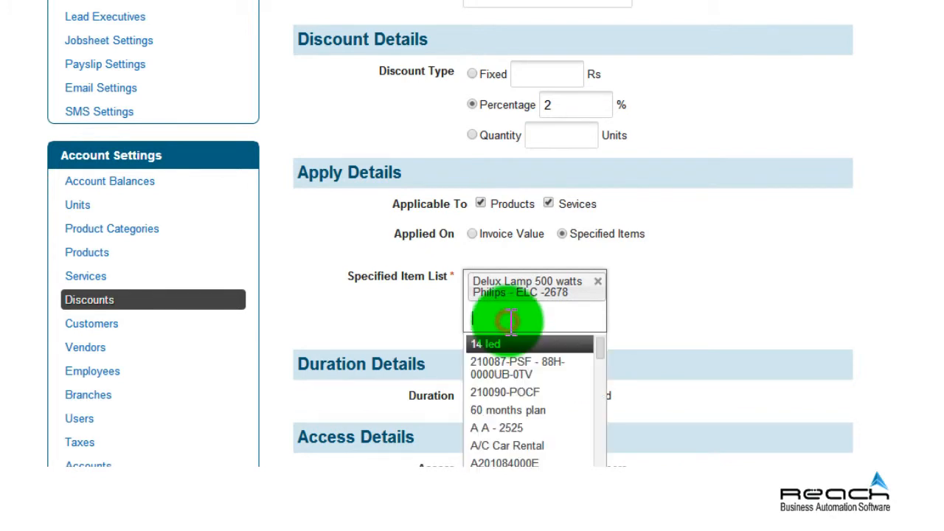
pyautogui.moveTo(599, 354); pyautogui.dragTo(600, 401)
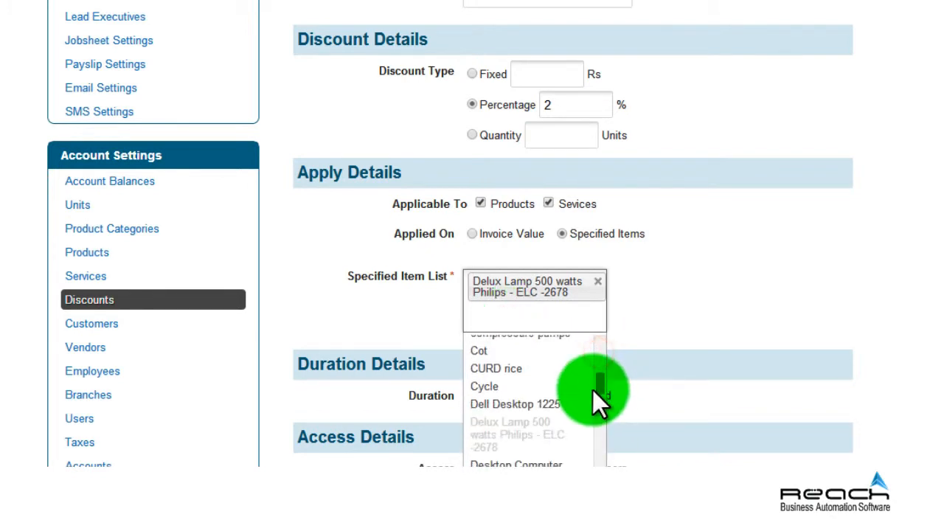
pyautogui.click(565, 391)
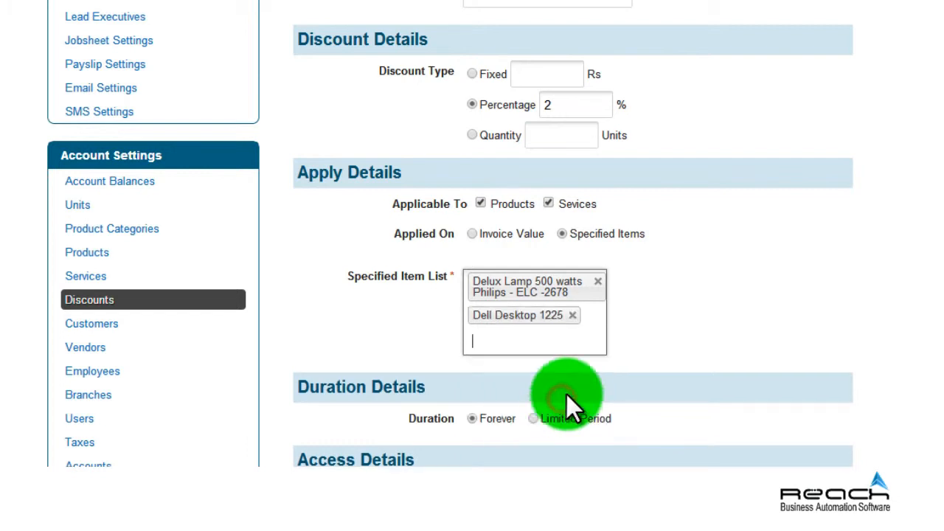
pyautogui.click(540, 342)
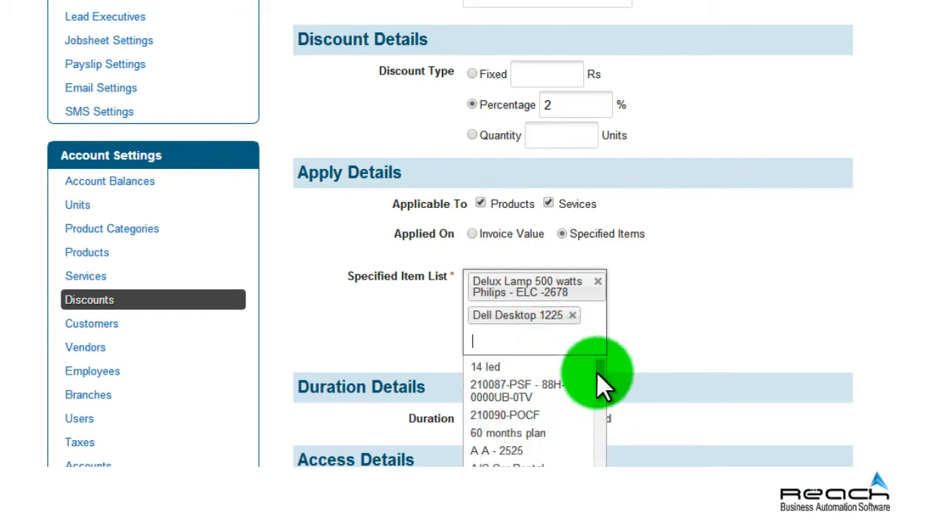
pyautogui.moveTo(596, 379); pyautogui.dragTo(597, 416)
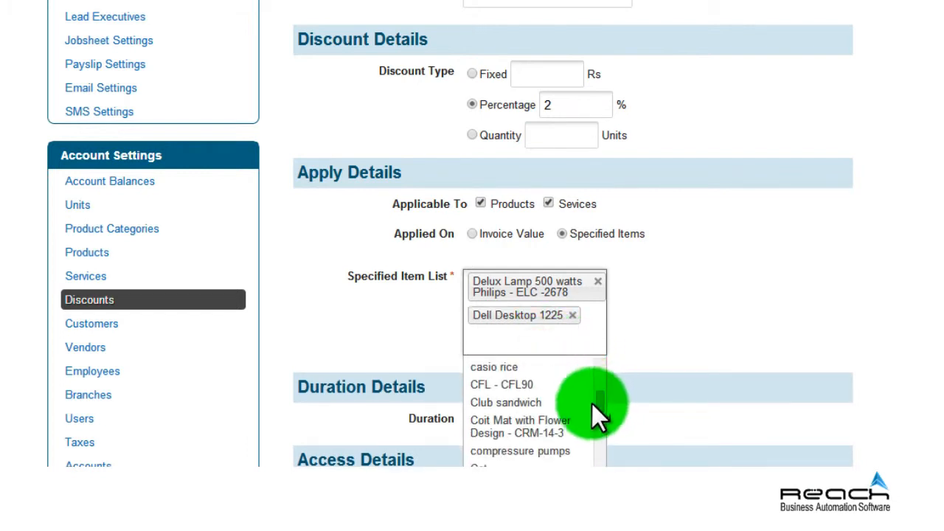
pyautogui.click(558, 430)
pyautogui.scroll(-2, 554, 385)
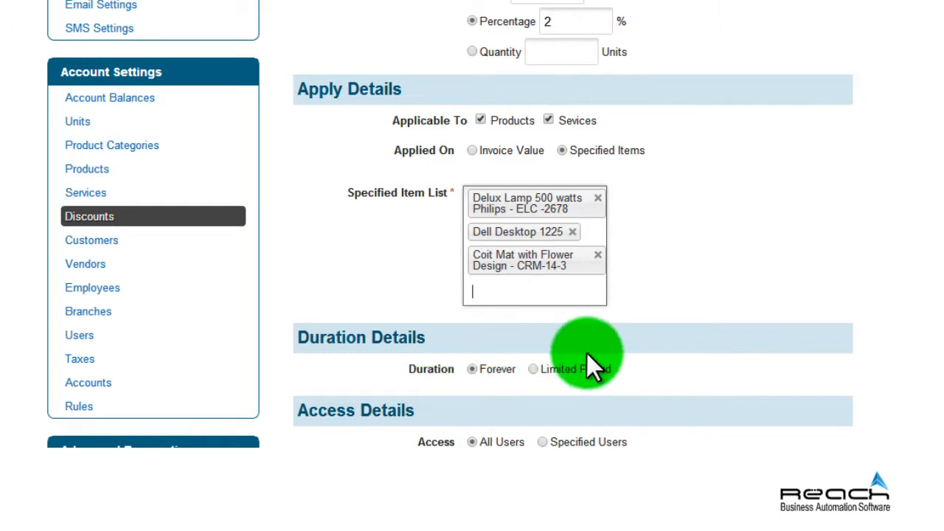
pyautogui.click(533, 370)
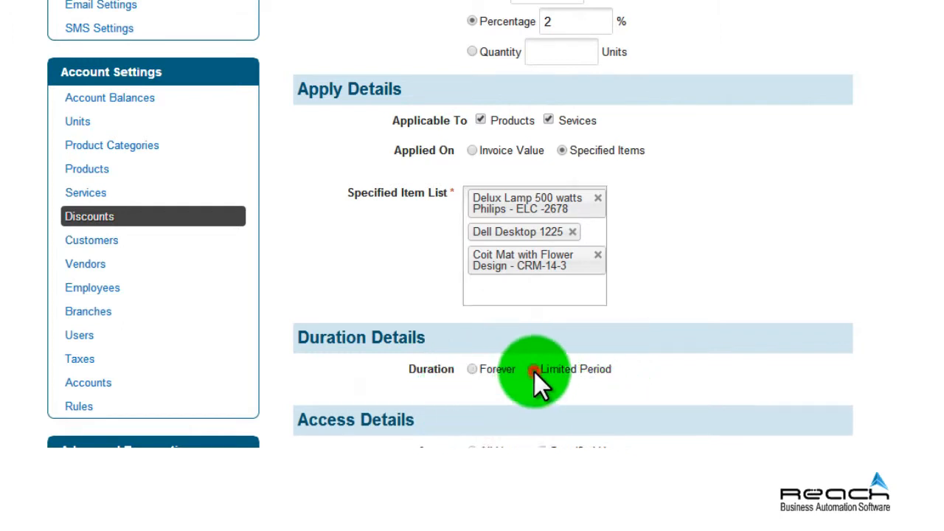
# Set the discount period from 01/04/2014 to 31/12/2014.
pyautogui.scroll(-6, 681, 344)
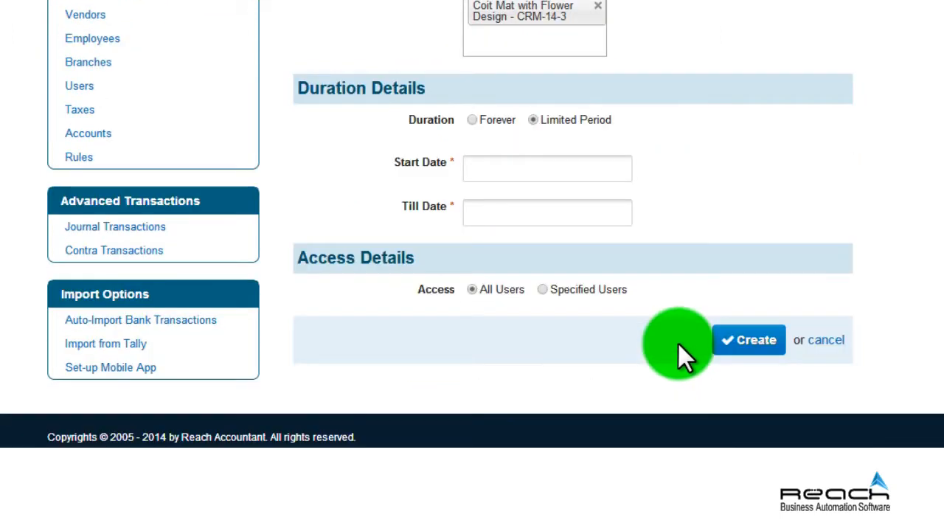
pyautogui.click(477, 164)
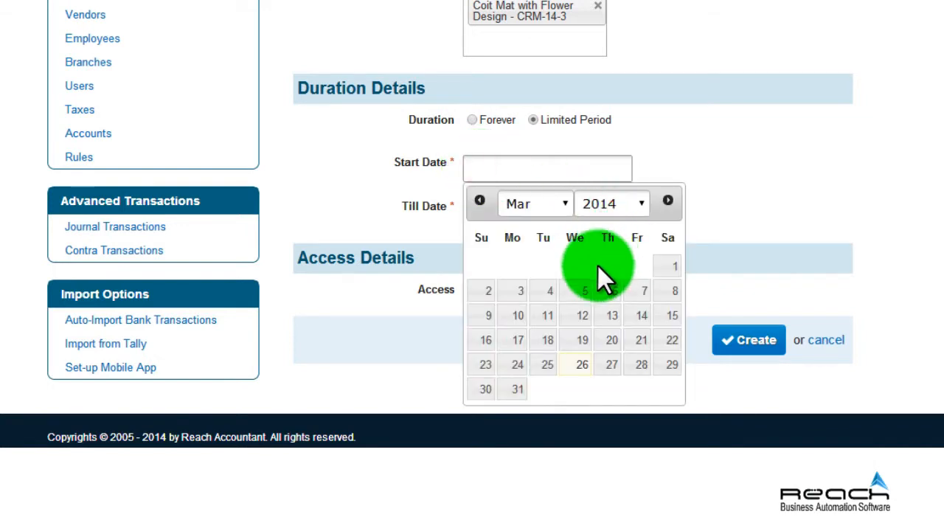
pyautogui.click(560, 207)
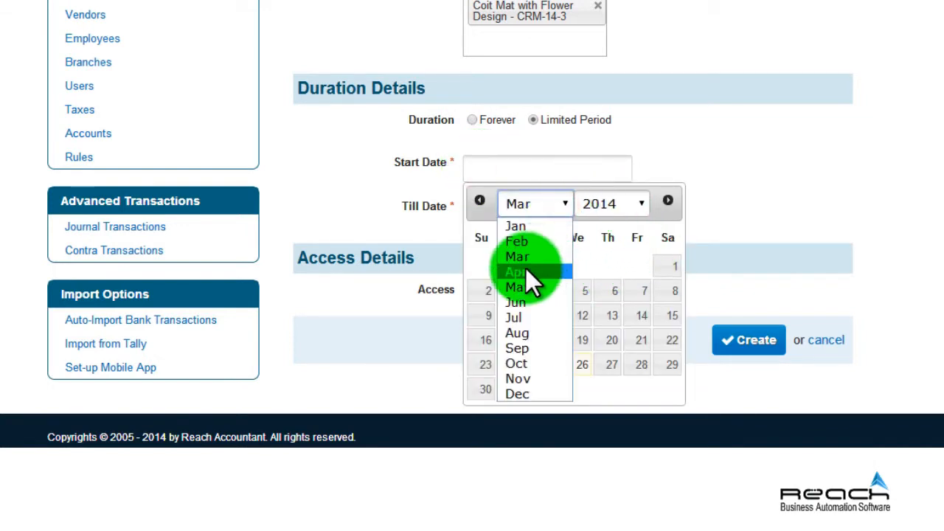
pyautogui.click(529, 270)
pyautogui.click(547, 271)
pyautogui.click(537, 215)
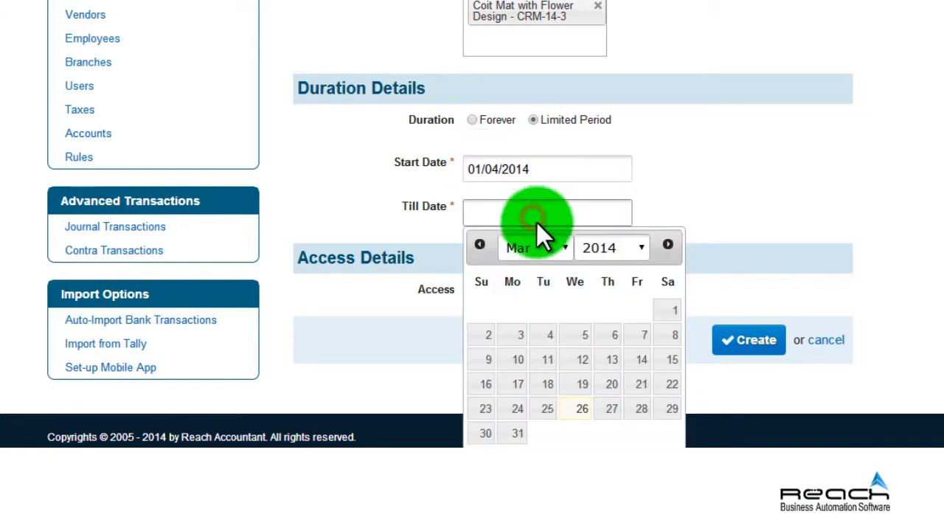
pyautogui.click(565, 250)
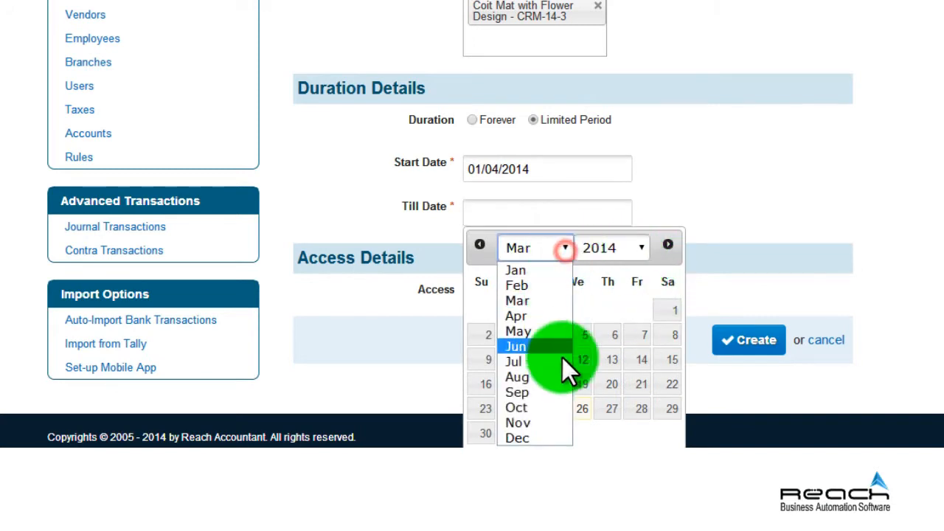
pyautogui.click(535, 436)
pyautogui.click(571, 410)
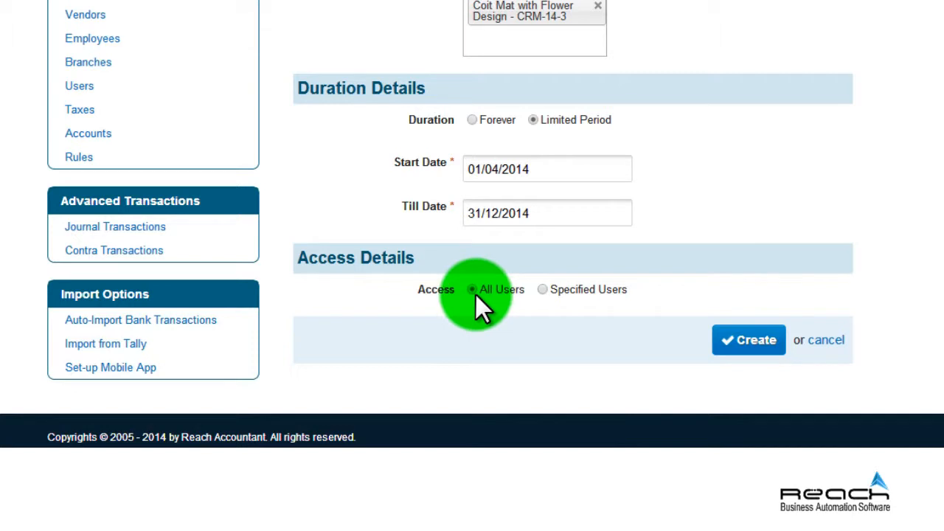
# Limit the discount to two specified users and create it.
pyautogui.click(544, 290)
pyautogui.scroll(-1, 560, 310)
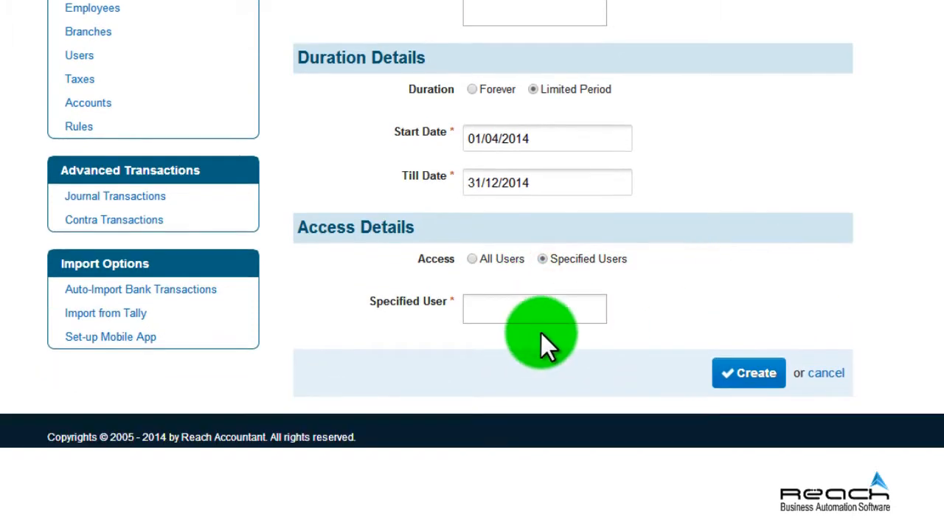
pyautogui.click(517, 315)
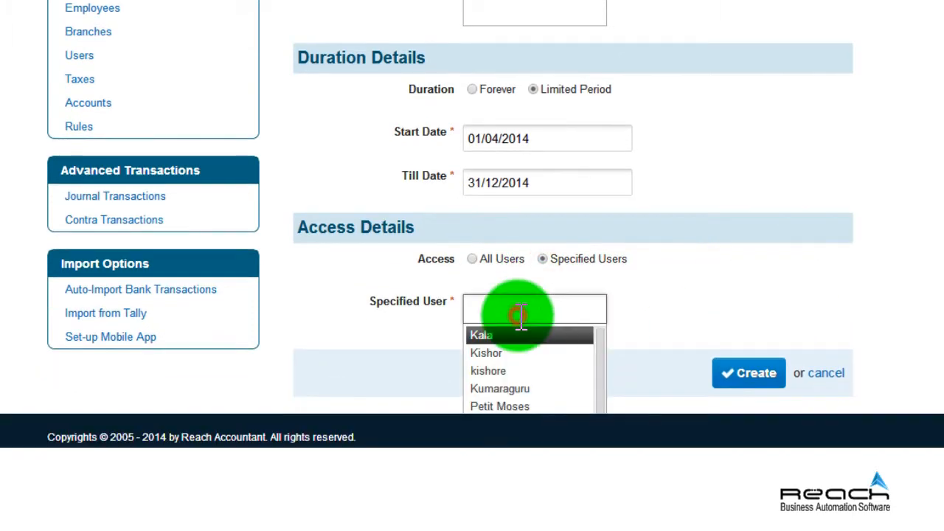
pyautogui.click(510, 371)
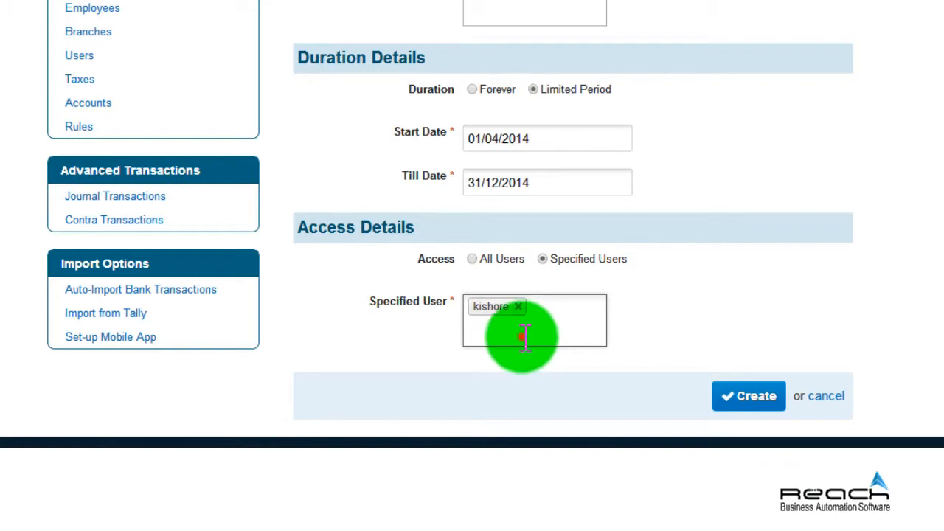
pyautogui.click(521, 335)
pyautogui.click(524, 413)
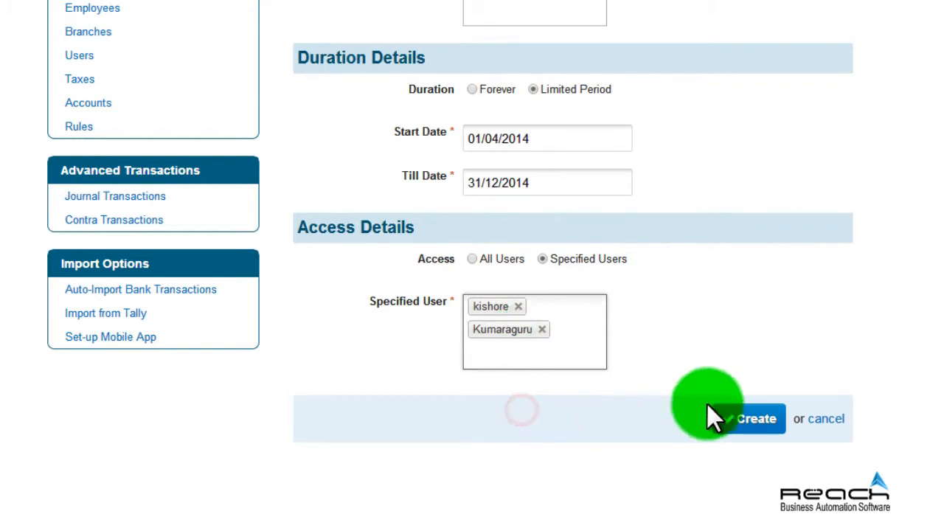
pyautogui.click(750, 419)
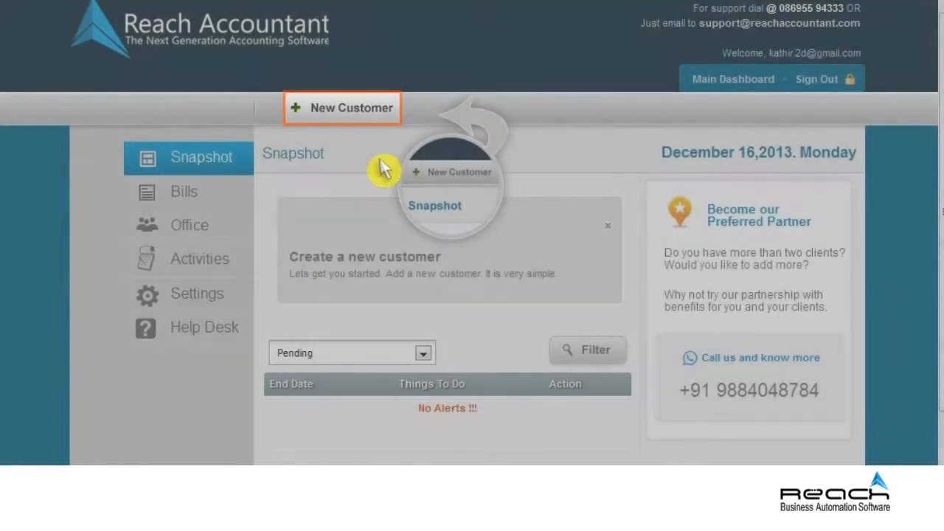
# Start a new client with its e-mail, company 4th Dimension and Private Limited Company type.
pyautogui.click(346, 118)
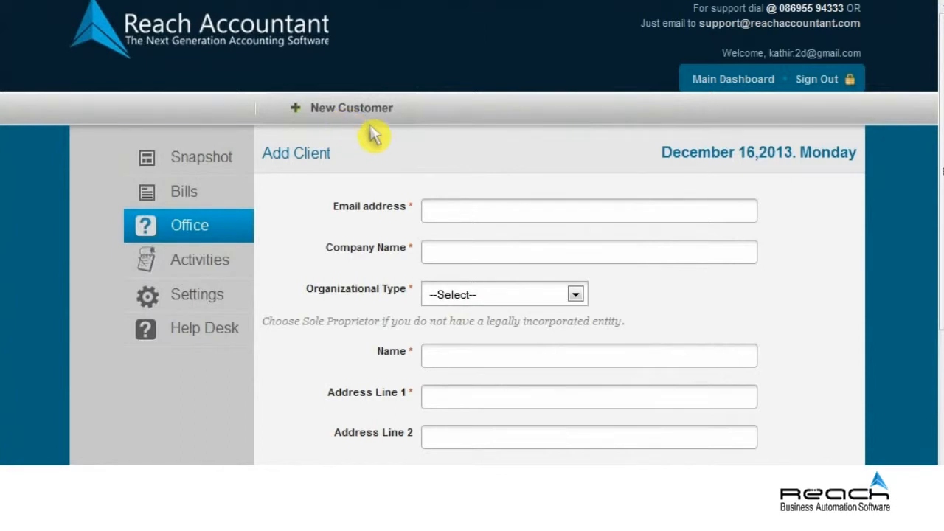
pyautogui.click(582, 220)
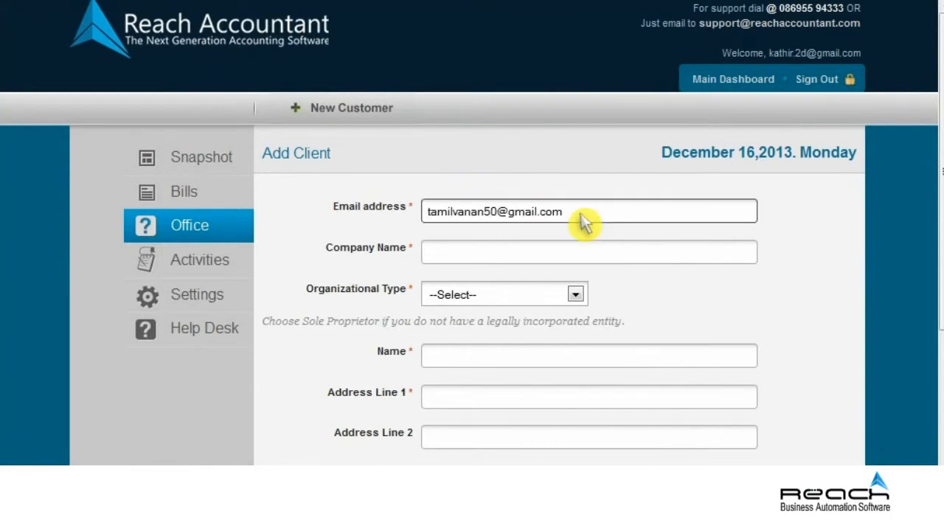
pyautogui.click(583, 261)
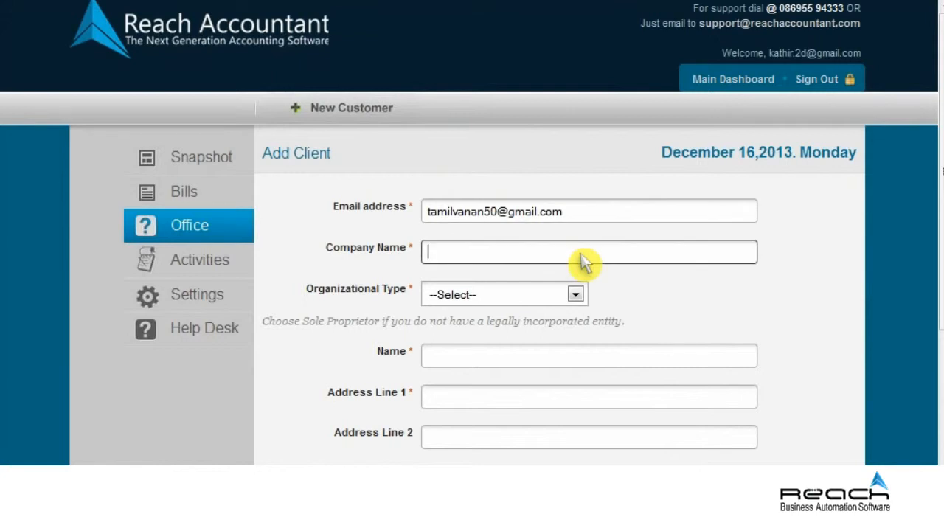
pyautogui.write('4th Dimension')
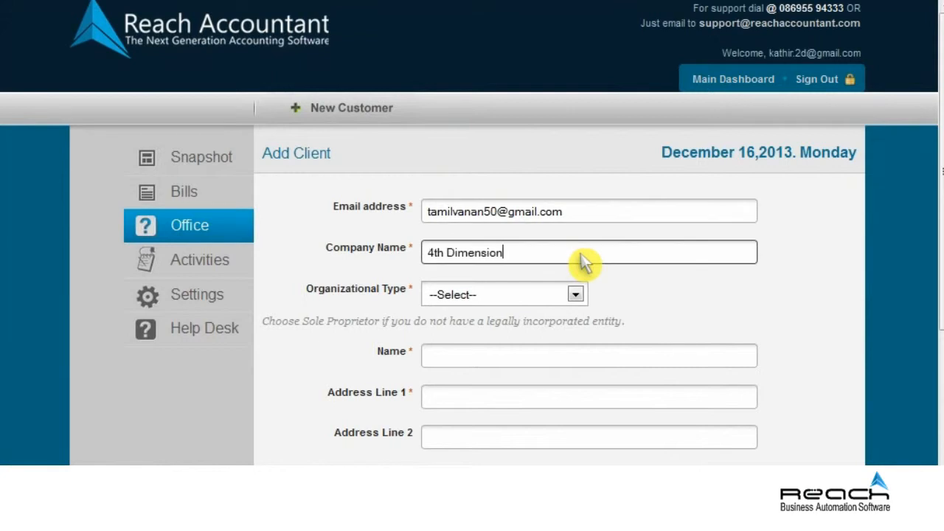
pyautogui.click(576, 296)
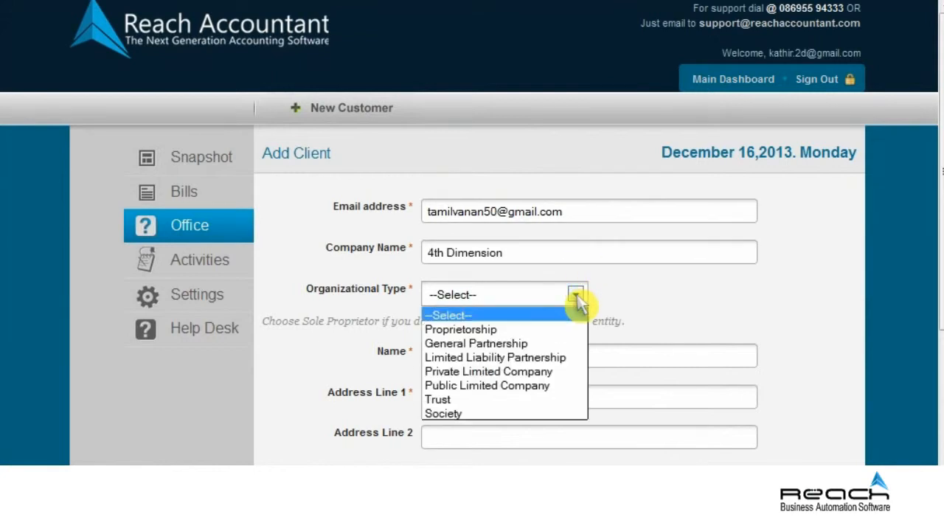
pyautogui.click(497, 373)
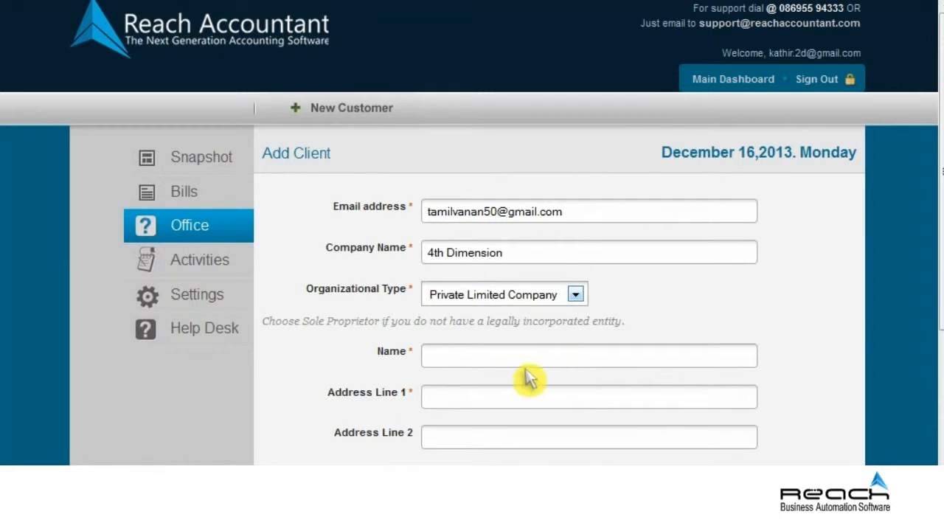
# Fill in the contact person's name and both address lines.
pyautogui.click(583, 361)
pyautogui.write('Tamilvanan')
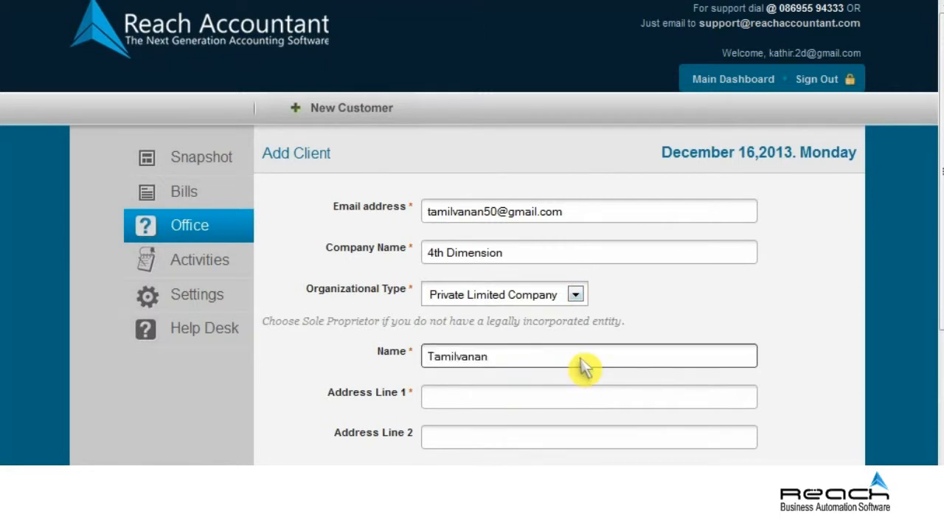
pyautogui.click(583, 402)
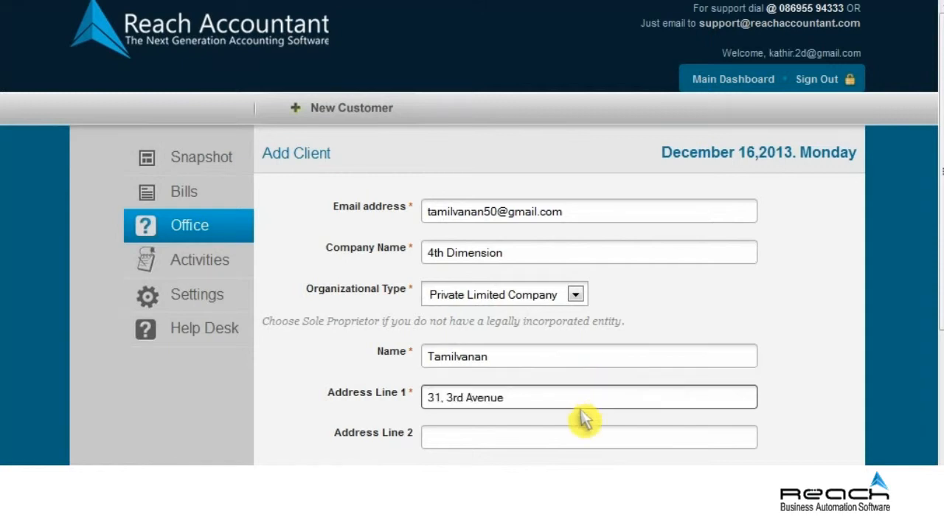
pyautogui.click(584, 444)
pyautogui.write('Triplicane')
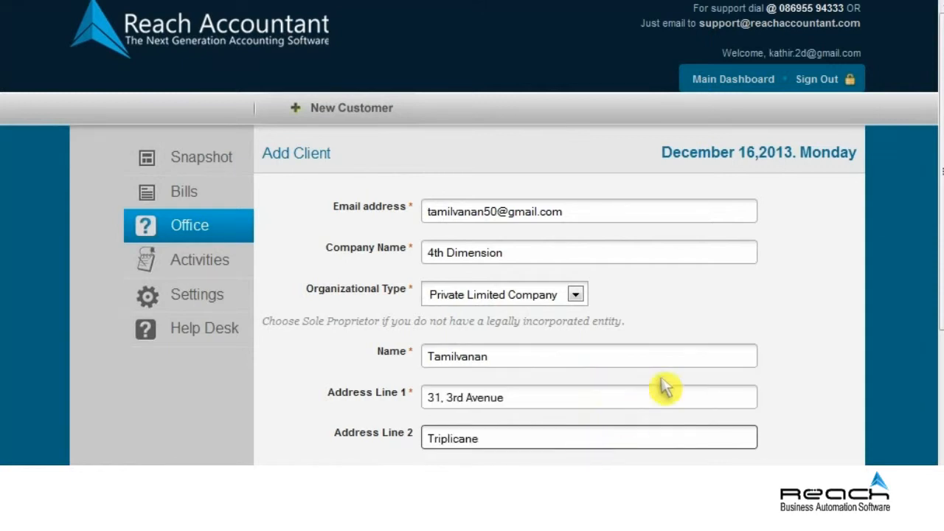
pyautogui.click(933, 405)
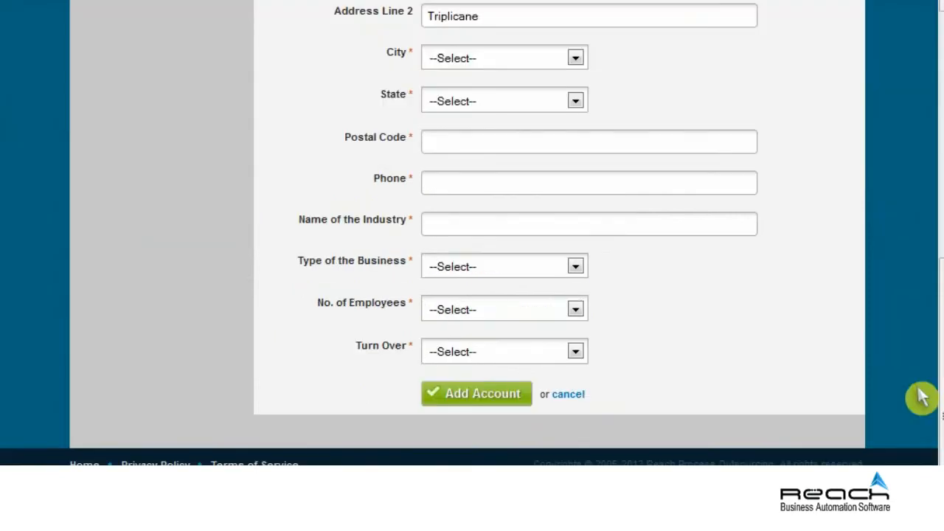
# Set the client's city to Chennai, state Tamil Nadu, and enter the postal code and phone.
pyautogui.click(569, 59)
pyautogui.click(464, 94)
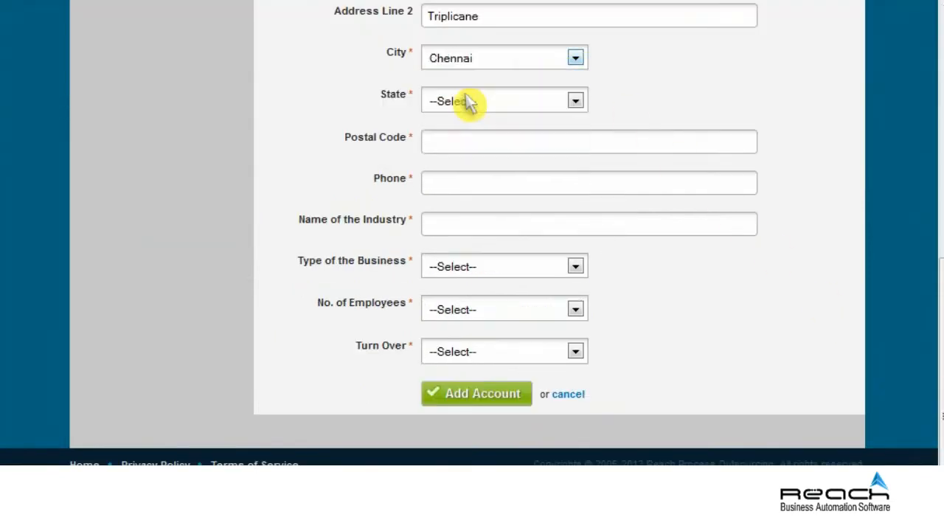
pyautogui.click(577, 104)
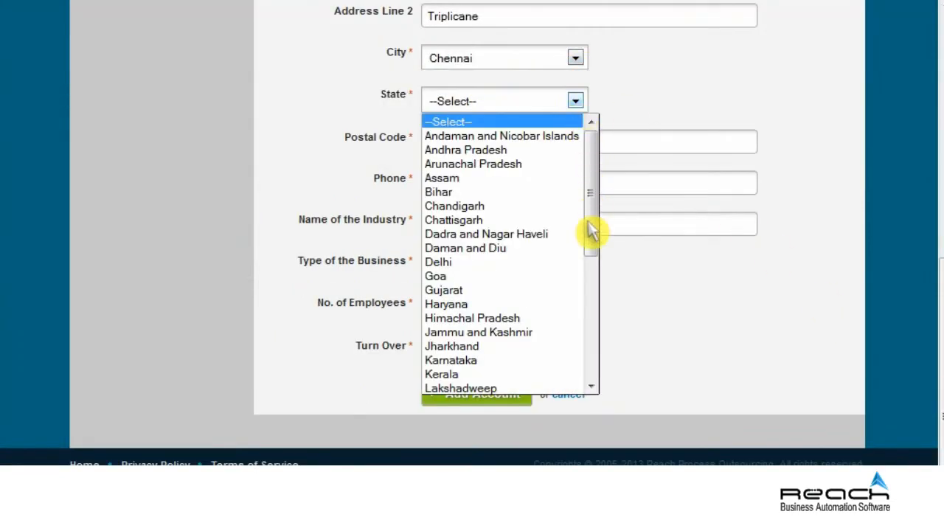
pyautogui.click(592, 319)
pyautogui.click(522, 333)
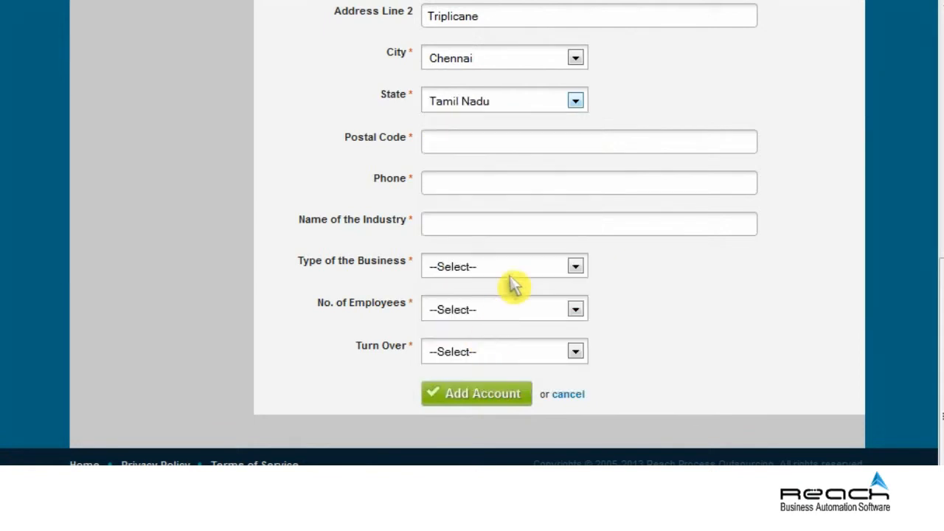
pyautogui.click(582, 150)
pyautogui.write('600005')
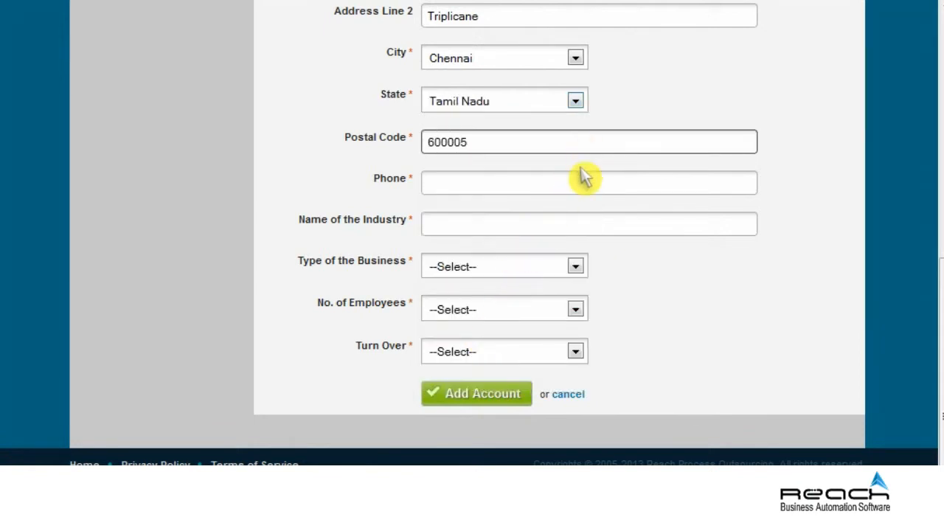
pyautogui.click(582, 193)
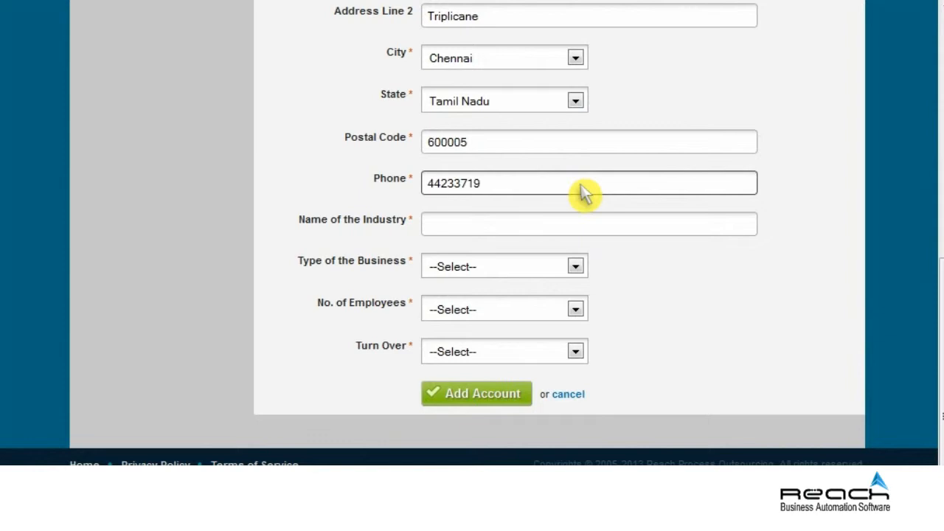
# Set industry IT, Manufacturing, 26-100 employees, 61 - 100 lakhs turnover, and save the client.
pyautogui.click(582, 231)
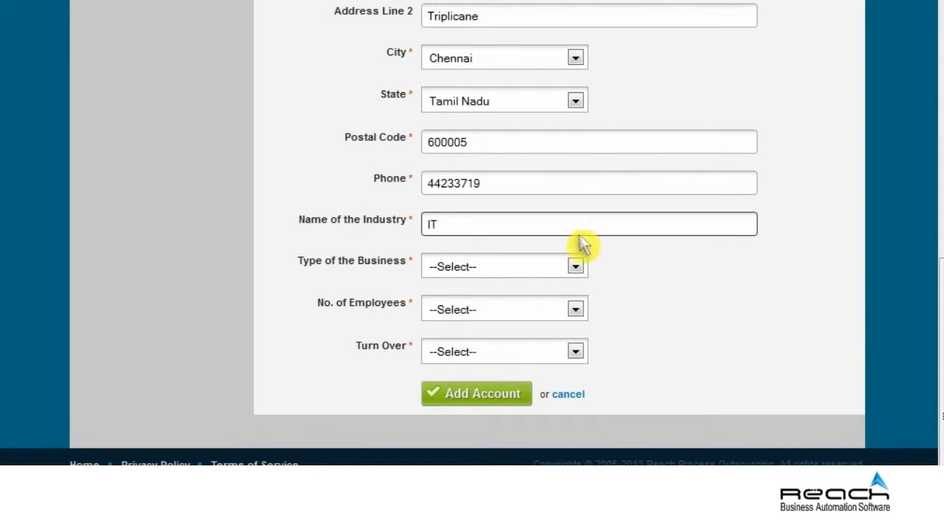
pyautogui.click(576, 267)
pyautogui.click(497, 303)
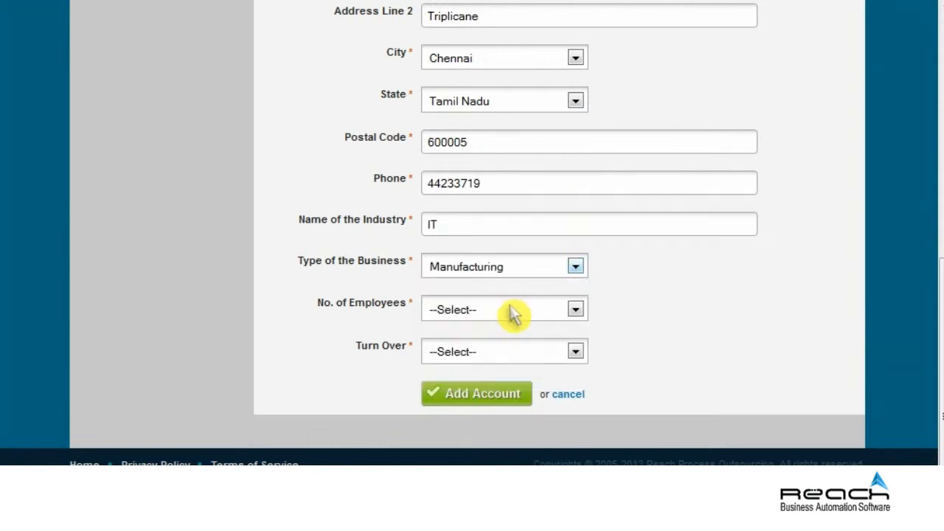
pyautogui.click(572, 313)
pyautogui.click(491, 372)
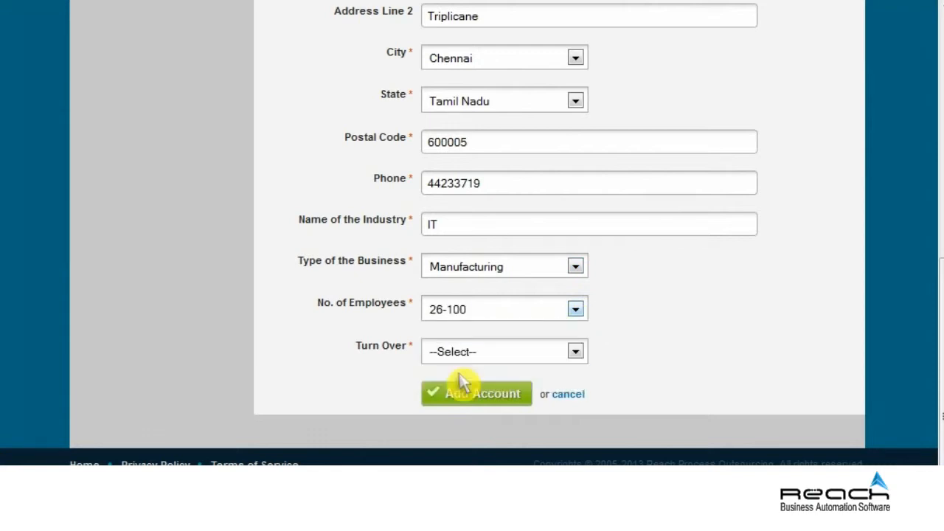
pyautogui.click(573, 352)
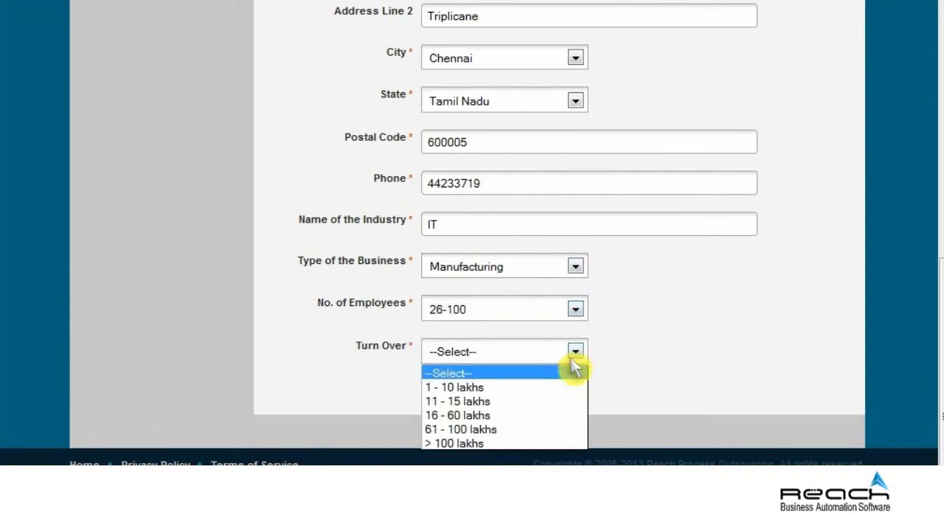
pyautogui.click(502, 431)
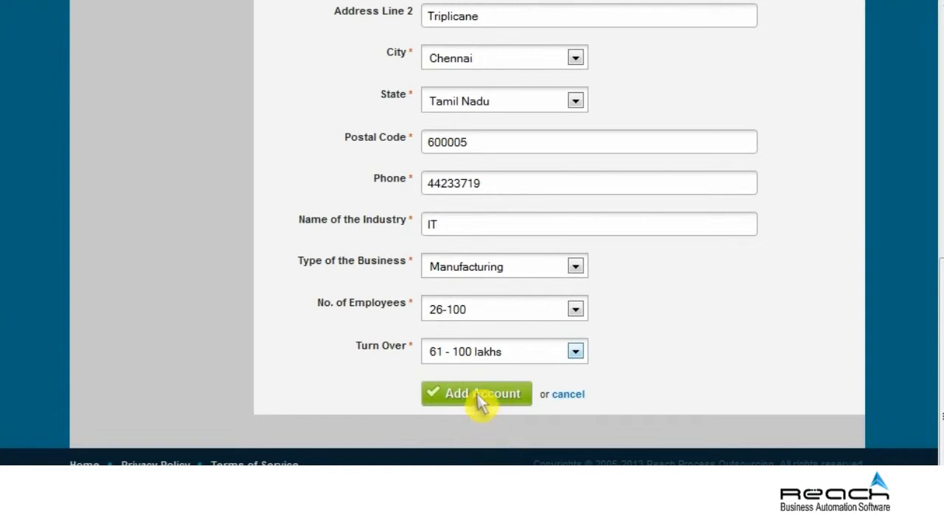
pyautogui.click(482, 399)
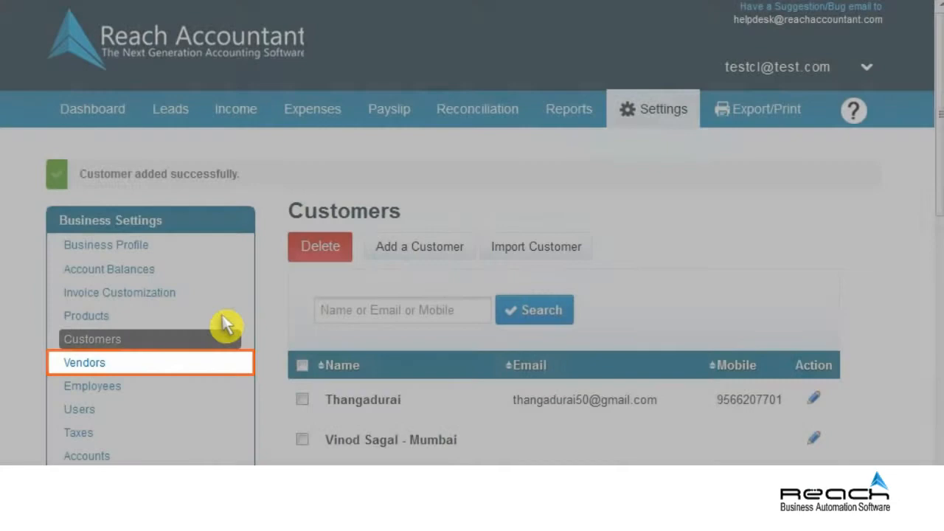
# Go to the Vendors list and begin a new vendor entry.
pyautogui.click(126, 362)
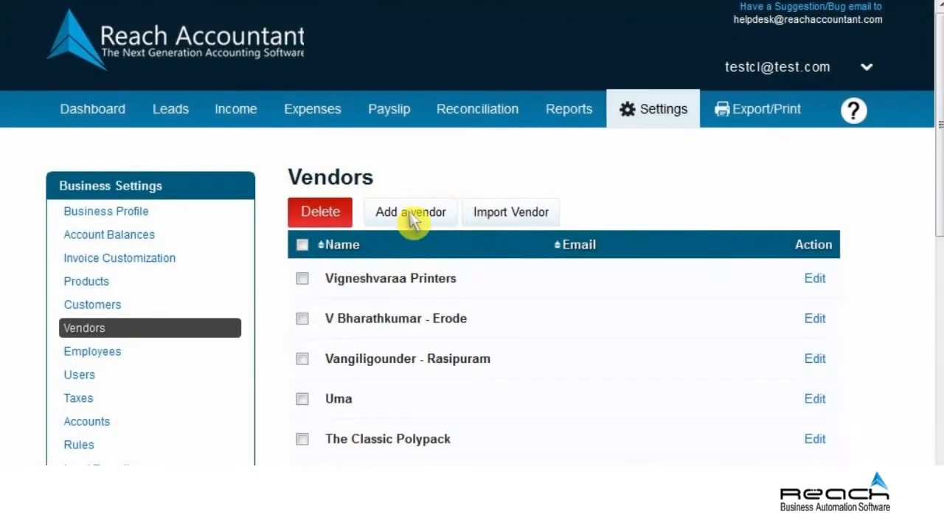
pyautogui.click(412, 213)
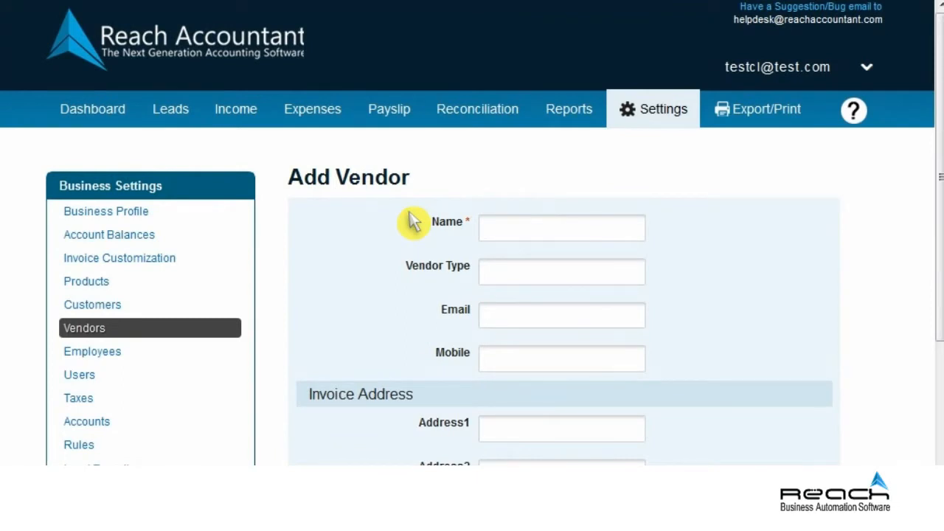
# Enter the vendor's name, vendor type Cash, e-mail address and mobile number.
pyautogui.click(555, 238)
pyautogui.write('Tamilvanan')
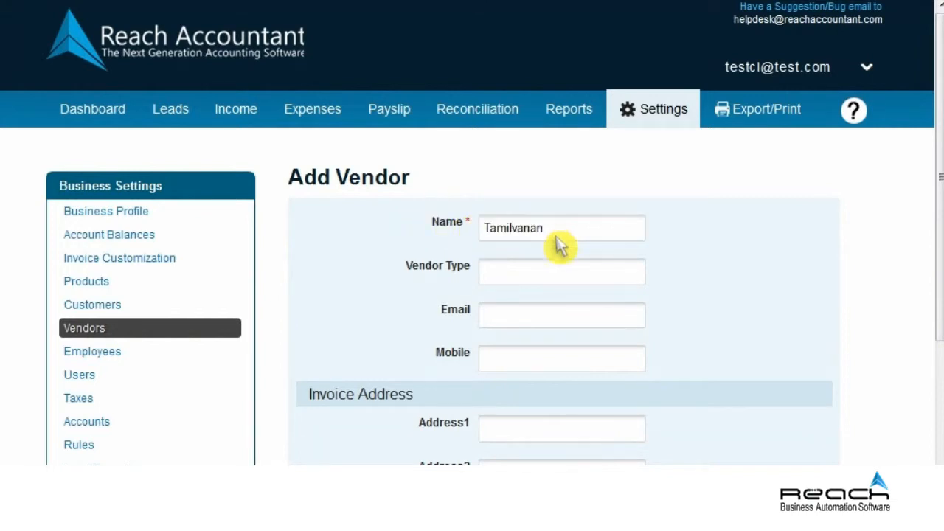
pyautogui.click(559, 279)
pyautogui.write('Cash')
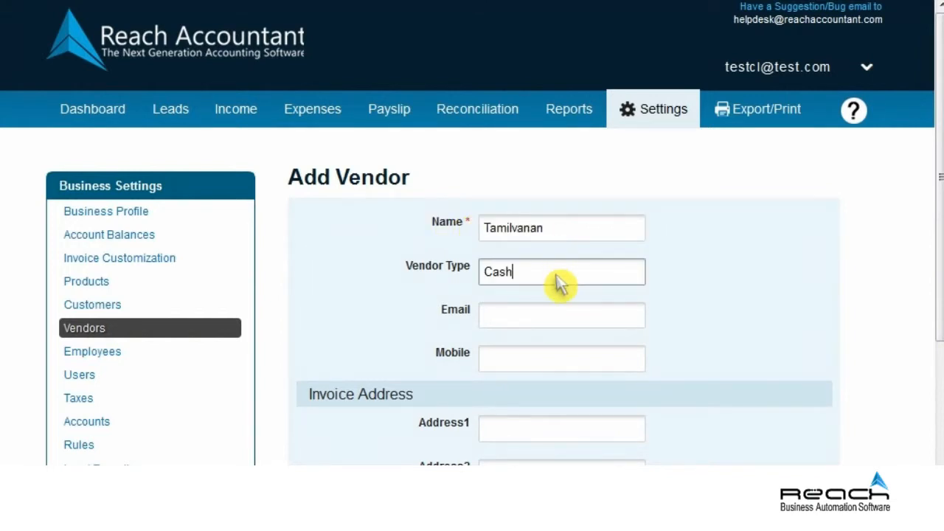
pyautogui.click(559, 325)
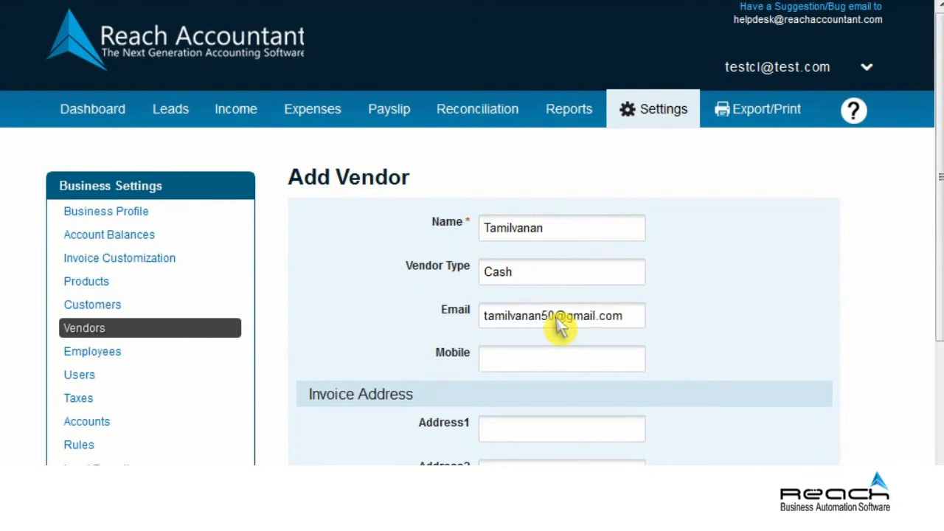
pyautogui.click(559, 367)
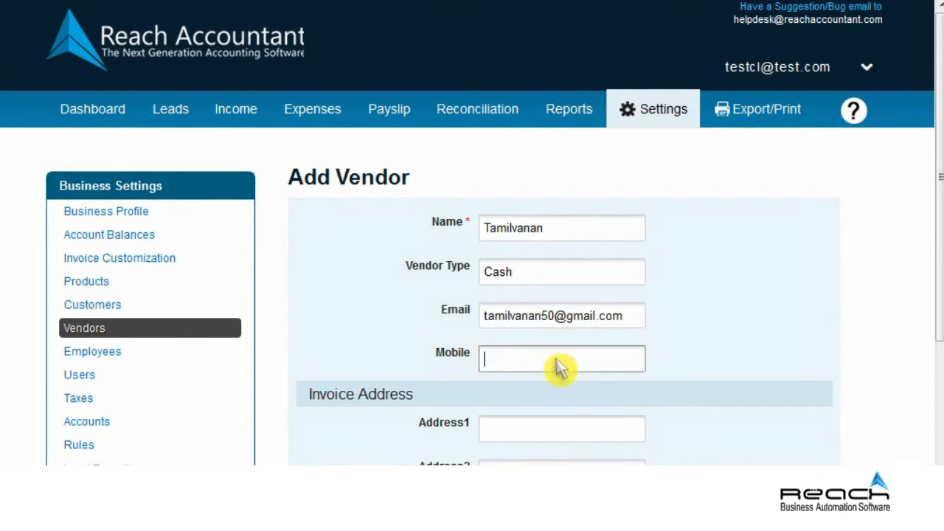
# Fill the vendor's invoice address lines, city Chennai, state Tamil Nadu and pincode.
pyautogui.scroll(-3, 560, 368)
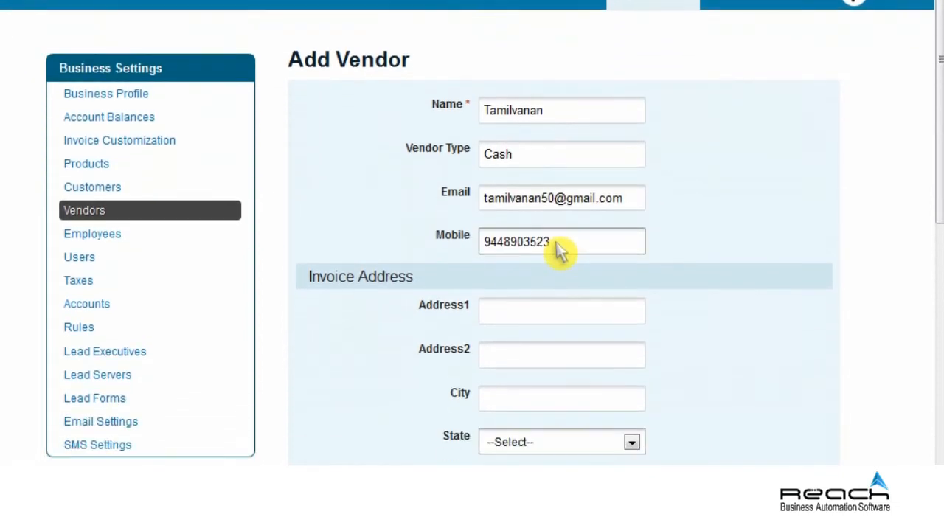
pyautogui.click(558, 319)
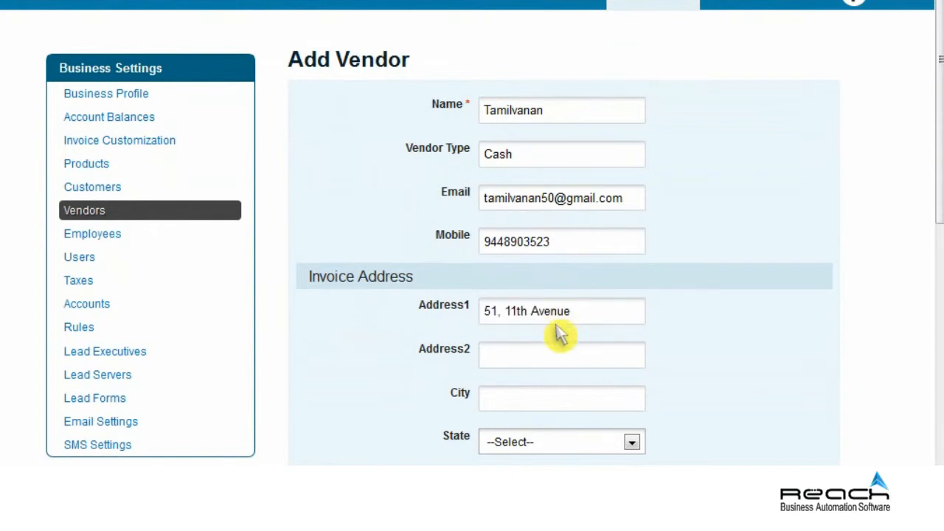
pyautogui.click(559, 367)
pyautogui.write('Ashok Nagar')
pyautogui.click(558, 409)
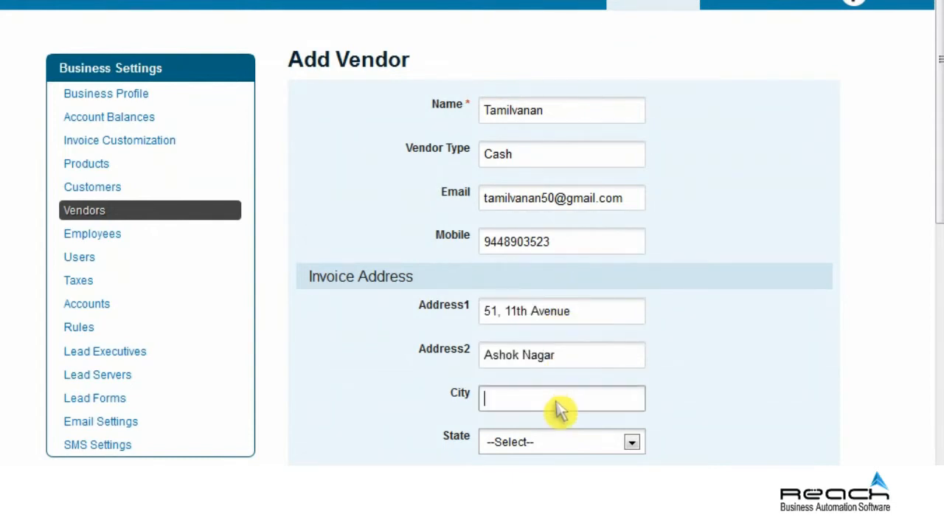
pyautogui.write('Chennai')
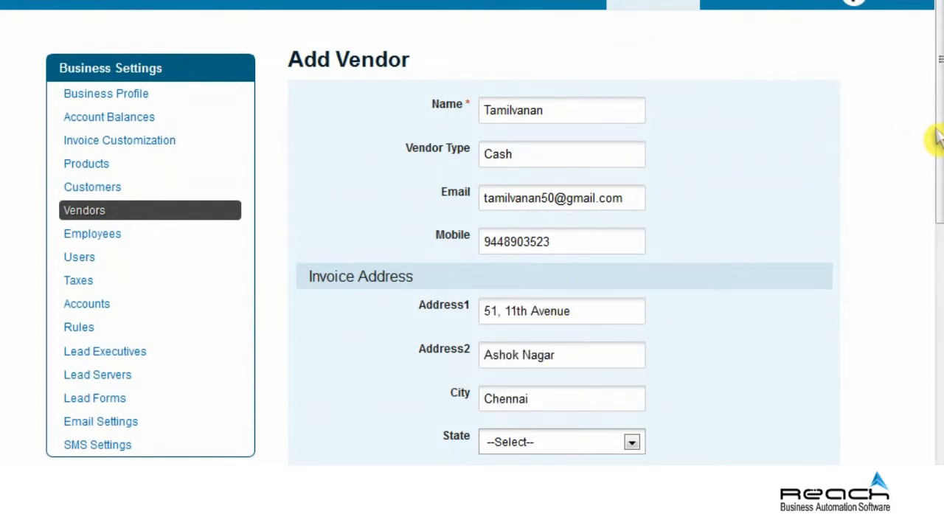
pyautogui.moveTo(933, 140); pyautogui.dragTo(880, 334)
pyautogui.click(632, 351)
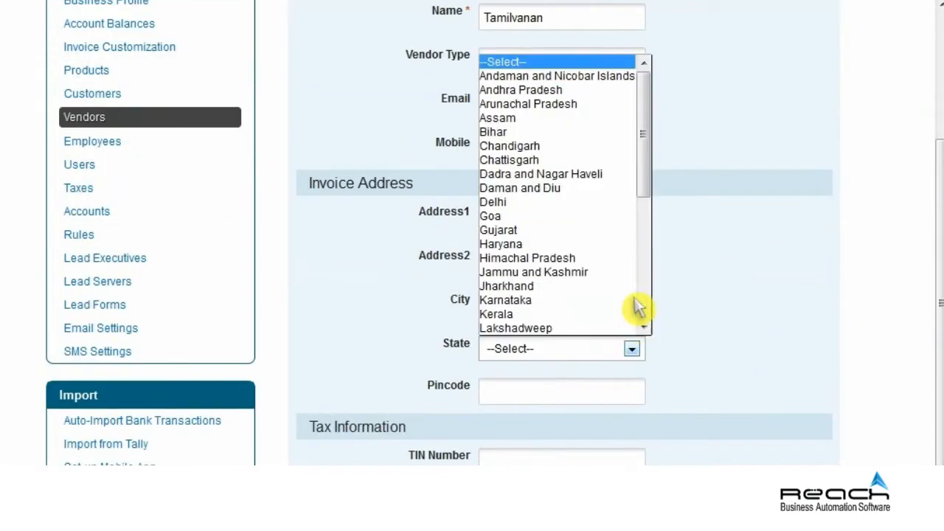
pyautogui.scroll(-5, 641, 256)
pyautogui.click(579, 271)
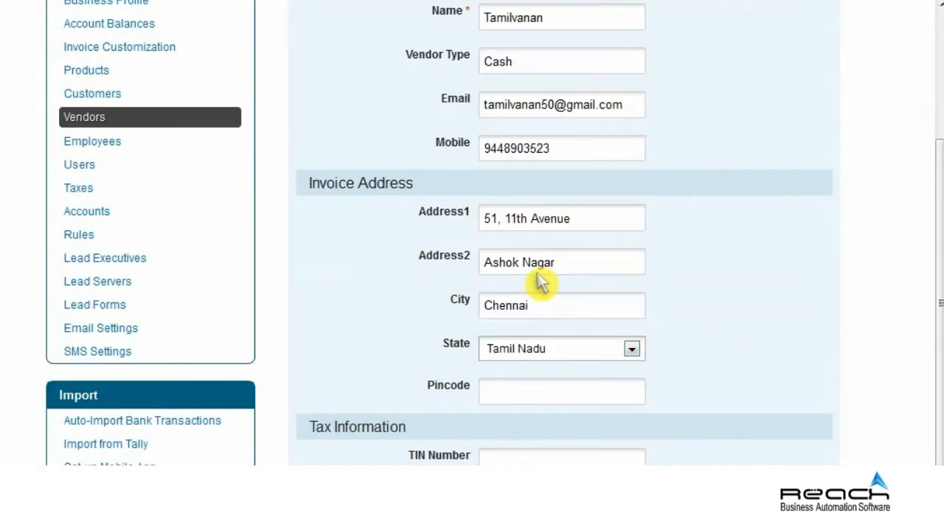
pyautogui.click(558, 398)
pyautogui.write('600082')
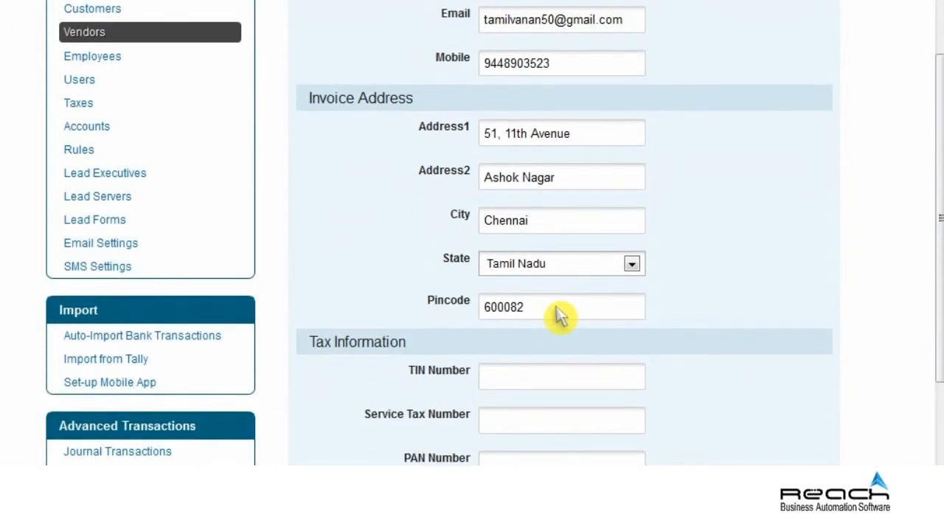
# Add the vendor's TIN, service tax and PAN numbers, 27000 opening balance, and save.
pyautogui.click(558, 377)
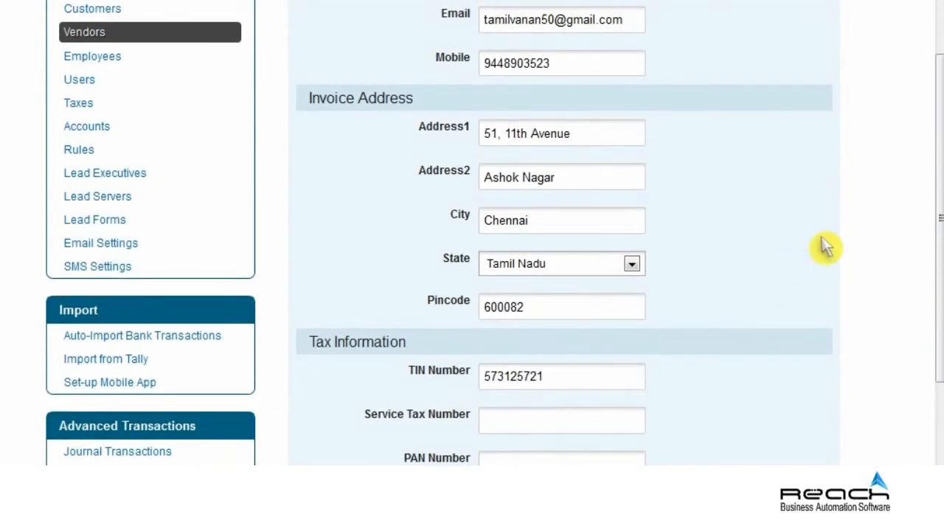
pyautogui.moveTo(936, 204); pyautogui.dragTo(937, 260)
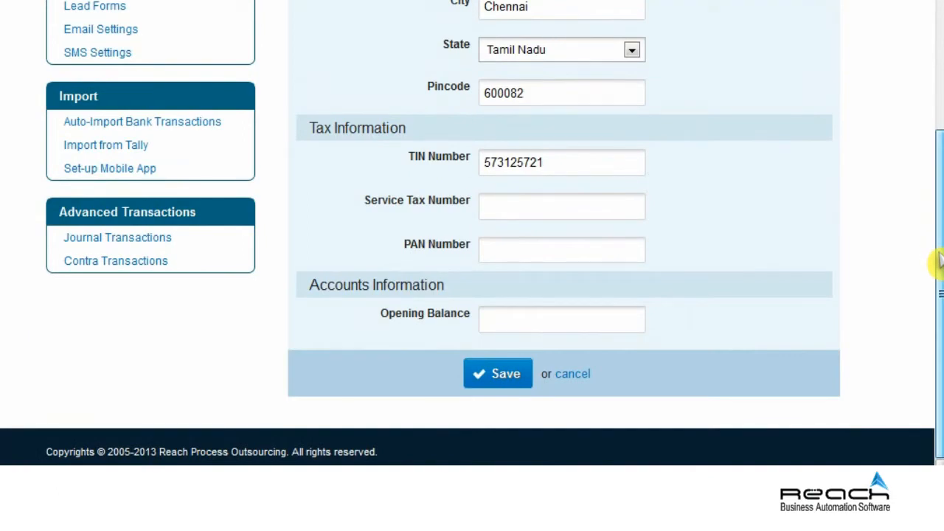
pyautogui.click(559, 216)
pyautogui.write('369')
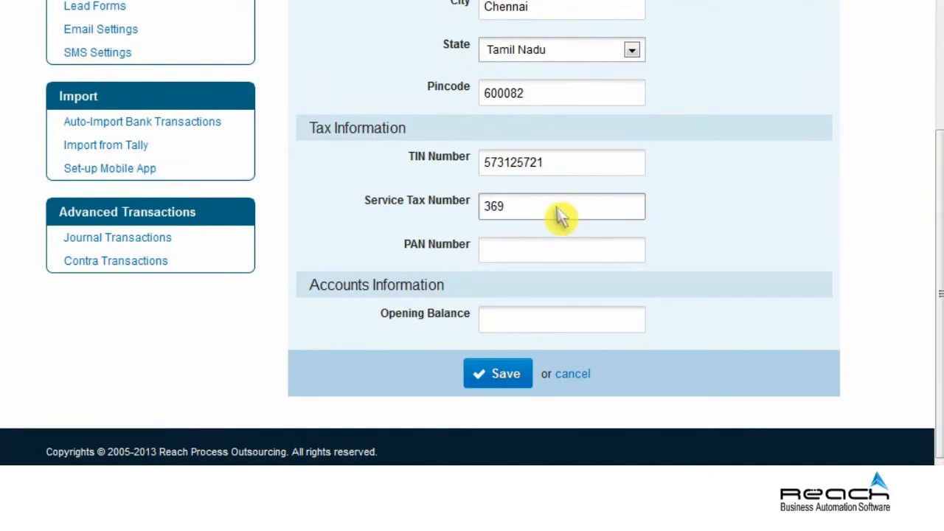
pyautogui.click(561, 254)
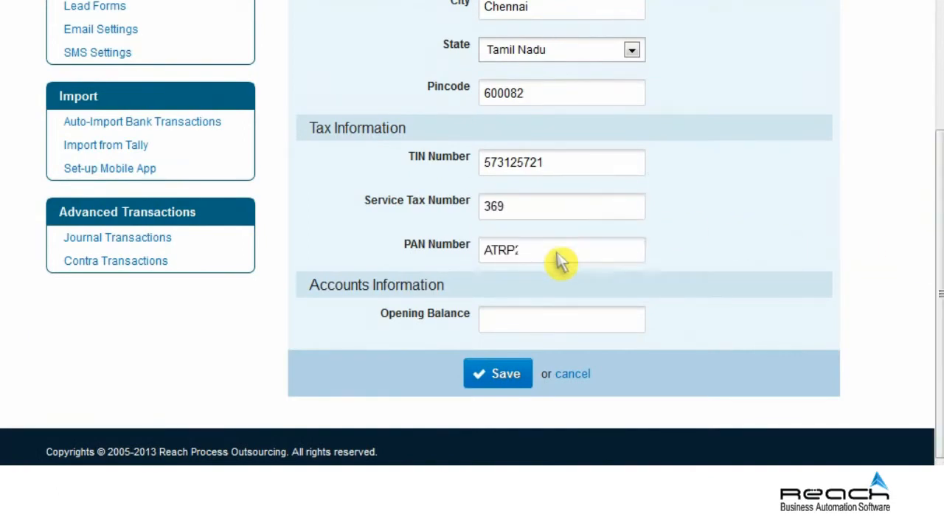
pyautogui.click(562, 328)
pyautogui.write('27000')
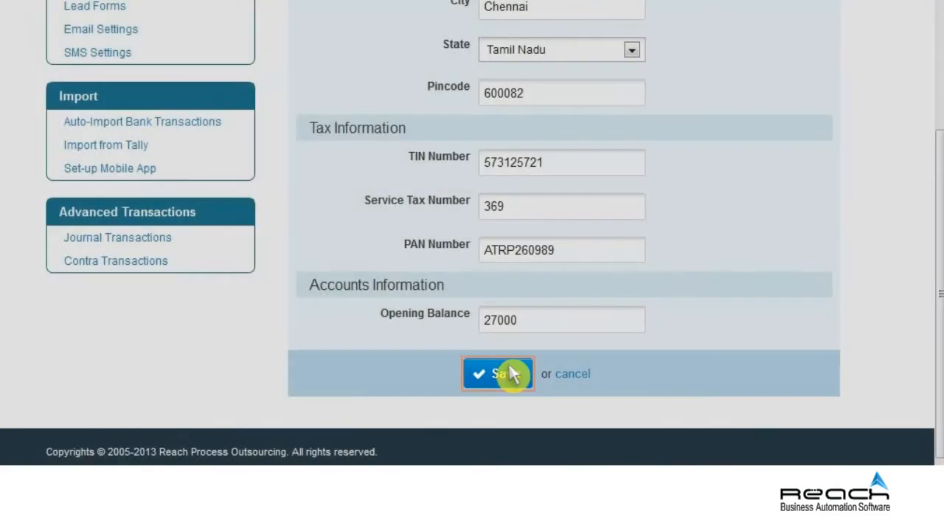
pyautogui.click(509, 374)
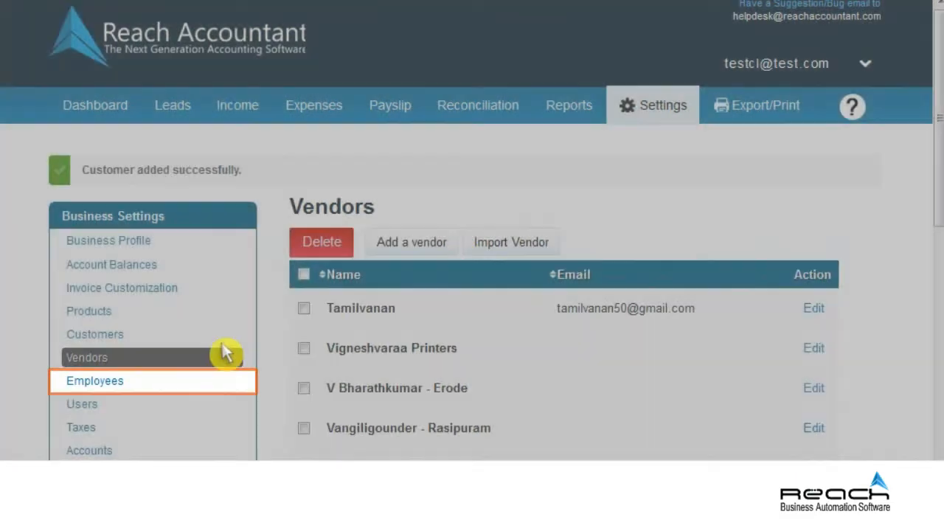
# Start a new employee with name, employee ID, e-mail address and mobile number.
pyautogui.click(140, 380)
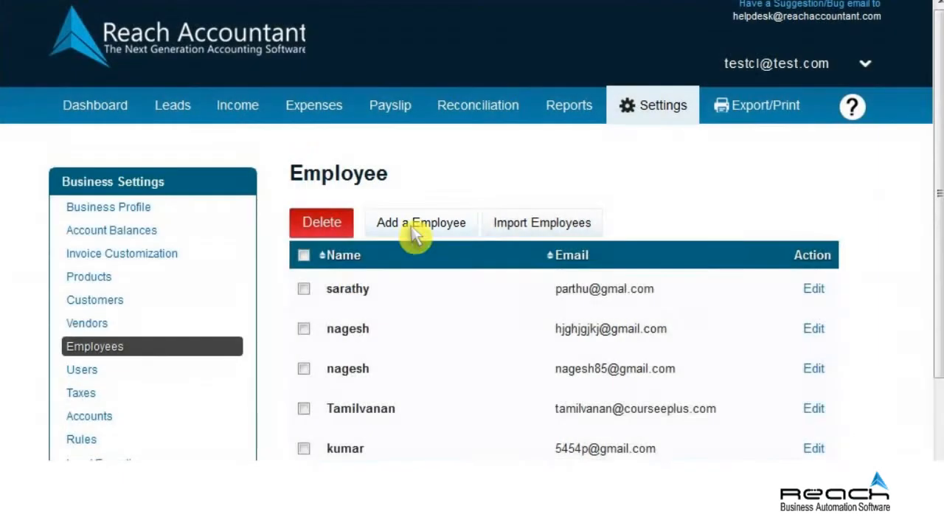
pyautogui.click(415, 231)
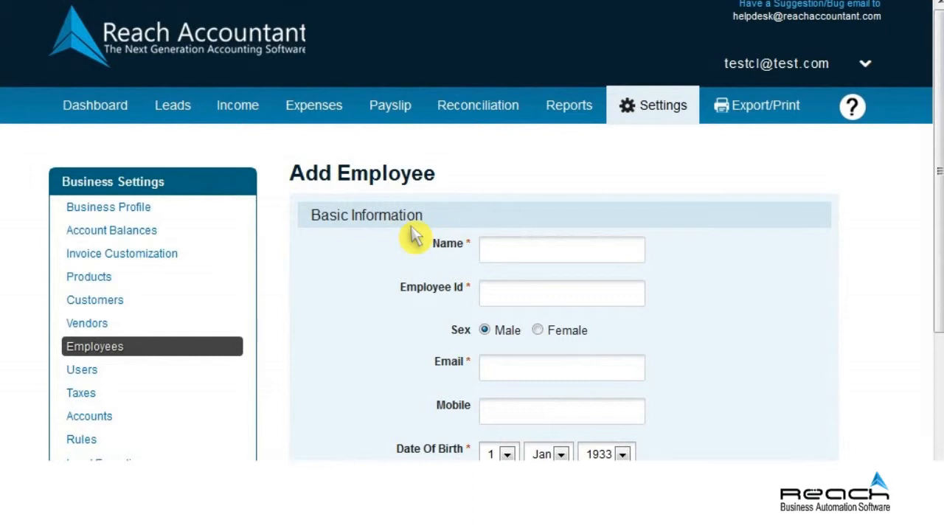
pyautogui.click(558, 257)
pyautogui.write('Kathir')
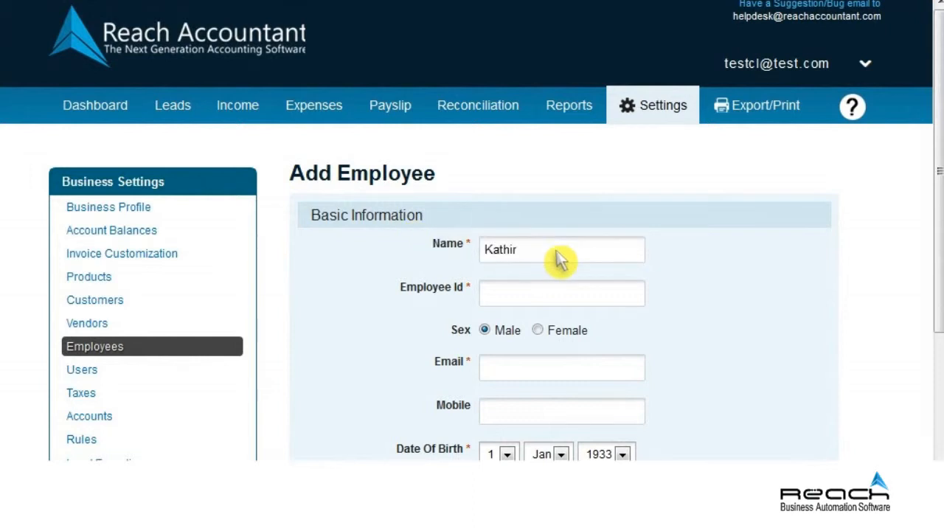
pyautogui.click(558, 294)
pyautogui.write('cpl01a')
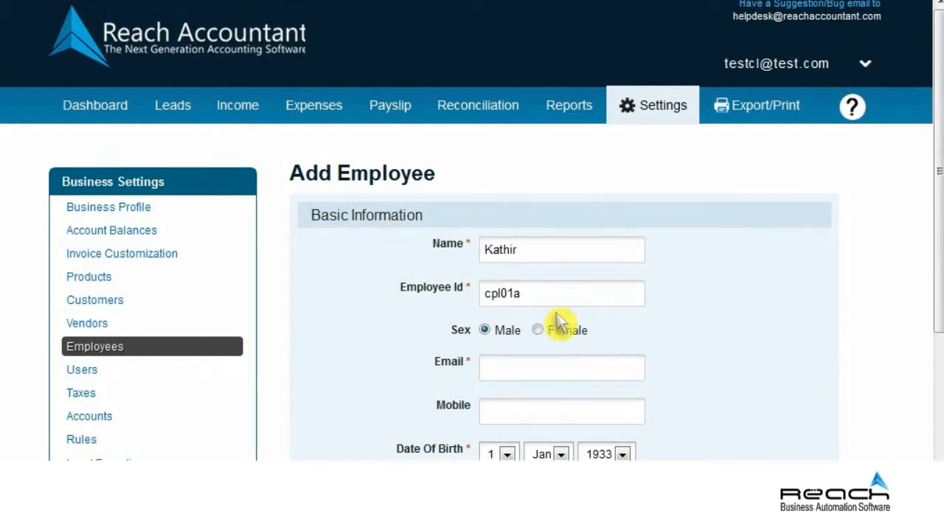
pyautogui.click(559, 374)
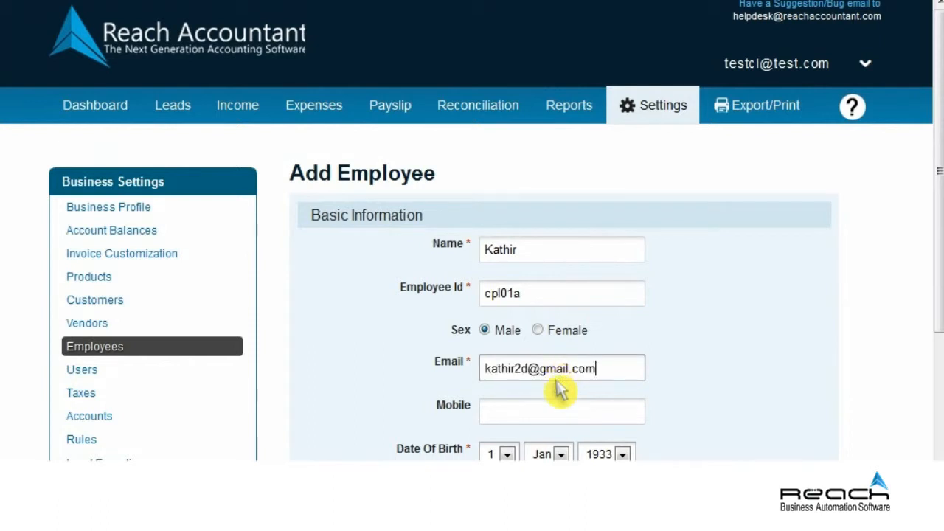
pyautogui.click(558, 420)
# Set the employee's date of birth to 17 Aug 1987.
pyautogui.scroll(-2, 558, 413)
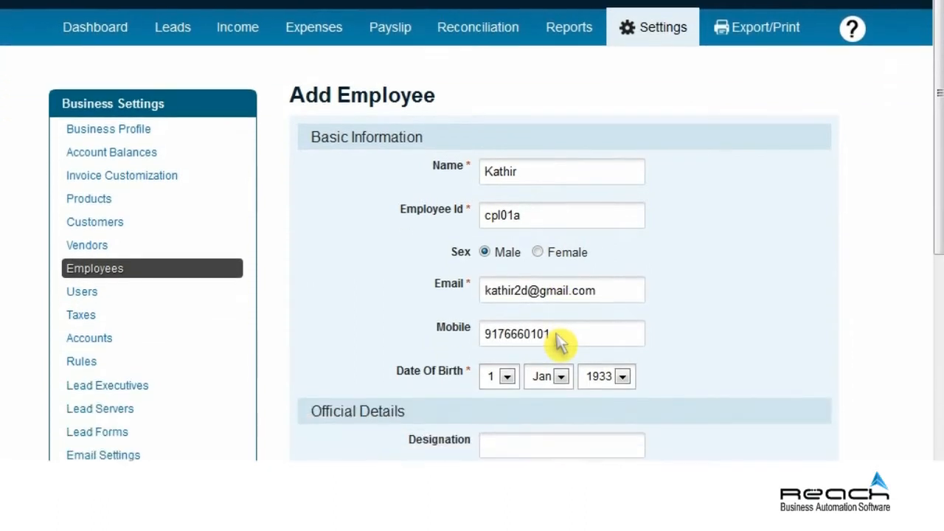
pyautogui.click(507, 337)
pyautogui.click(500, 273)
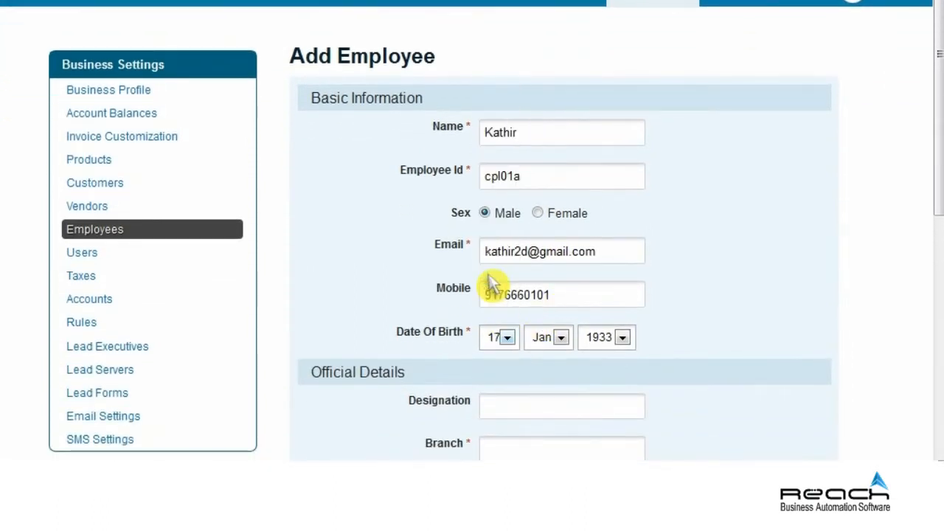
pyautogui.click(552, 337)
pyautogui.click(547, 255)
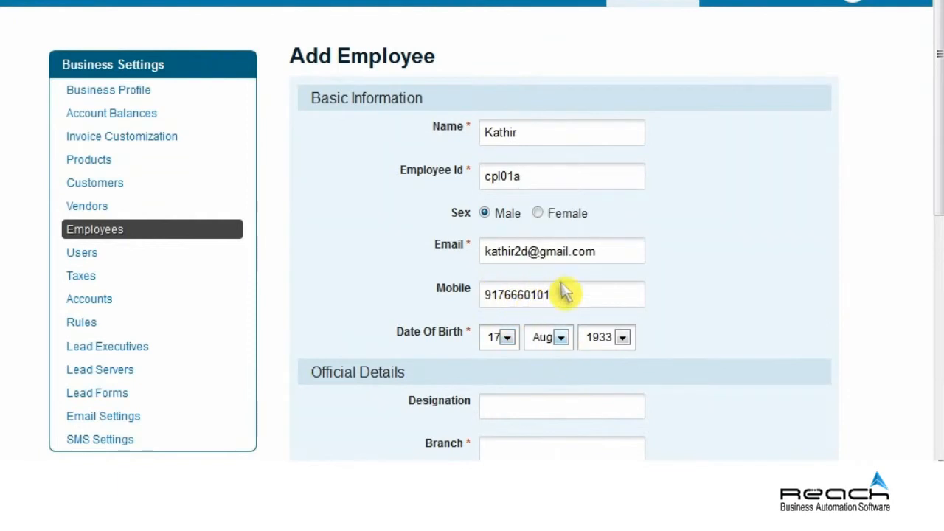
pyautogui.click(623, 338)
pyautogui.click(594, 274)
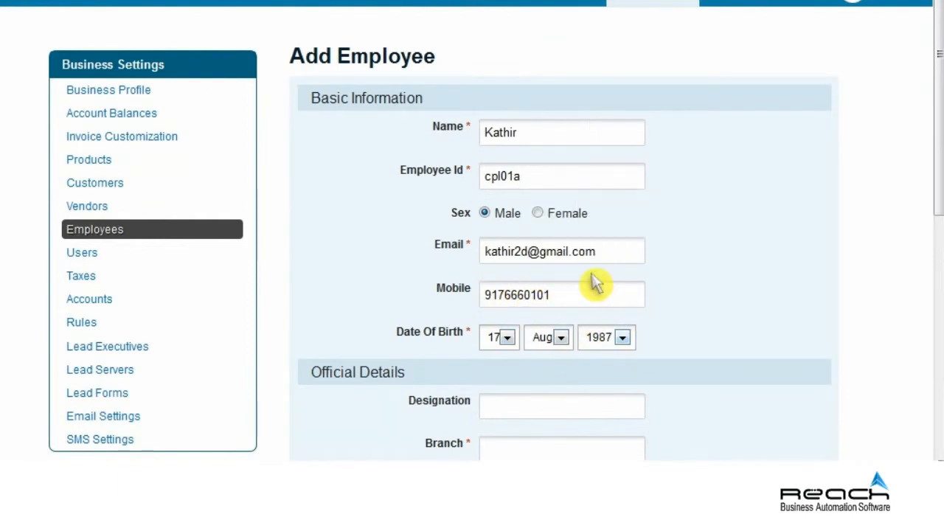
# Enter designation Project Lead, branch Chennai and the employee's PAN number.
pyautogui.moveTo(937, 74); pyautogui.dragTo(937, 148)
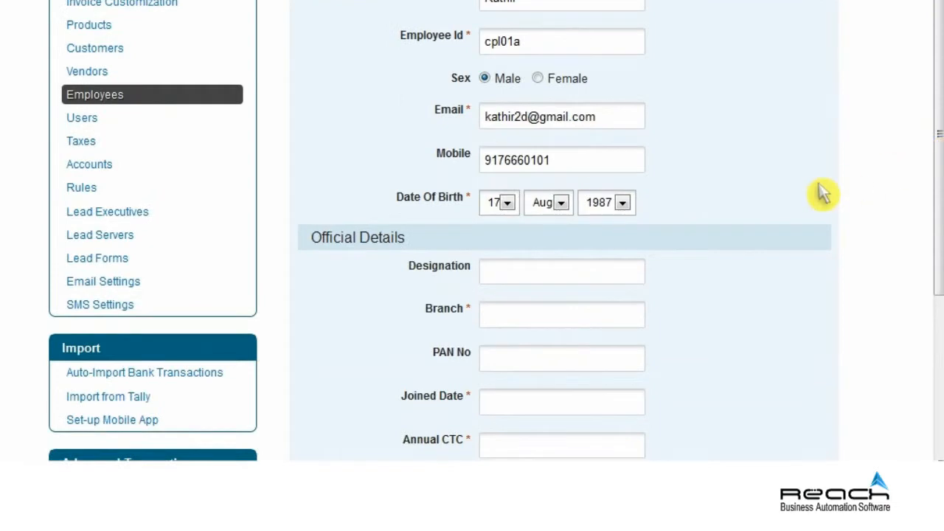
pyautogui.click(561, 282)
pyautogui.write('Project Lead')
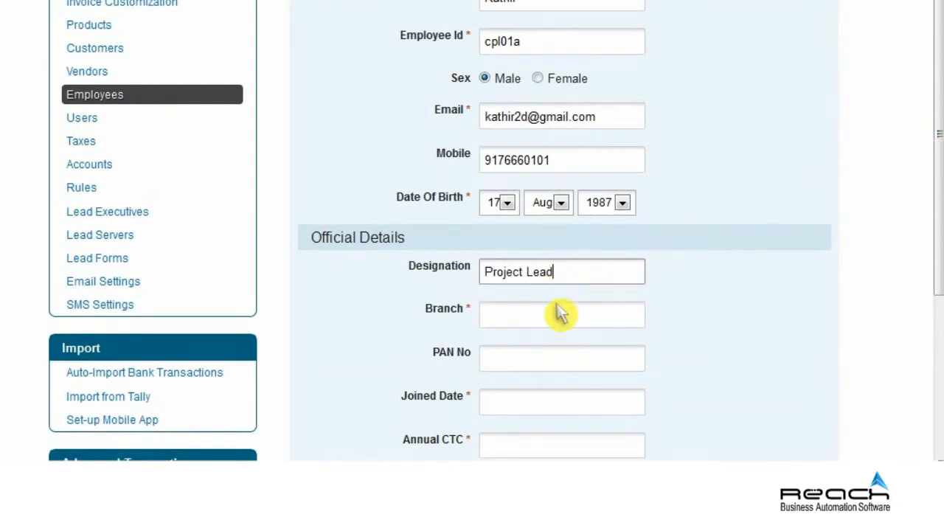
pyautogui.click(560, 325)
pyautogui.write('Chennai')
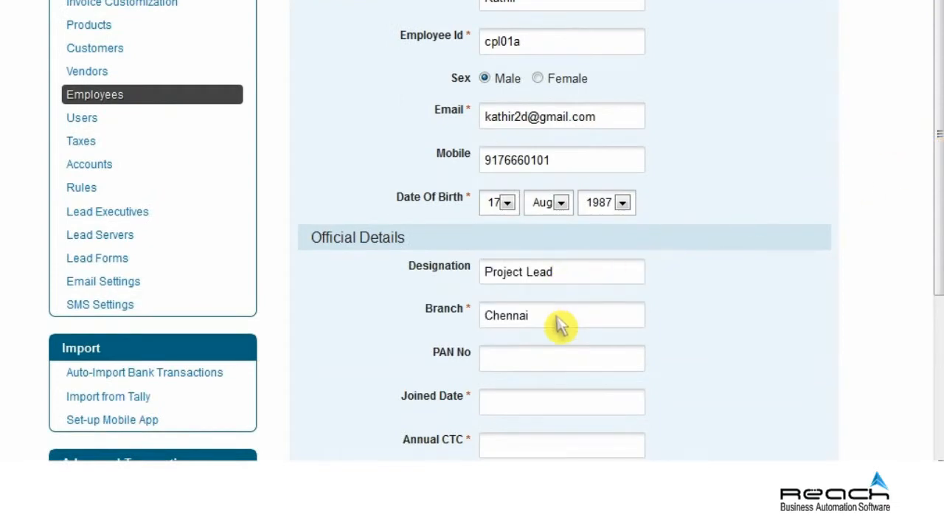
pyautogui.click(560, 365)
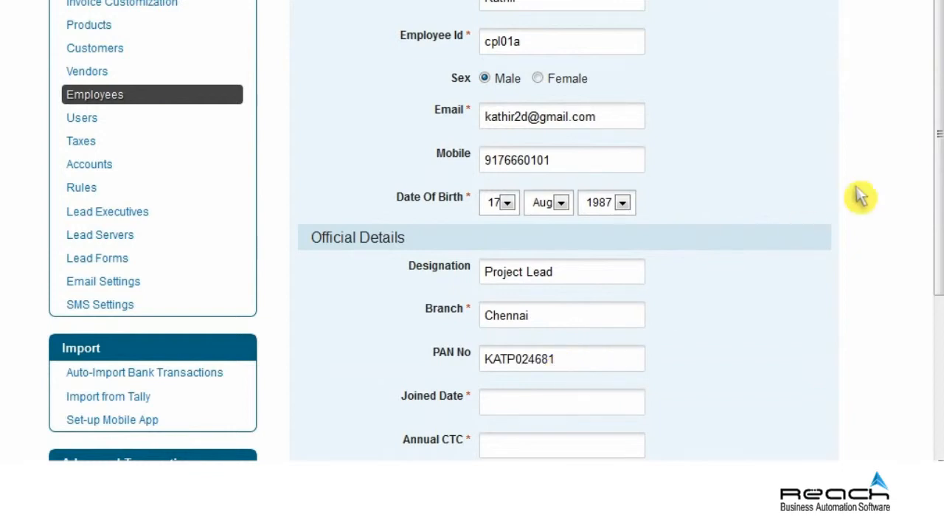
pyautogui.moveTo(937, 177); pyautogui.dragTo(940, 278)
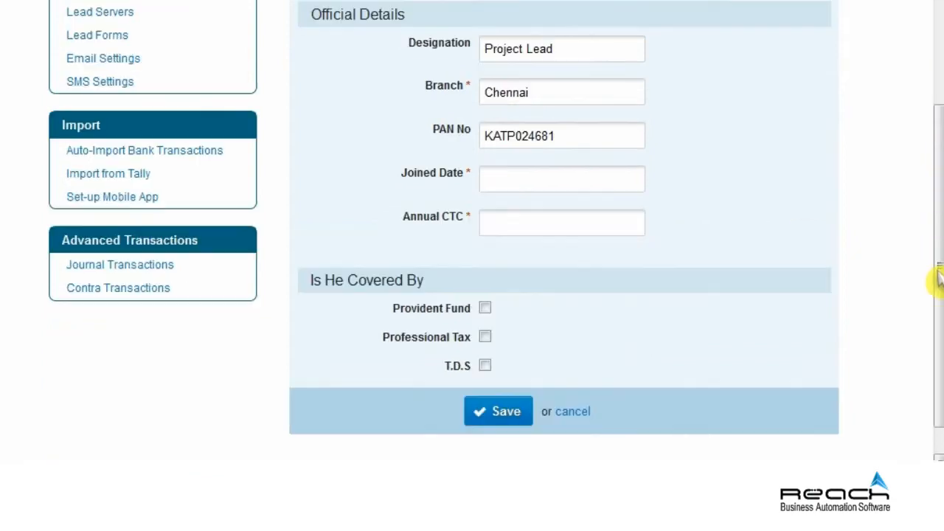
# Set the employee's joined date to 03/02/2013 and annual CTC to 400000.
pyautogui.click(561, 184)
pyautogui.click(572, 210)
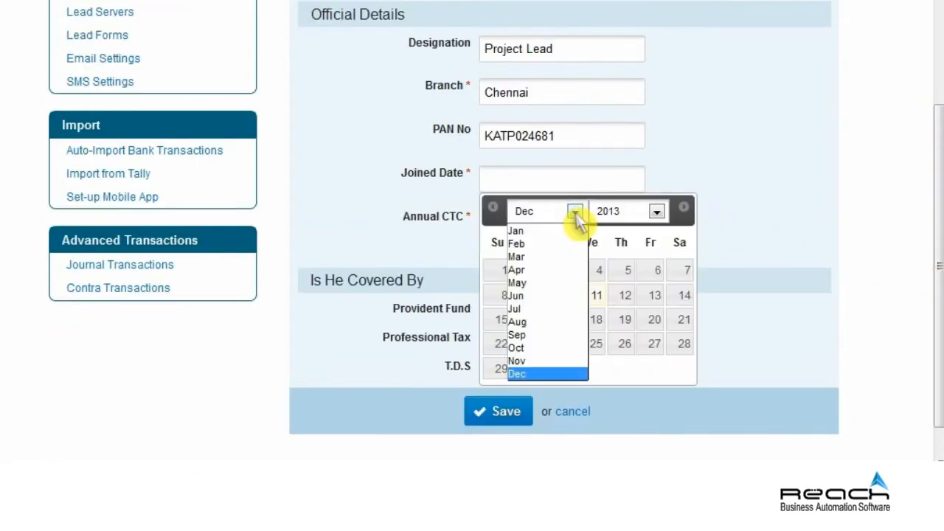
pyautogui.click(524, 249)
pyautogui.click(503, 295)
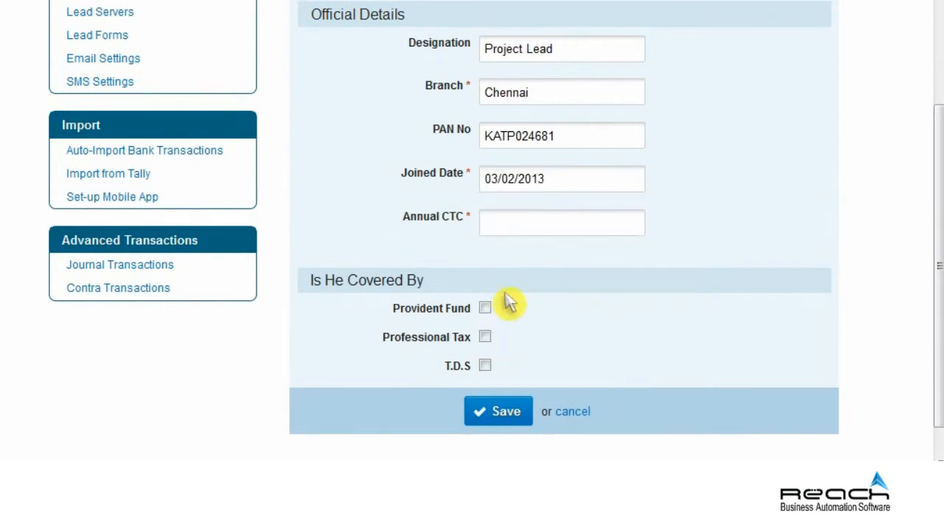
pyautogui.click(557, 230)
pyautogui.write('400000')
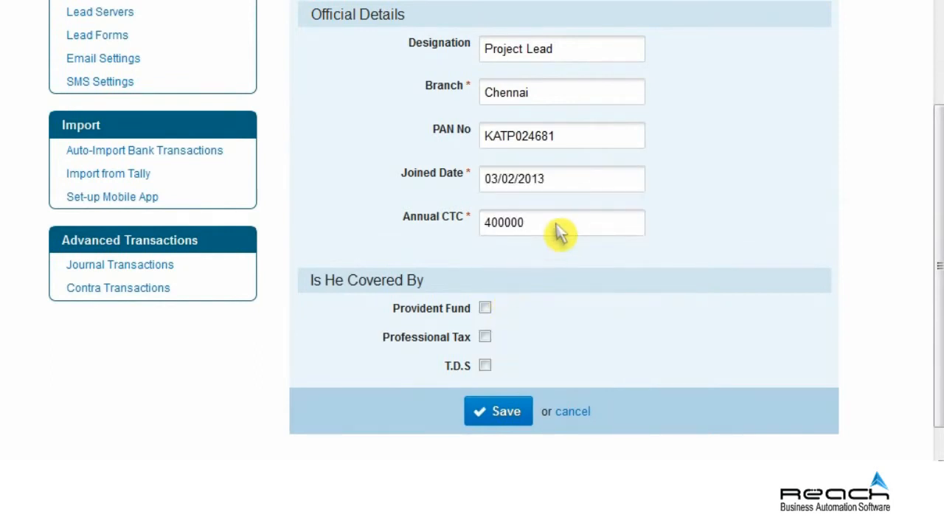
# Tick Provident Fund, Professional Tax and T.D.S, enter rent 37000, and save the employee.
pyautogui.click(485, 308)
pyautogui.click(485, 337)
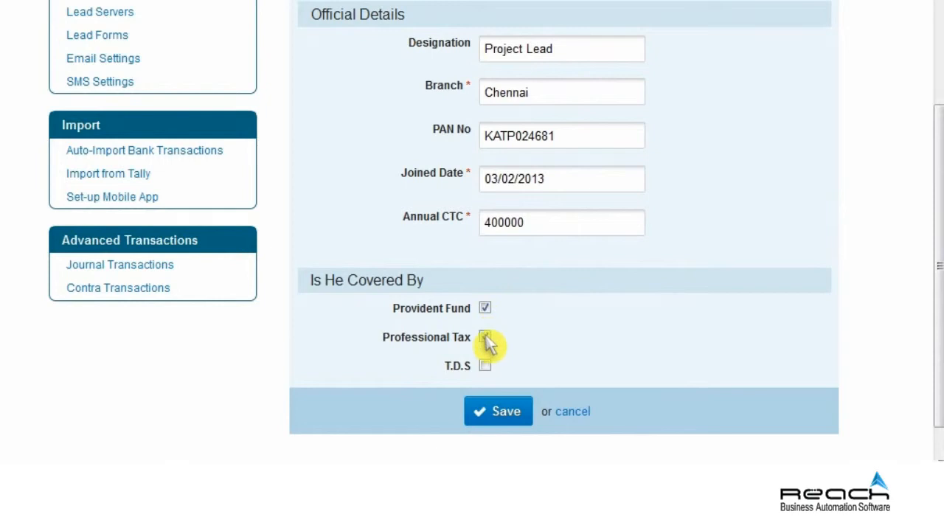
pyautogui.click(485, 366)
pyautogui.click(557, 403)
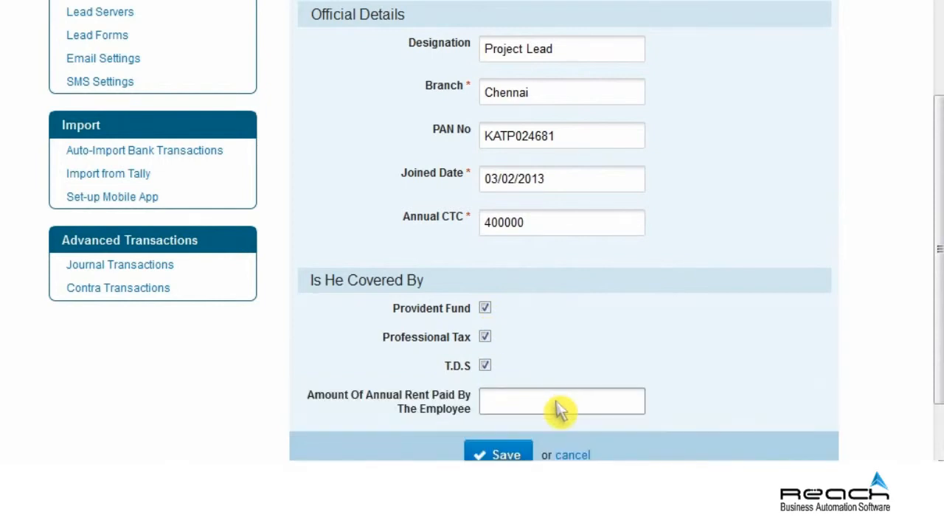
pyautogui.write('37000')
pyautogui.click(513, 451)
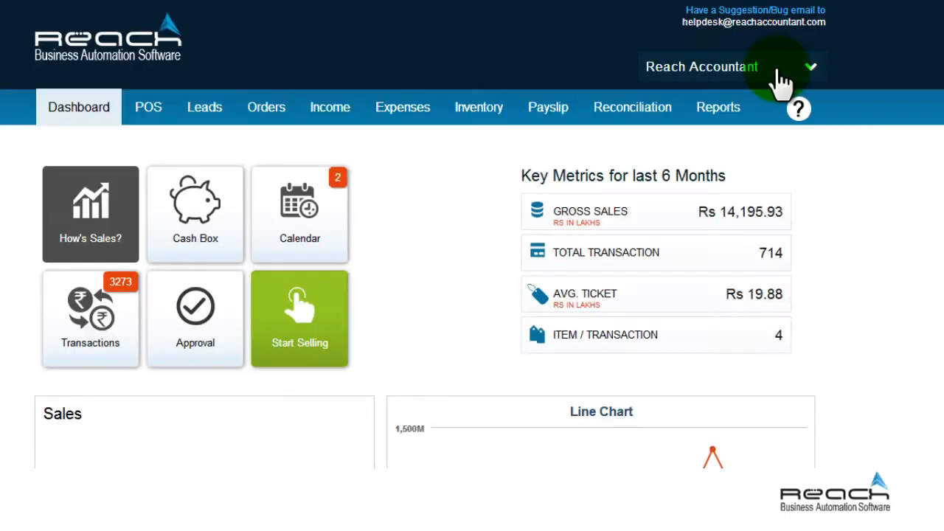
# Go to Business settings' Branches list and start a new branch.
pyautogui.click(778, 68)
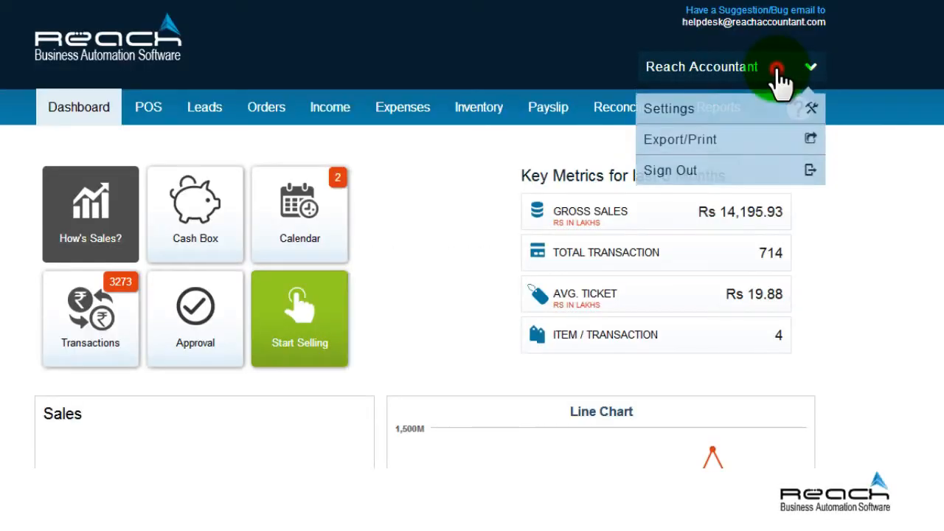
pyautogui.click(672, 114)
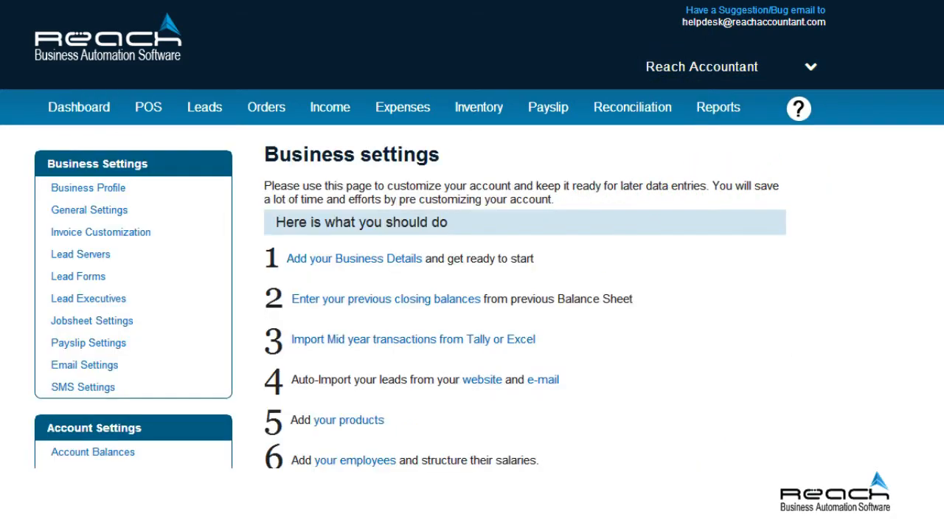
pyautogui.scroll(-5, 472, 266)
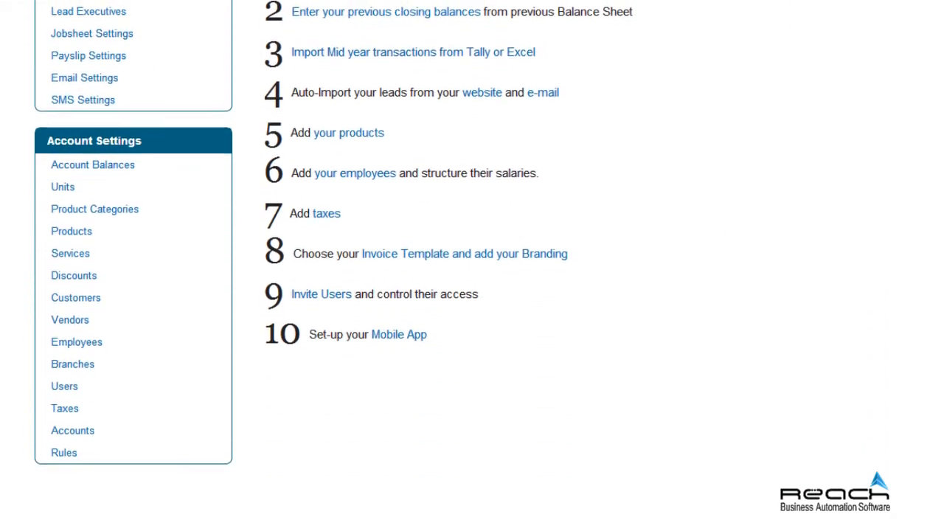
pyautogui.scroll(-1, 243, 401)
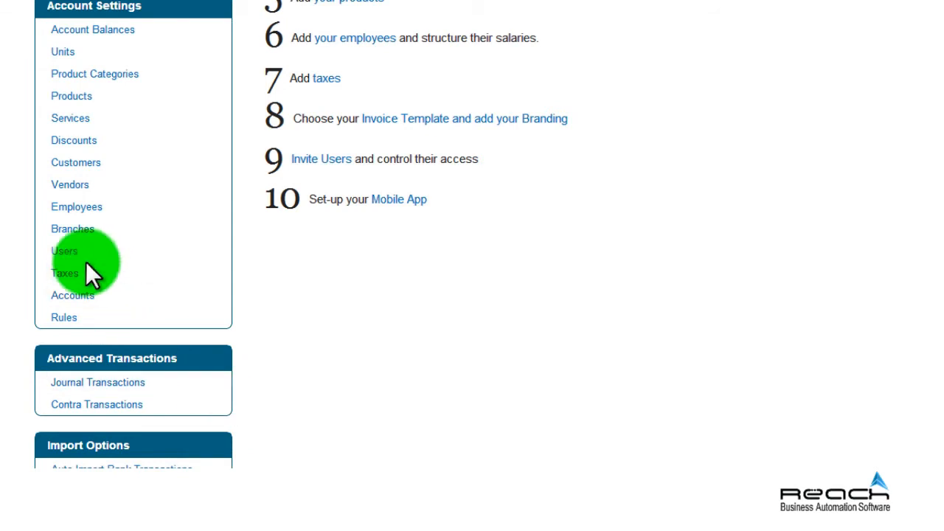
pyautogui.click(74, 229)
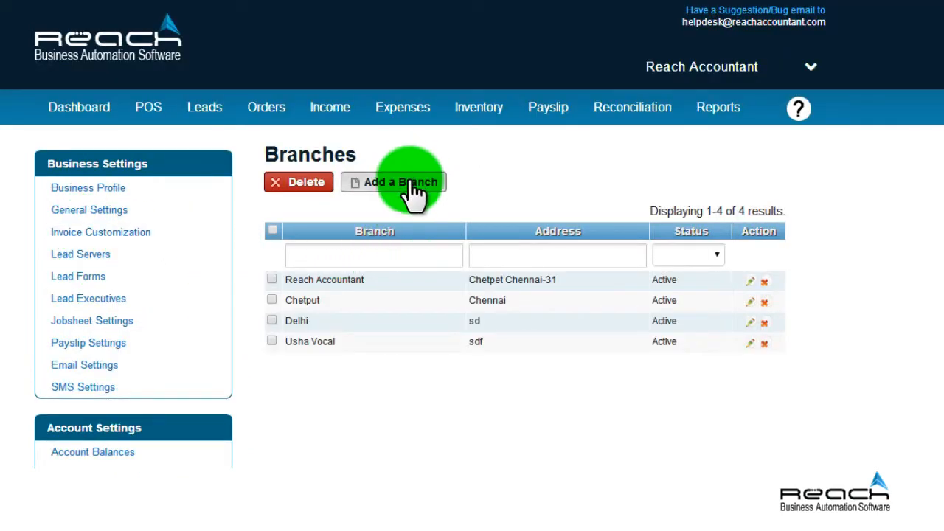
pyautogui.click(411, 184)
pyautogui.scroll(-1, 427, 118)
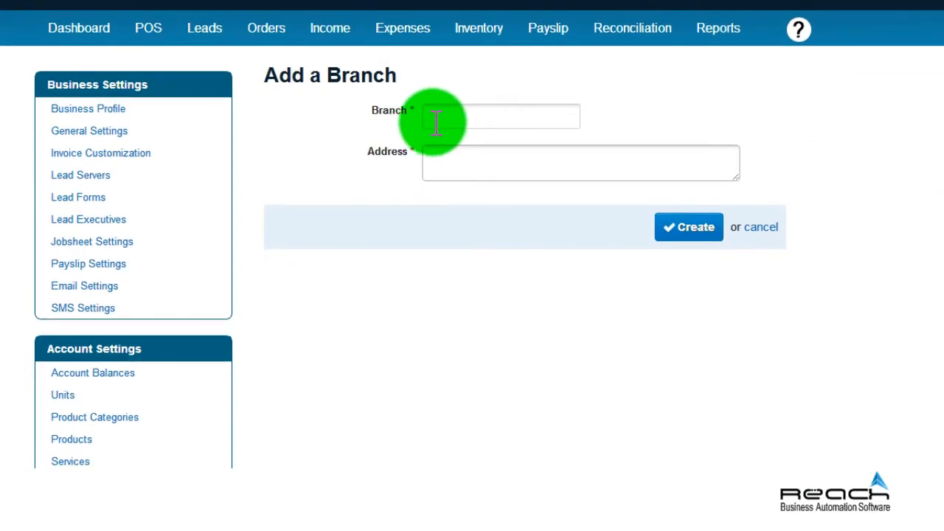
# Create branch Mangal Junction at 100200, Test Street, Nagar, Main road, Pincode.
pyautogui.click(434, 121)
pyautogui.write('Mangal Junction')
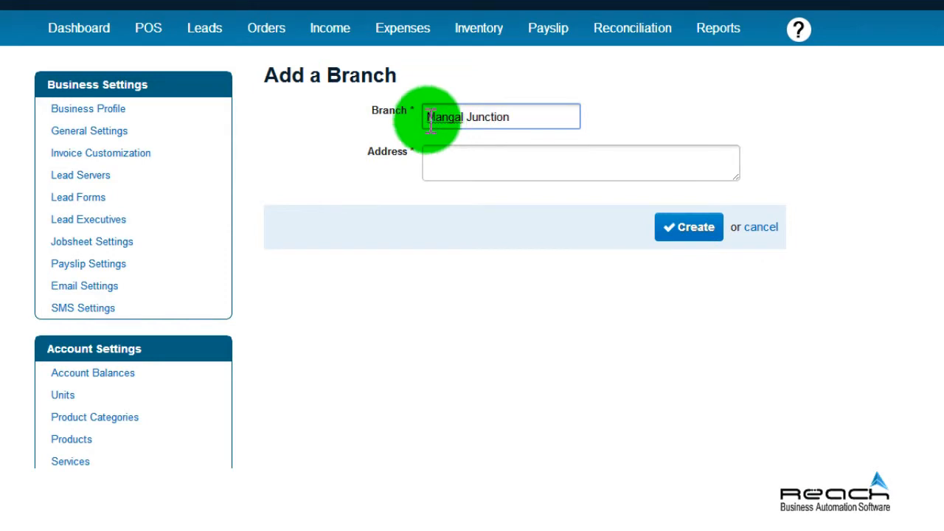
pyautogui.click(462, 155)
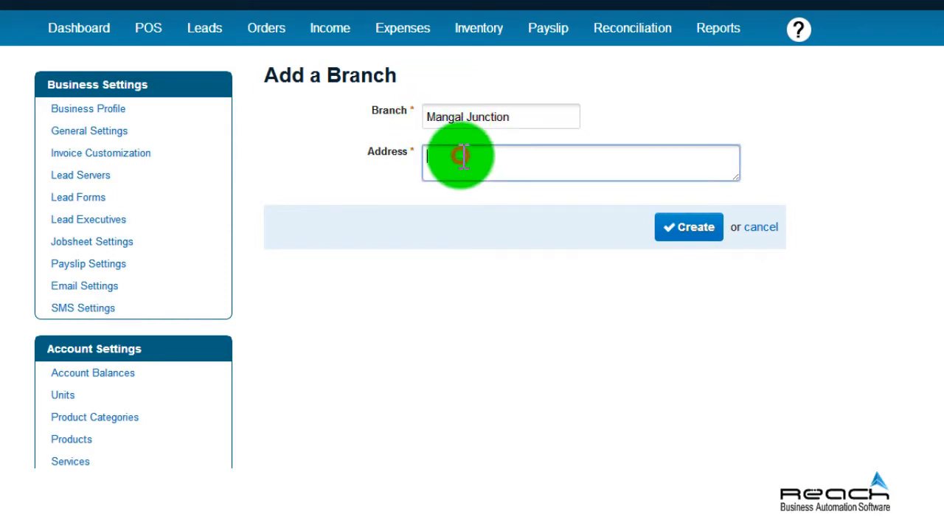
pyautogui.write('100200, Test Street, Nagar')
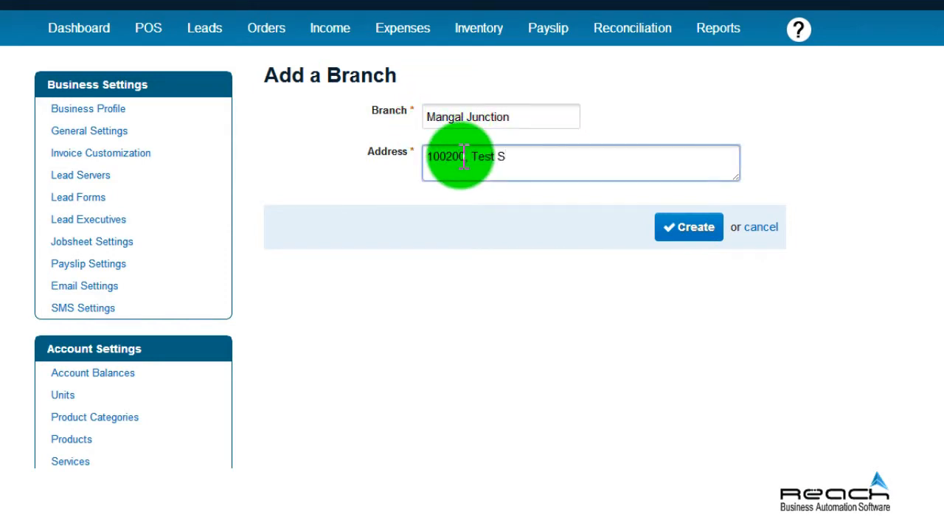
pyautogui.write('ain road, Pincode')
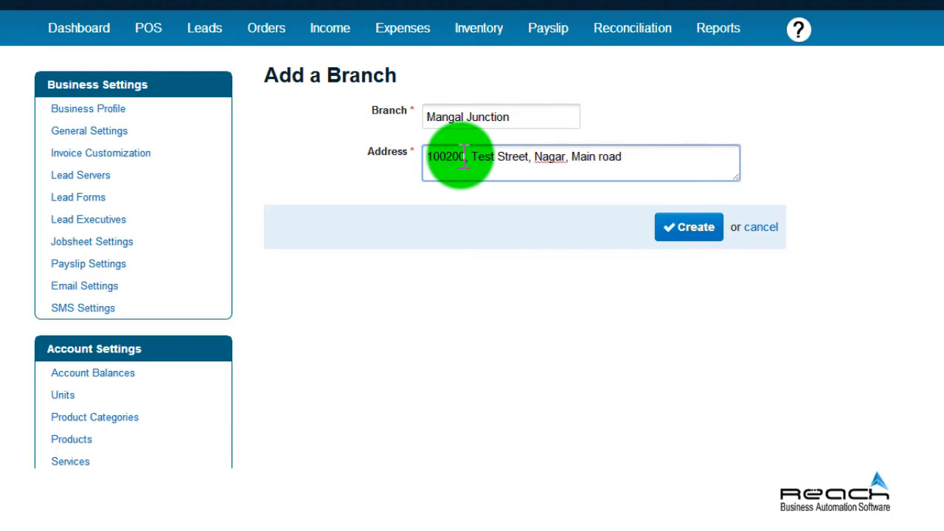
pyautogui.click(692, 226)
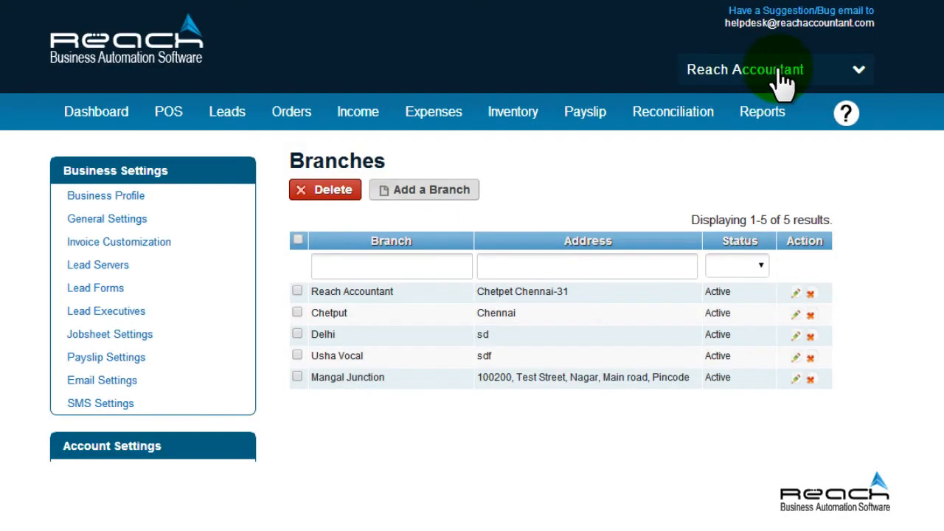
# Open Settings from the account menu and go to Users under Account Settings.
pyautogui.click(778, 69)
pyautogui.click(778, 73)
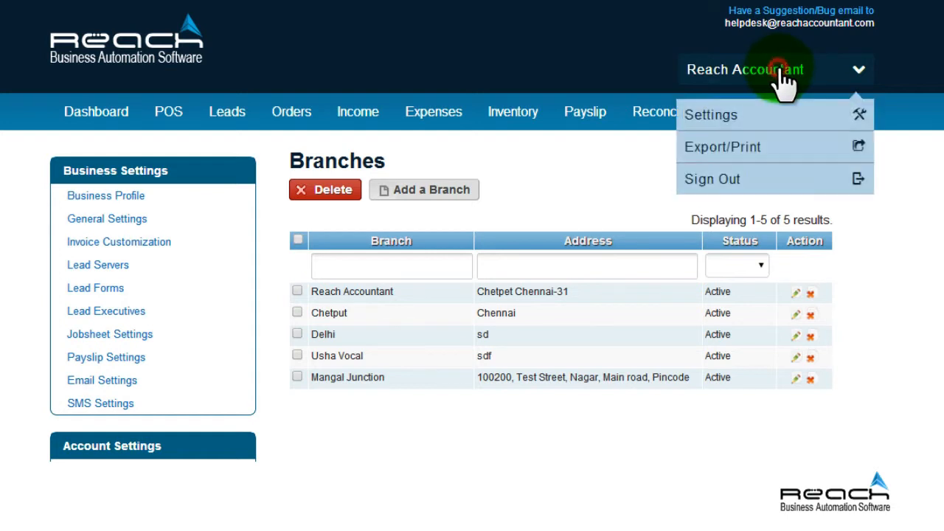
pyautogui.click(747, 129)
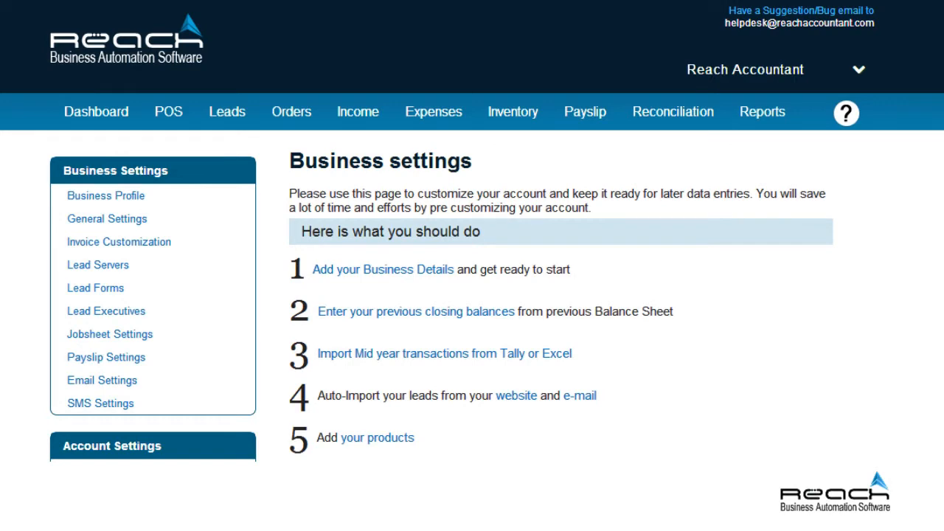
pyautogui.scroll(-1, 471, 231)
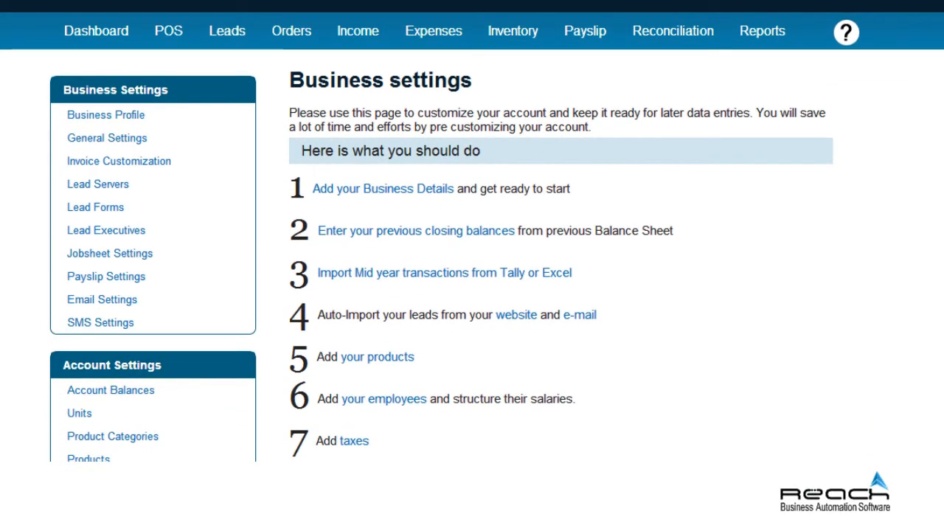
pyautogui.scroll(-3, 472, 231)
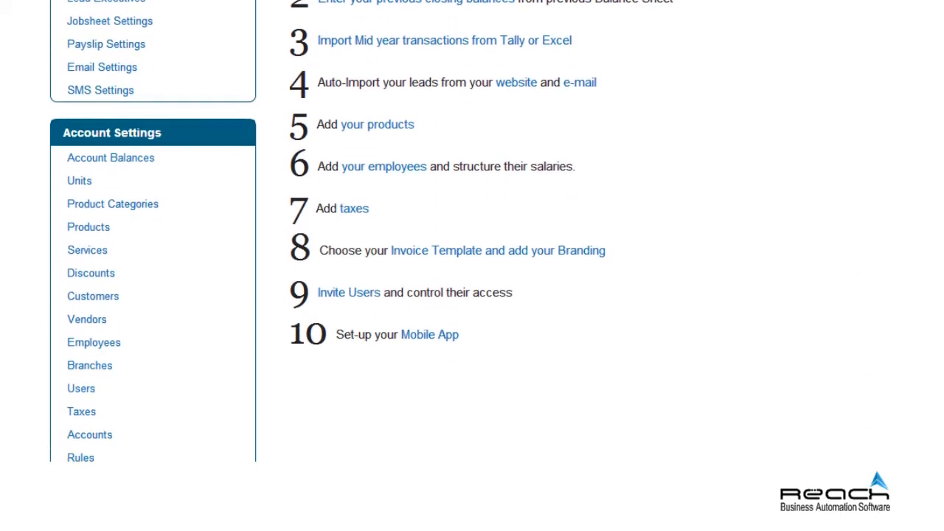
pyautogui.scroll(-1, 471, 231)
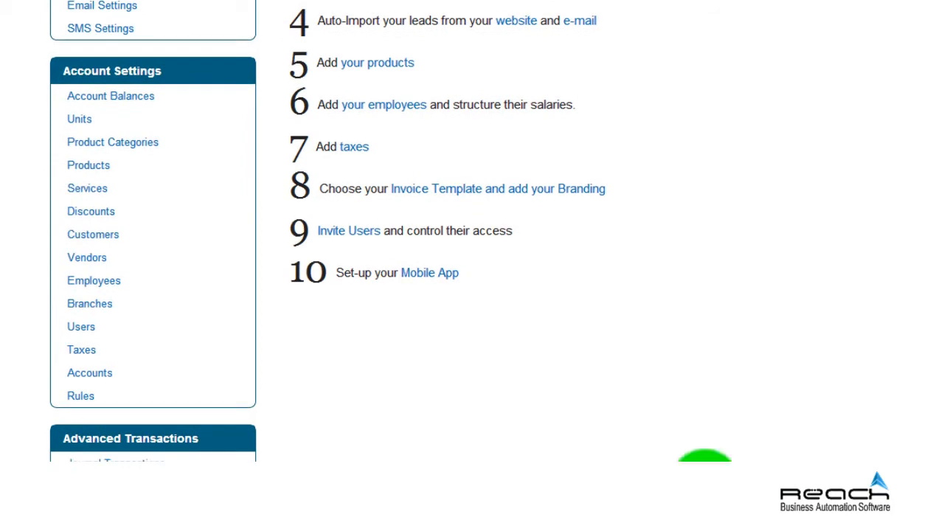
pyautogui.click(81, 328)
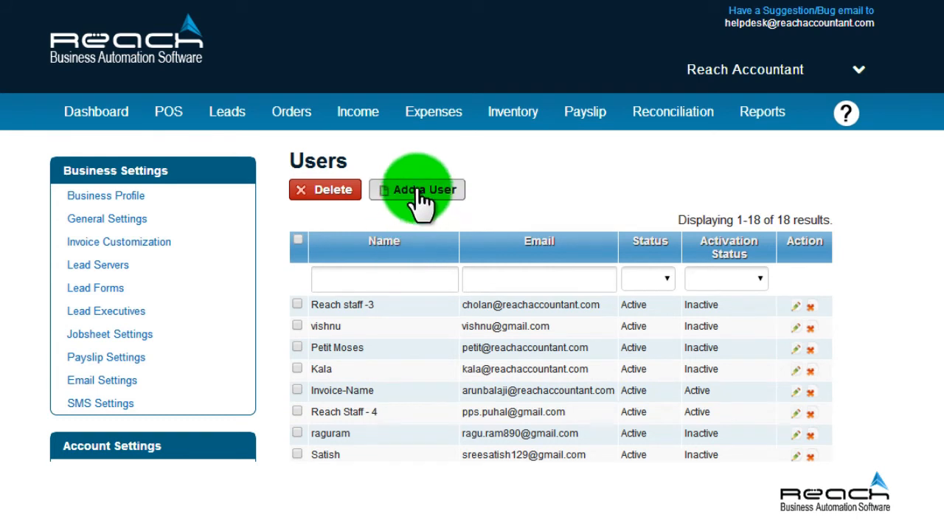
# Start a new user with full Reports permissions, leaving leads, invoices, expenses and payroll unchecked.
pyautogui.click(417, 189)
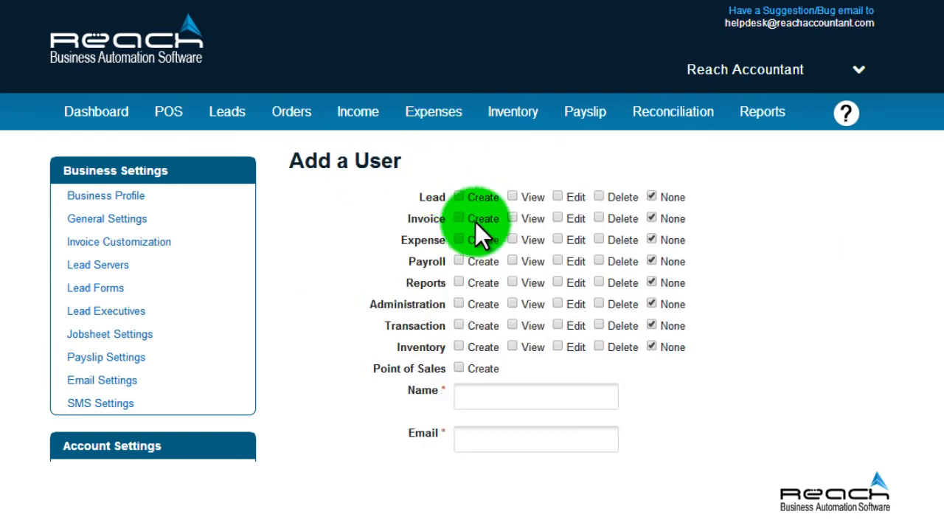
pyautogui.scroll(-2, 922, 320)
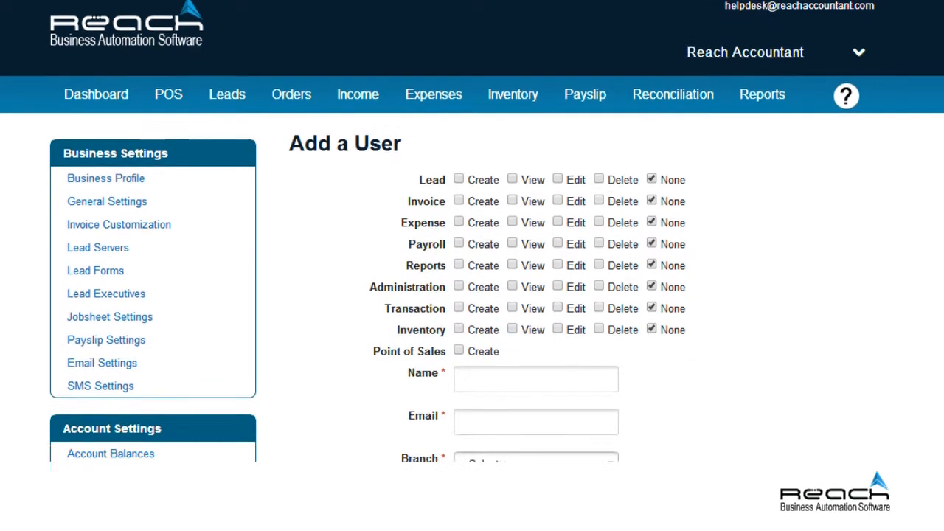
pyautogui.scroll(-5, 472, 258)
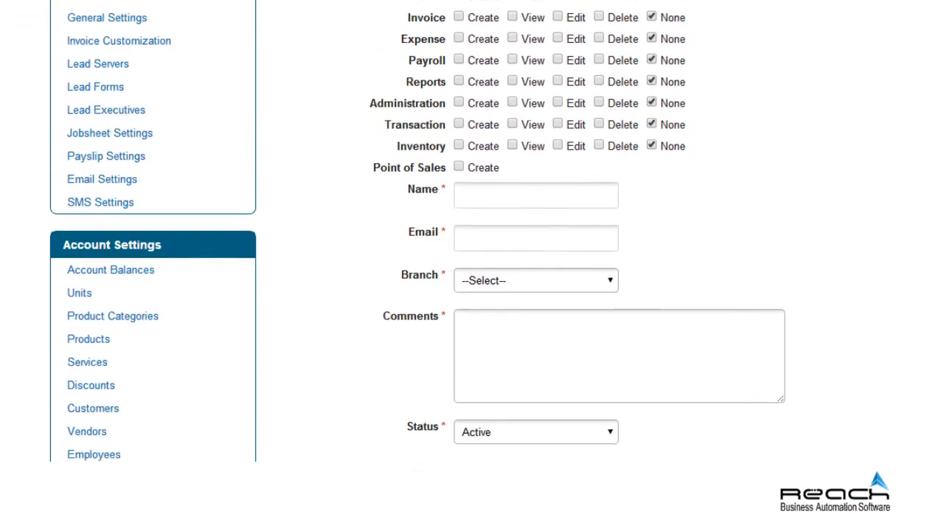
pyautogui.scroll(3, 472, 231)
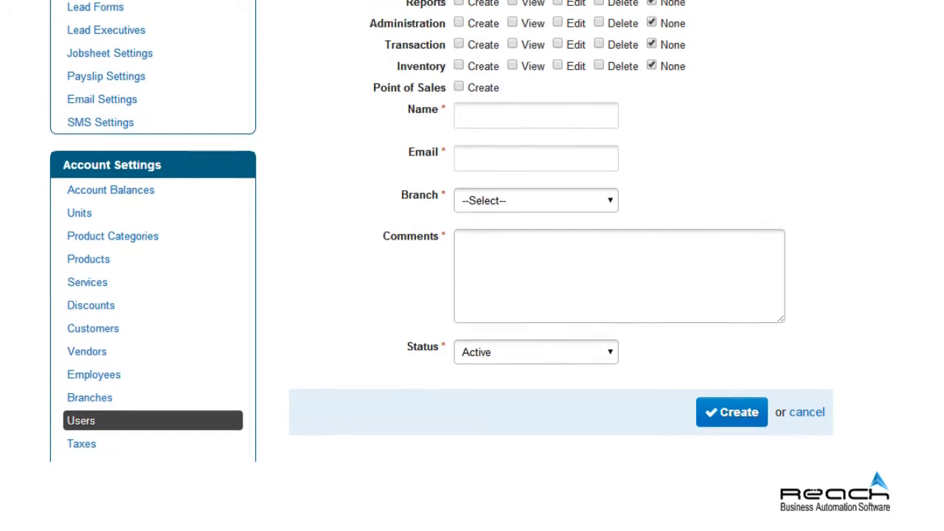
pyautogui.scroll(3, 471, 258)
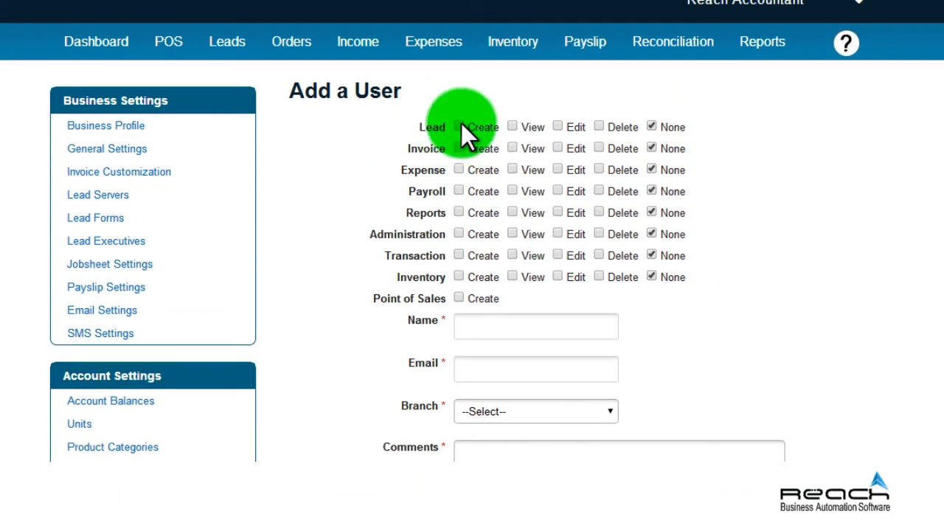
pyautogui.click(460, 126)
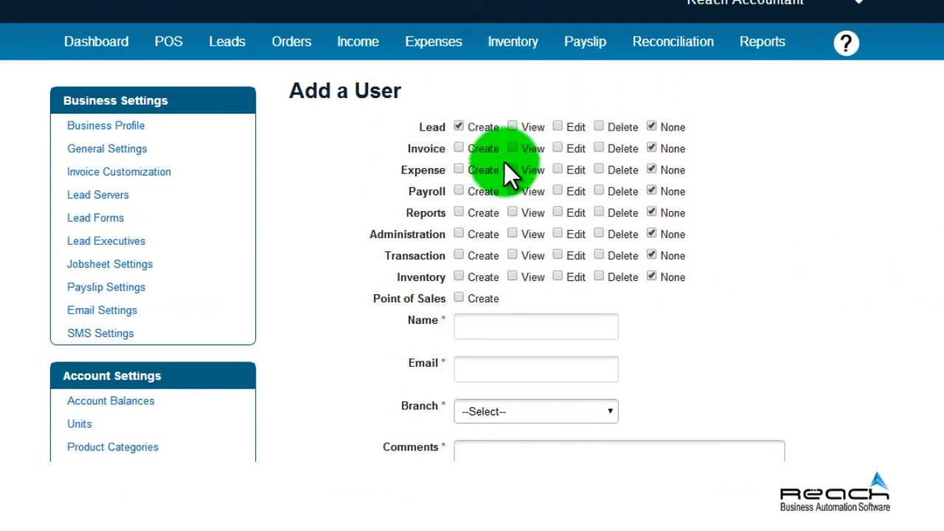
pyautogui.click(460, 169)
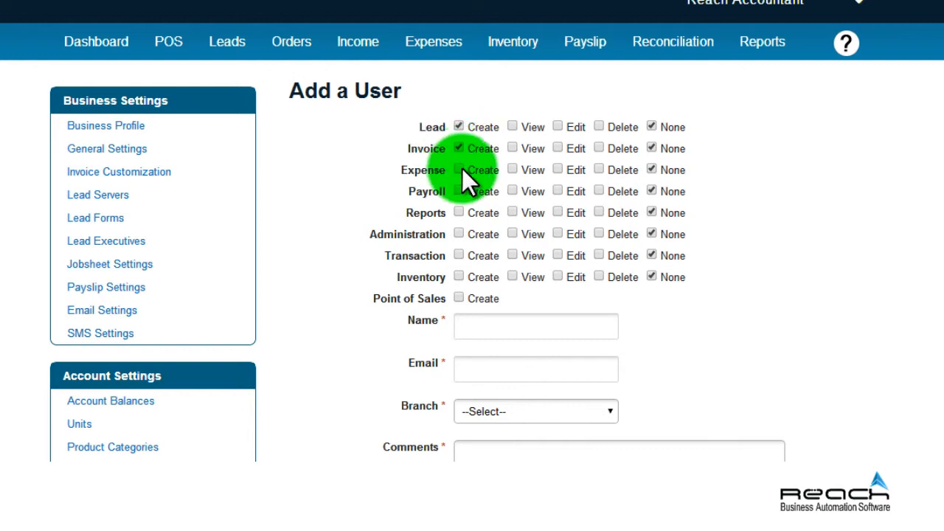
pyautogui.click(459, 191)
pyautogui.click(459, 170)
pyautogui.click(458, 148)
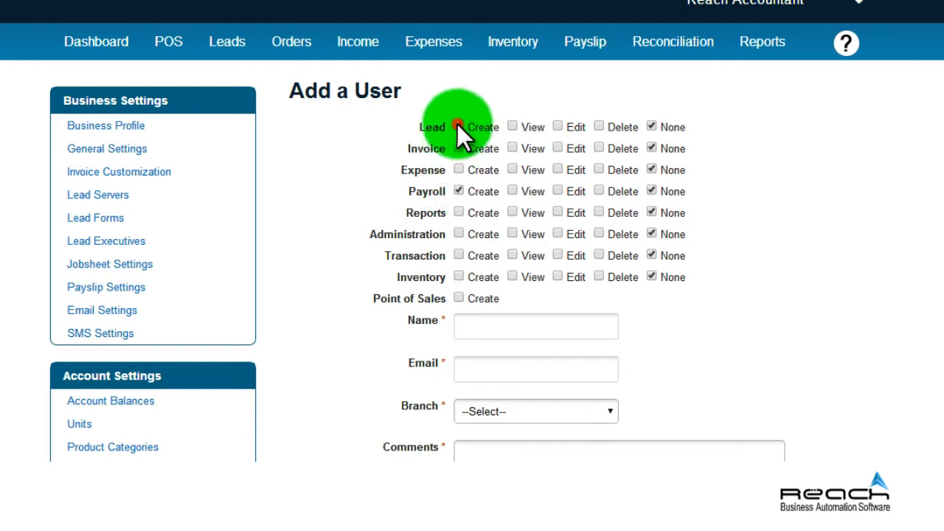
pyautogui.click(458, 127)
pyautogui.click(458, 212)
pyautogui.click(457, 190)
pyautogui.click(513, 211)
pyautogui.click(558, 212)
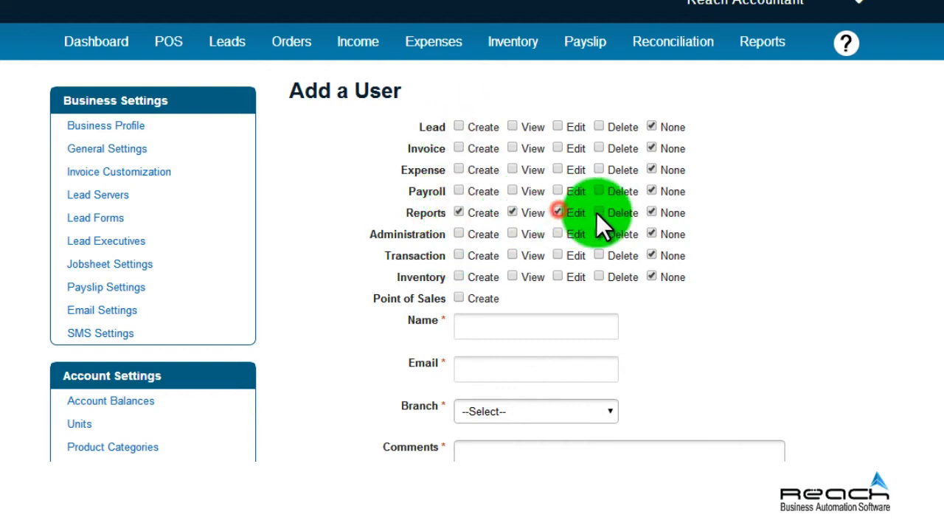
pyautogui.click(599, 212)
pyautogui.click(652, 212)
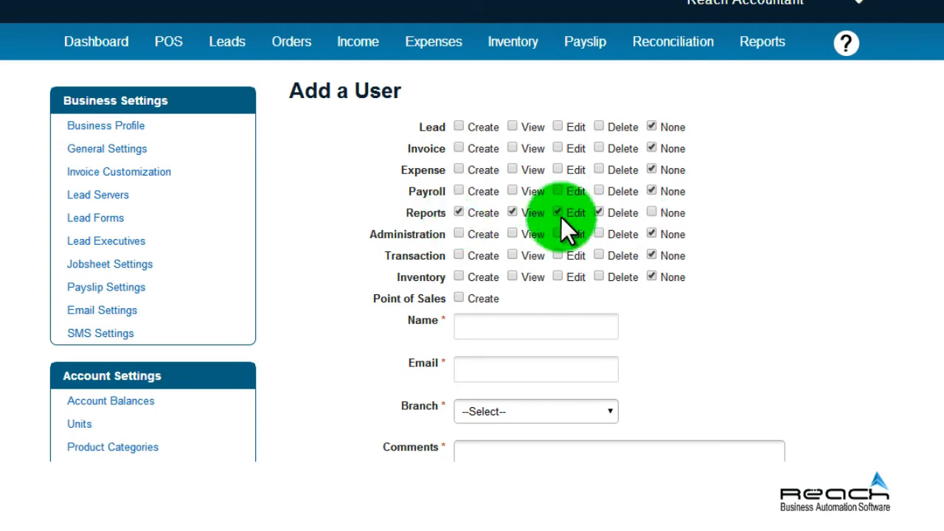
# Give the user full Inventory create, view, edit and delete rights plus Point of Sales access.
pyautogui.click(459, 276)
pyautogui.click(512, 277)
pyautogui.click(558, 277)
pyautogui.click(600, 277)
pyautogui.click(649, 276)
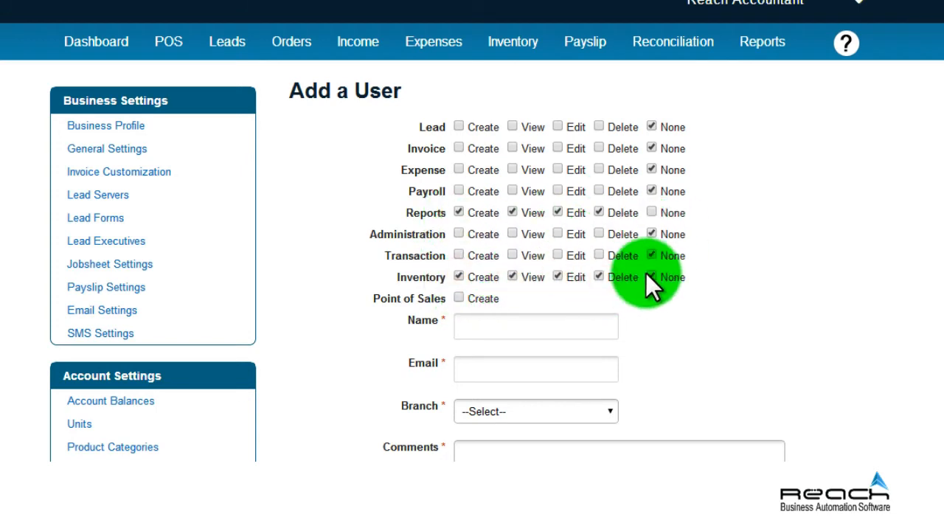
pyautogui.click(458, 297)
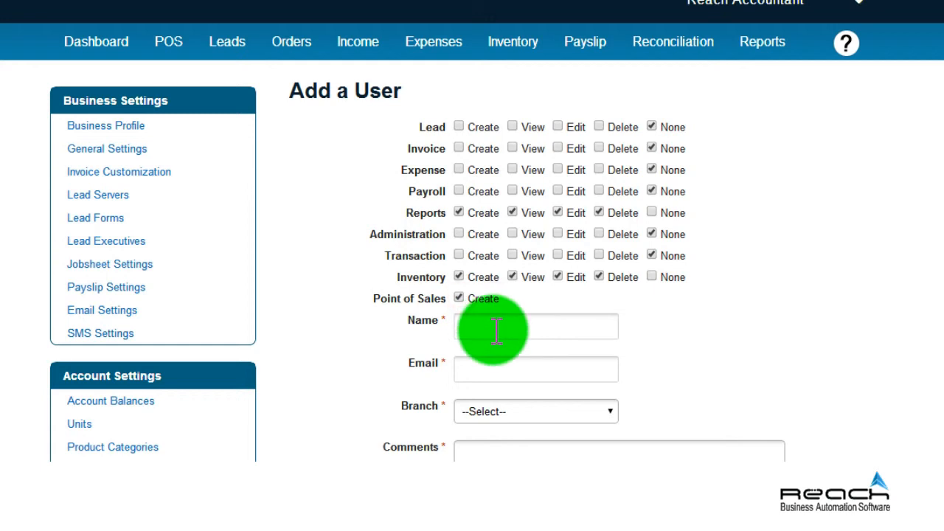
# Enter the new user's name and e-mail address.
pyautogui.click(495, 328)
pyautogui.write('Kumaraguru')
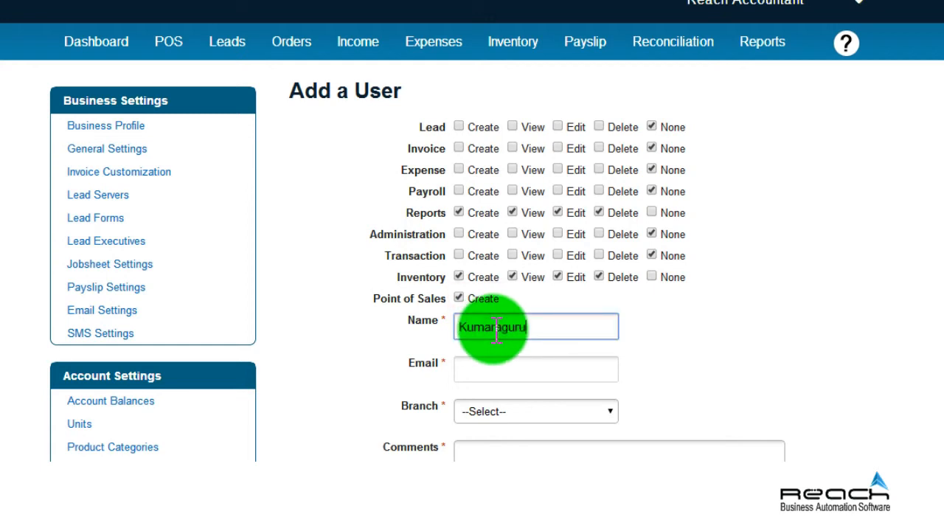
pyautogui.press('Tab')
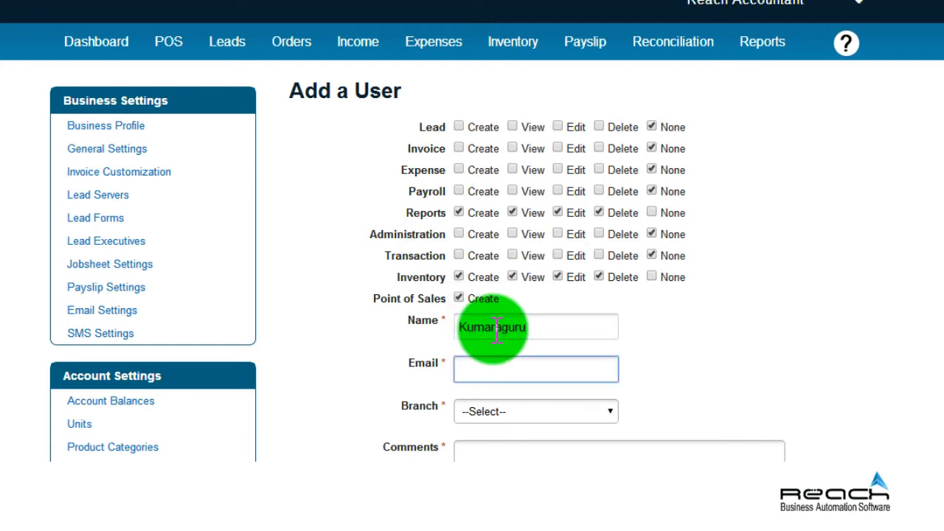
pyautogui.press('Tab')
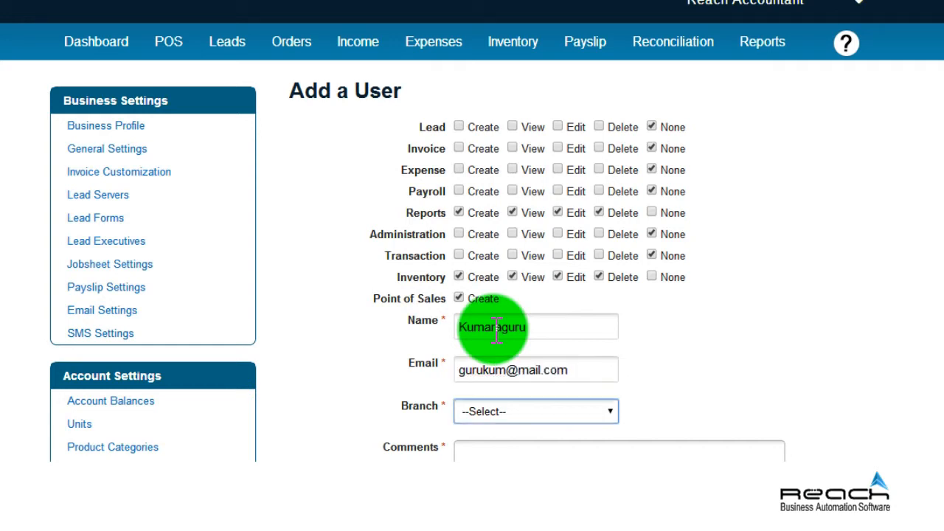
# Assign the user to Mangal Junction with the comment 'Inventory full and pos allowed'.
pyautogui.scroll(-1, 615, 406)
pyautogui.click(608, 345)
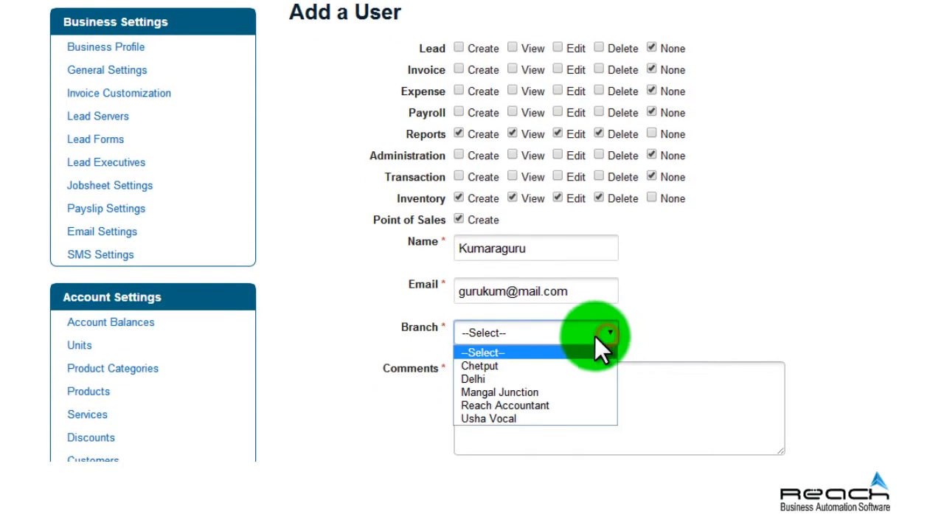
pyautogui.click(547, 390)
pyautogui.click(543, 393)
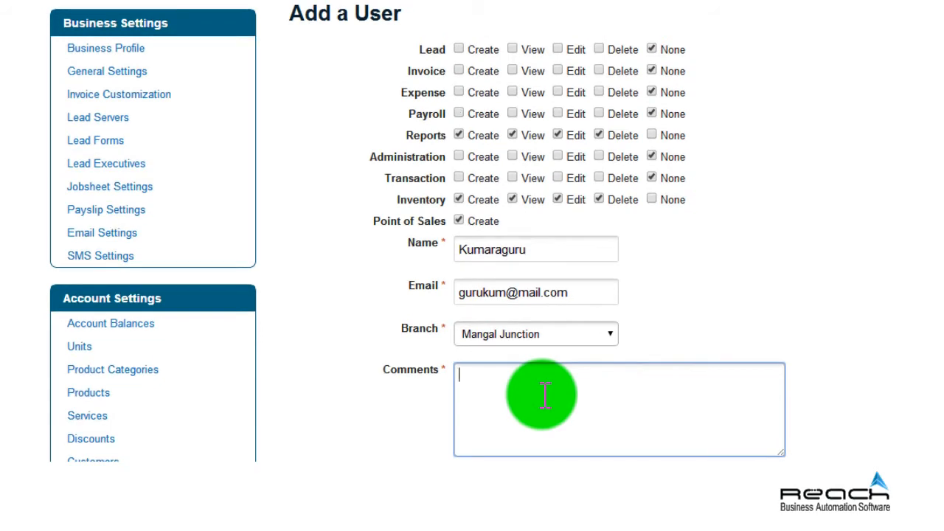
pyautogui.write('Inventory full and p')
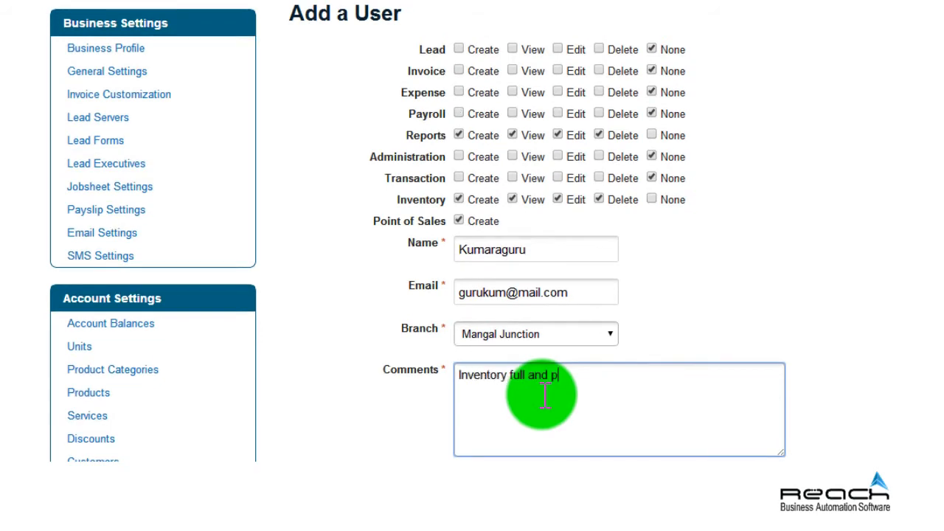
pyautogui.write('os allowed')
# Keep the user's status Active and create the user.
pyautogui.scroll(-1, 544, 395)
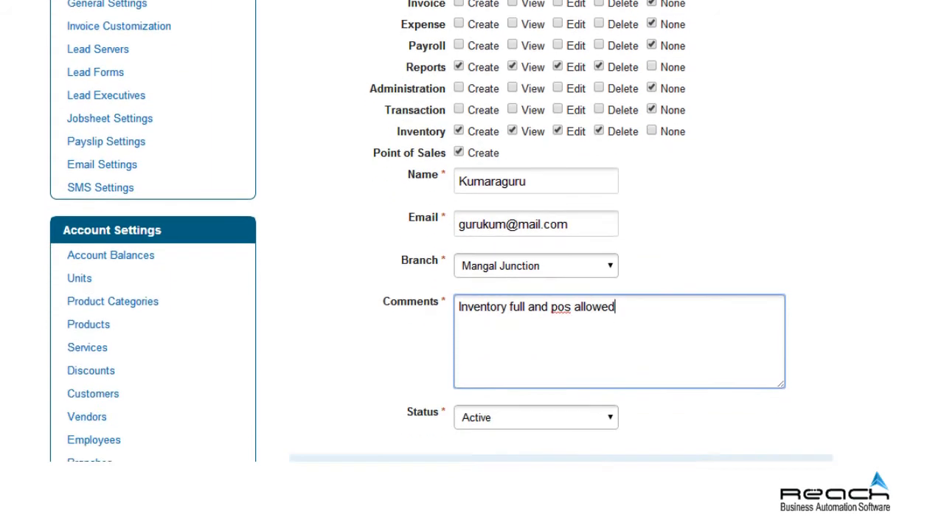
pyautogui.scroll(-3, 587, 342)
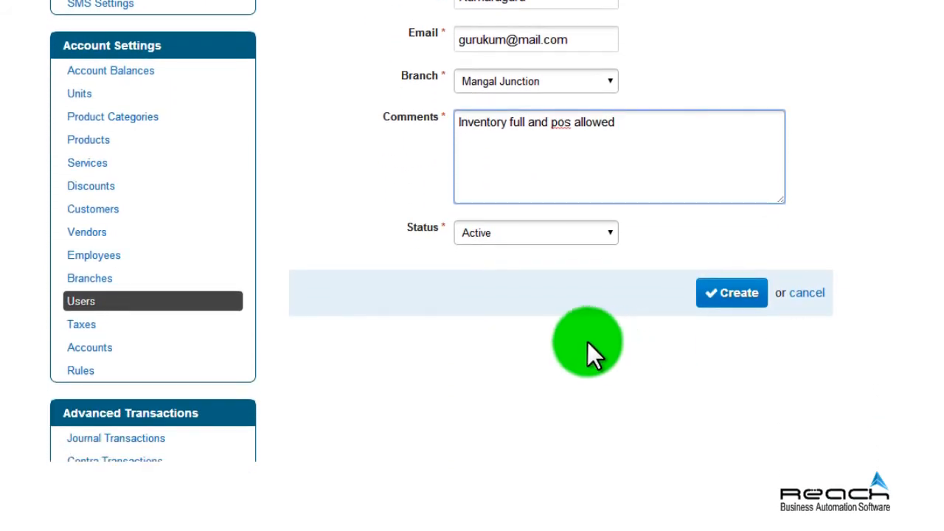
pyautogui.click(608, 234)
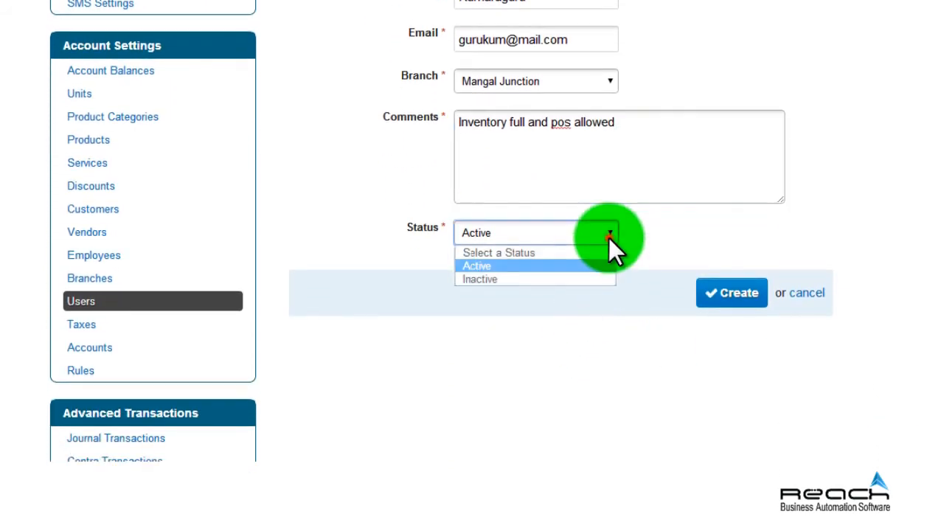
pyautogui.click(536, 267)
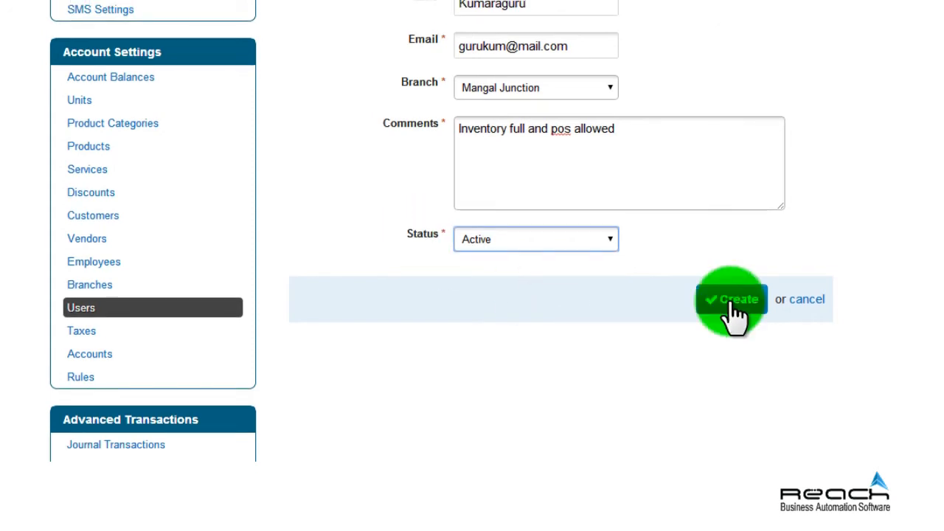
pyautogui.click(730, 301)
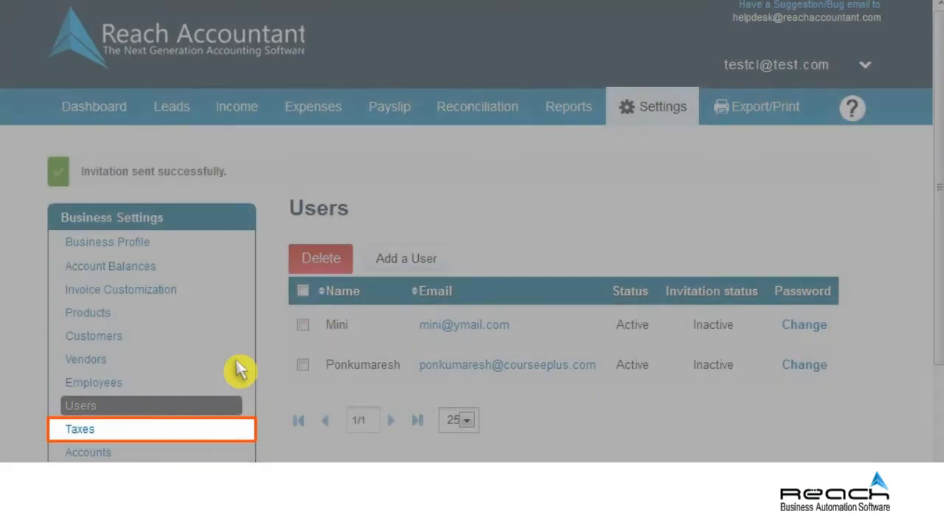
# Open the Taxes list and start adding a new tax.
pyautogui.click(85, 429)
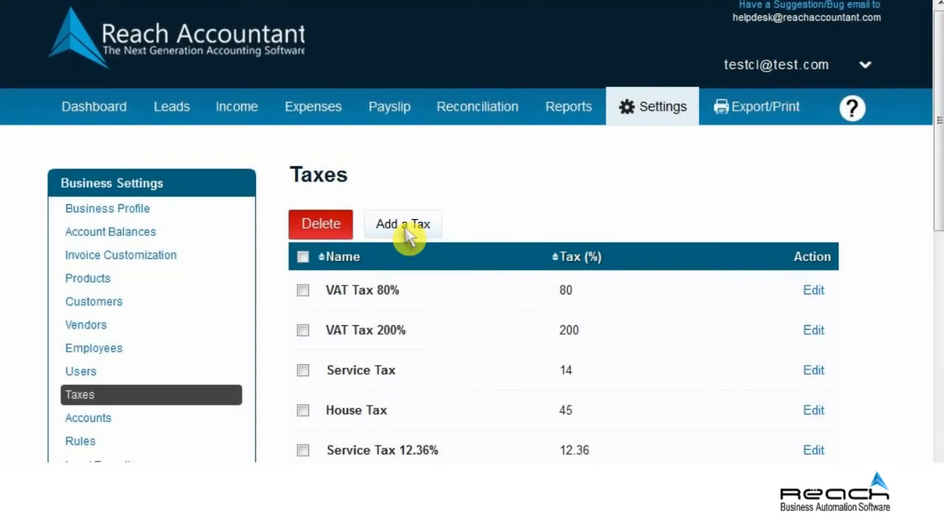
pyautogui.click(404, 226)
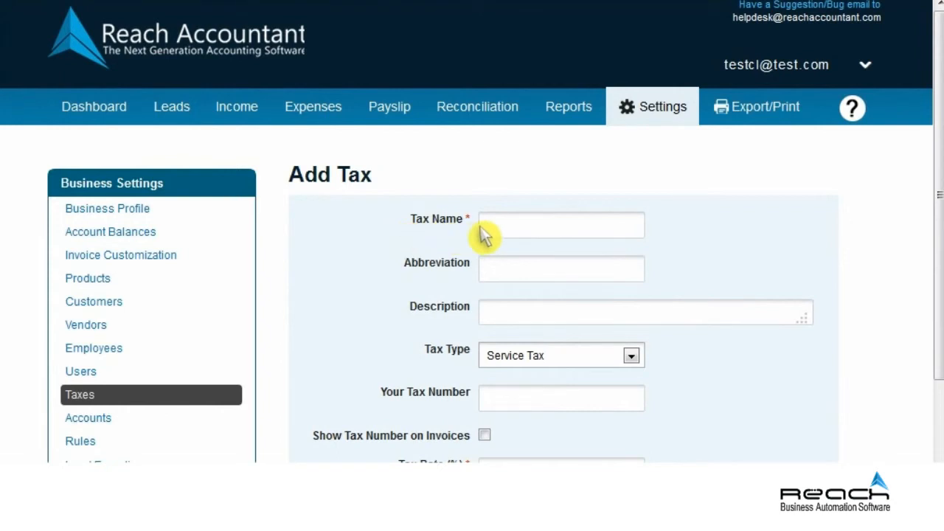
# Name the tax 'Vat on Laptop', abbreviation VLP, described as 'Vat on Multimedia chip, Bluetooth with speaker and headphone'.
pyautogui.click(553, 232)
pyautogui.write('Vat on Laptop')
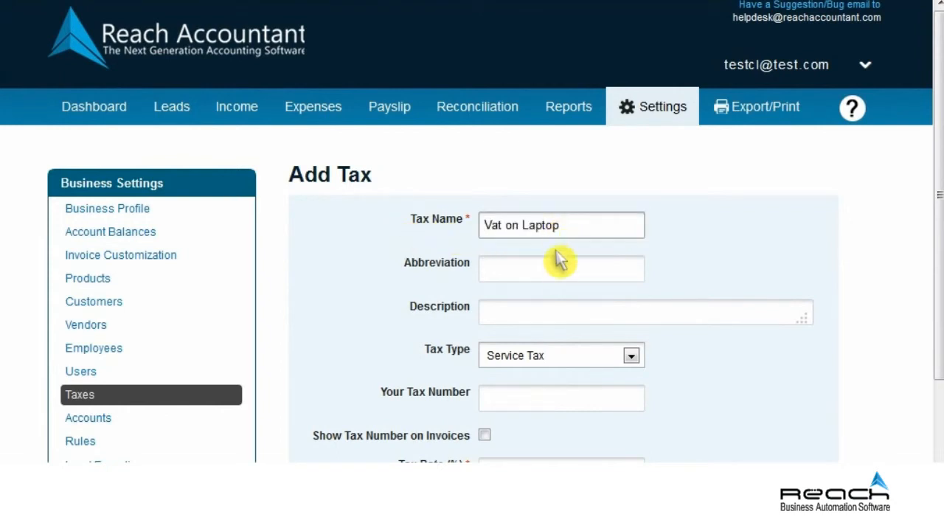
pyautogui.click(559, 272)
pyautogui.write('VLP')
pyautogui.click(558, 317)
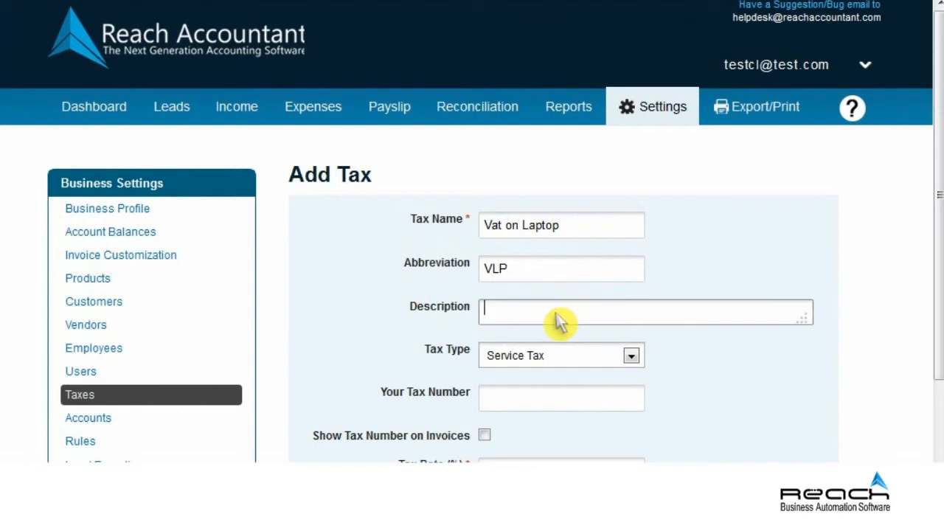
pyautogui.write('Vat on Multimedia chip, Bluetooth with speaker and headphone')
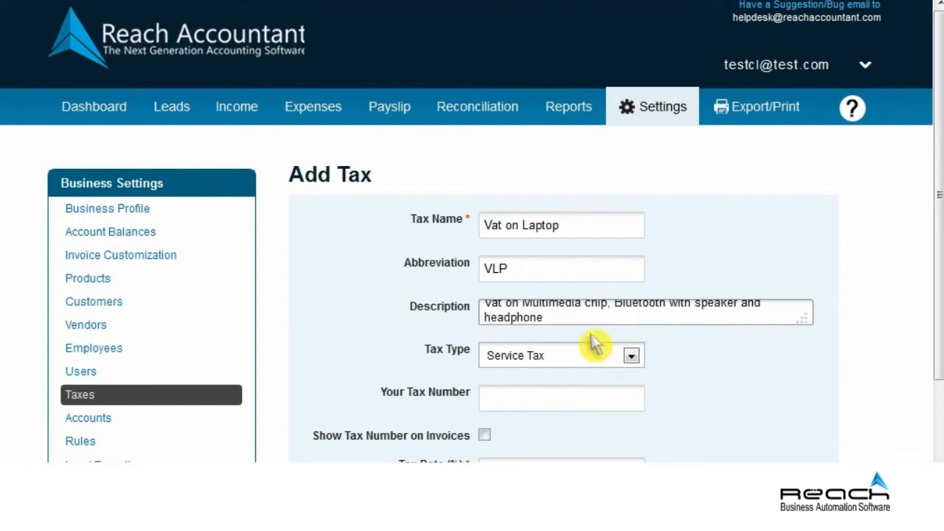
# Make it a VAT Tax at 14.5%, enter the company's tax number shown on invoices, and save.
pyautogui.click(631, 357)
pyautogui.click(559, 389)
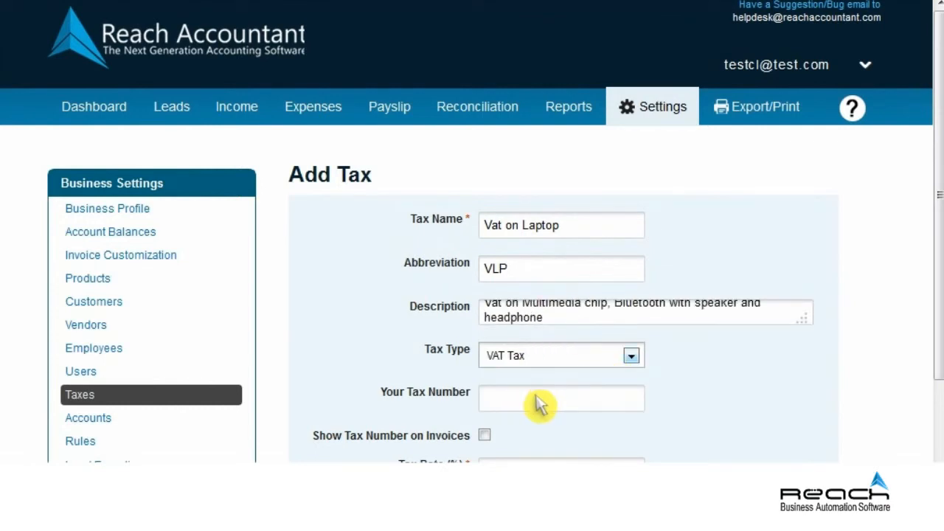
pyautogui.click(550, 404)
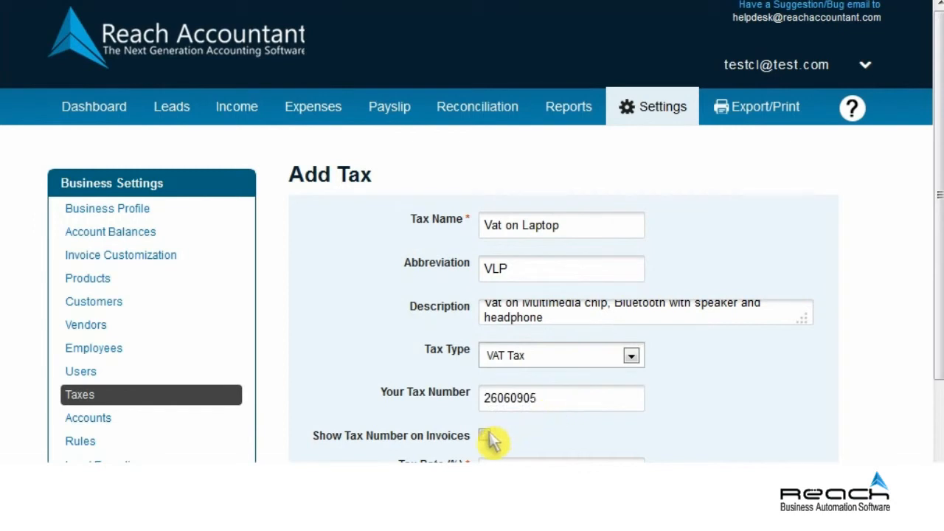
pyautogui.scroll(-3, 484, 436)
pyautogui.click(483, 325)
pyautogui.click(558, 367)
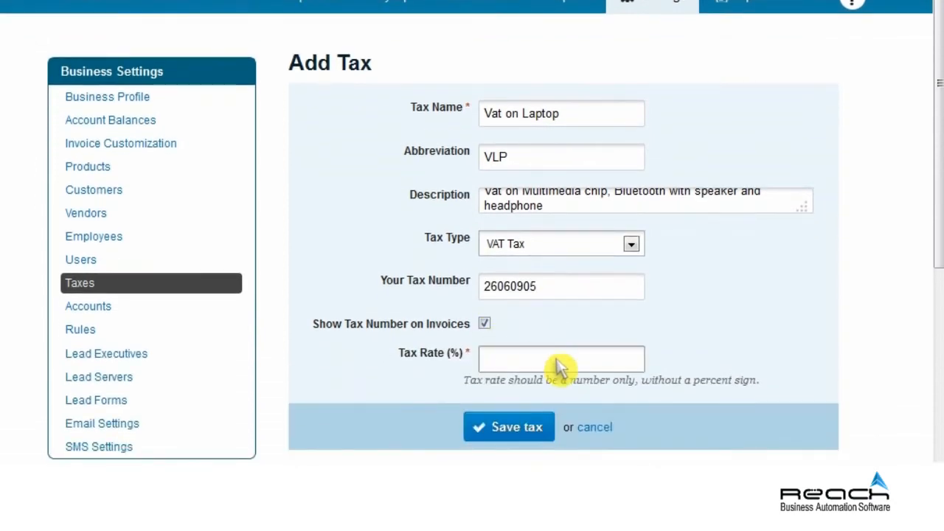
pyautogui.write('14.5')
pyautogui.click(525, 426)
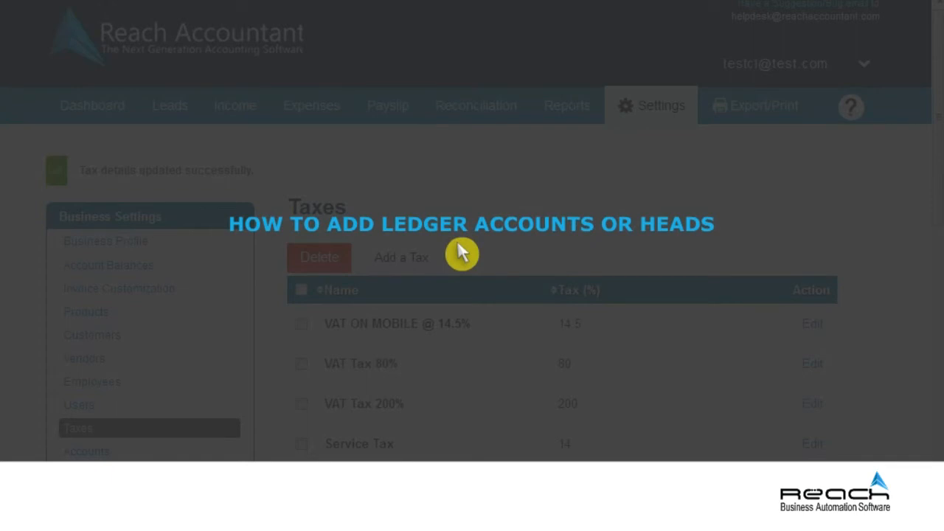
# From Accounts, start a new account and show the Liability/Credit Card categories.
pyautogui.scroll(-2, 458, 247)
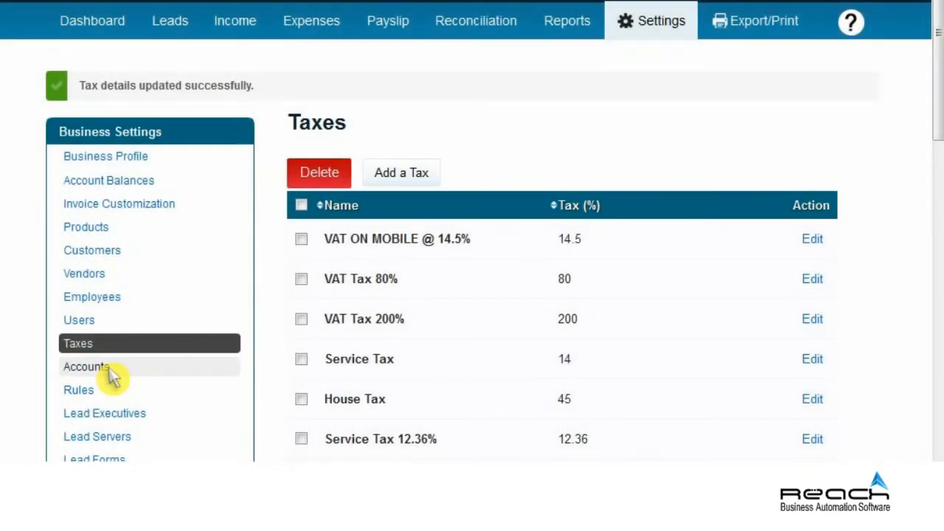
pyautogui.click(109, 370)
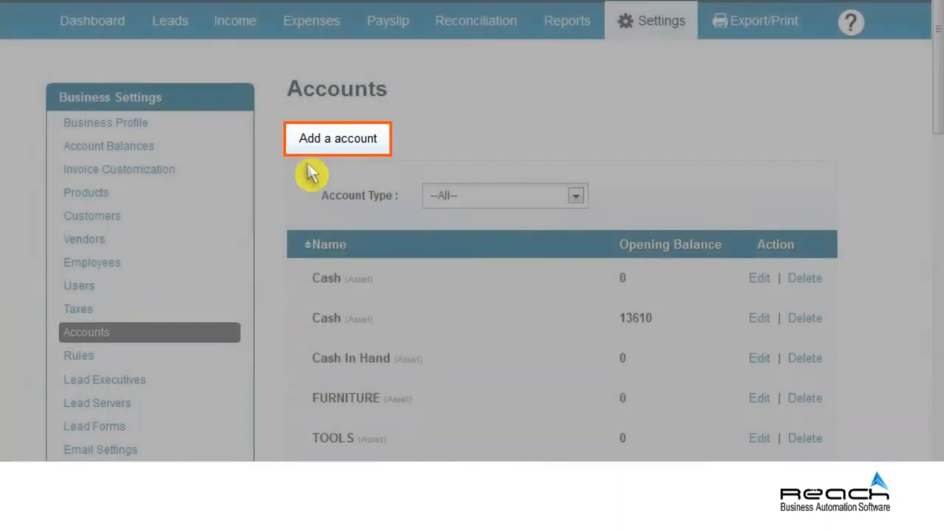
pyautogui.click(331, 147)
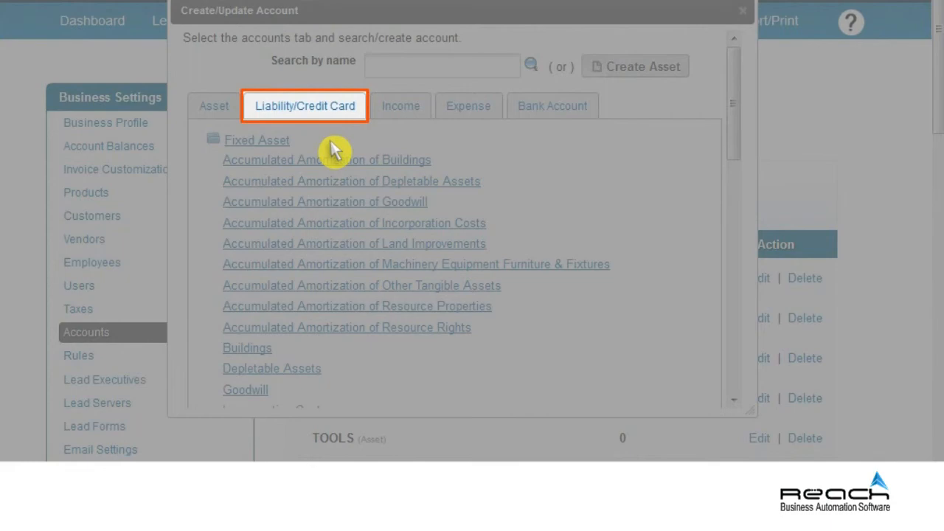
pyautogui.click(309, 114)
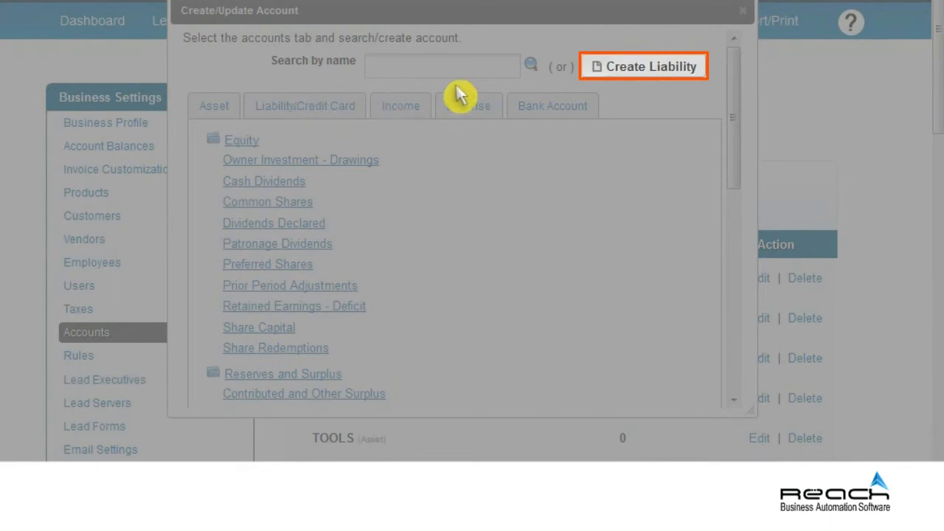
# Save a Long term liability named Bank Loan with opening balance 5000000.
pyautogui.click(642, 66)
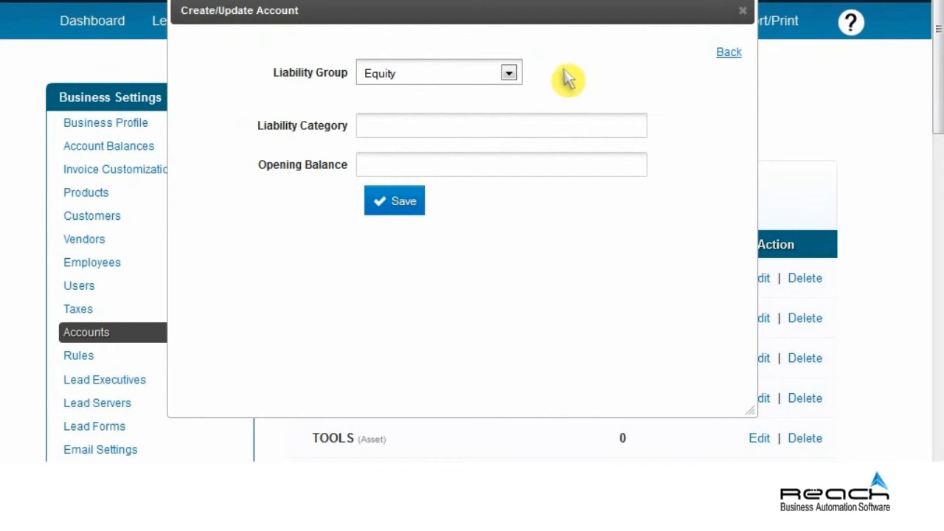
pyautogui.click(508, 73)
pyautogui.click(411, 121)
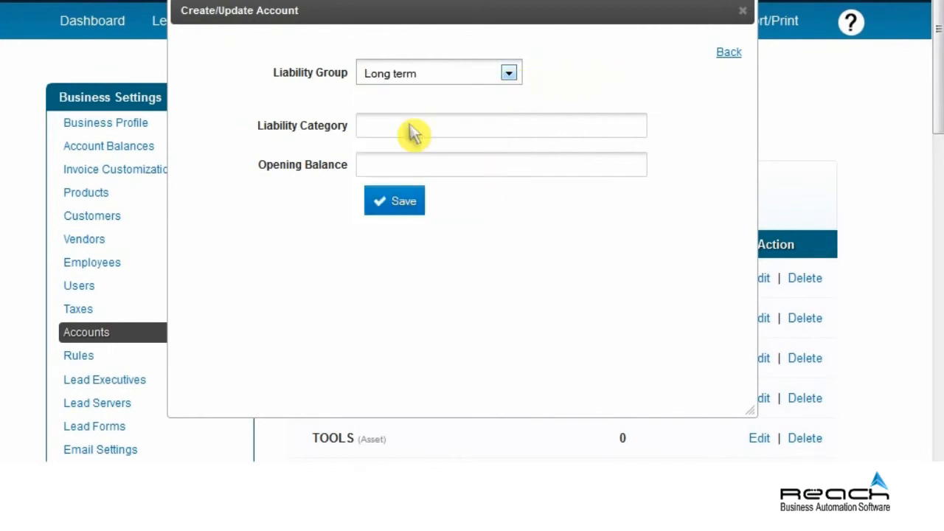
pyautogui.click(411, 133)
pyautogui.write('Bank Loan')
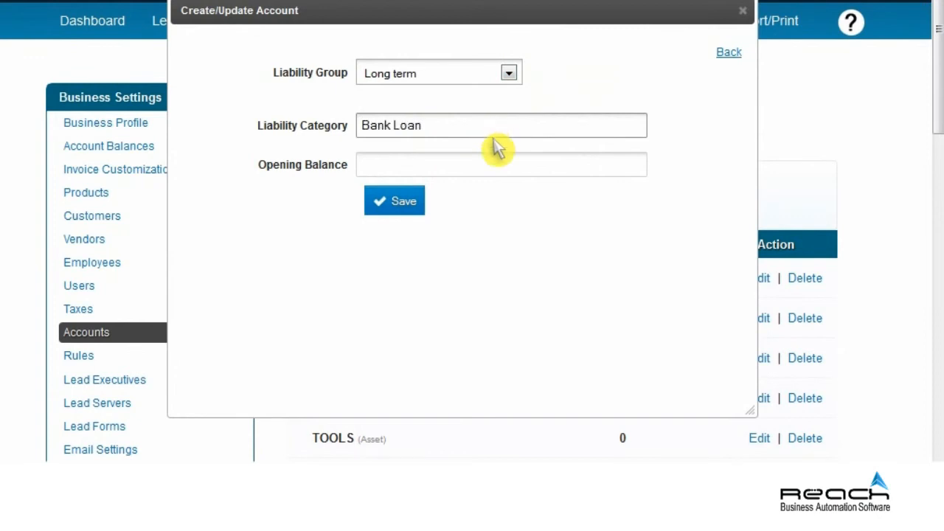
pyautogui.click(496, 174)
pyautogui.write('5000000')
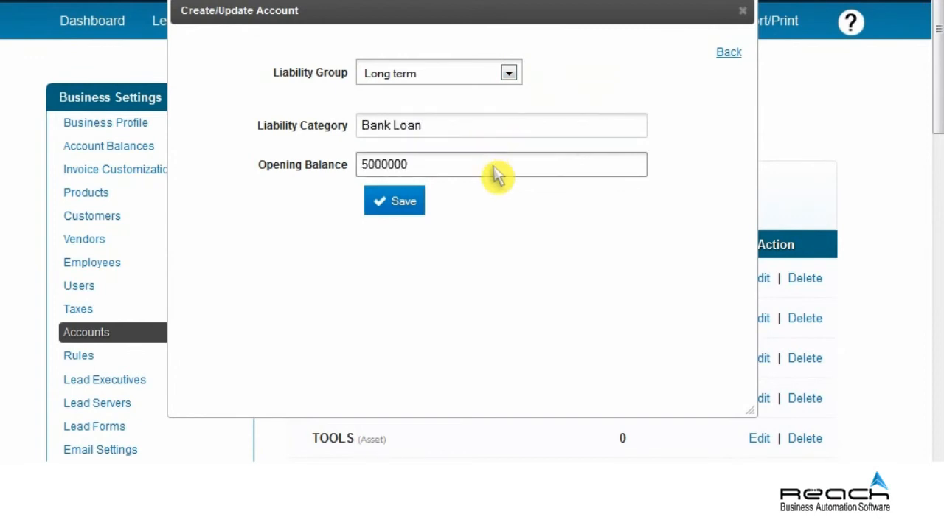
pyautogui.click(400, 209)
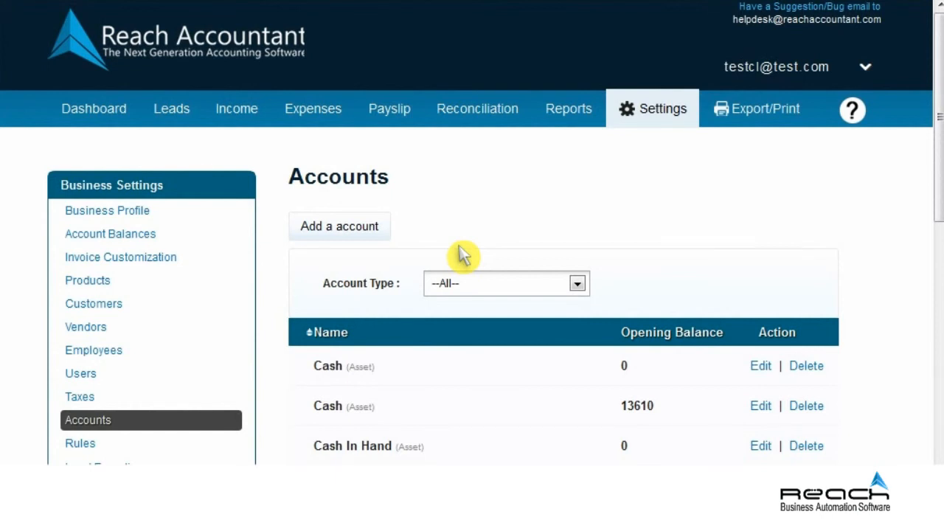
pyautogui.scroll(-2, 462, 254)
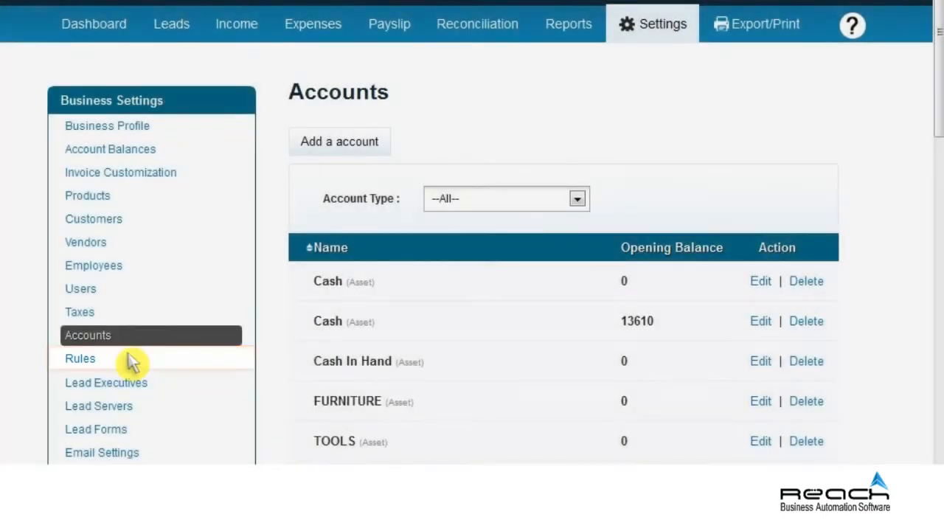
# Save a Rules entry for keyword Airtel, type Spending, expense account Telephone Charges.
pyautogui.click(114, 364)
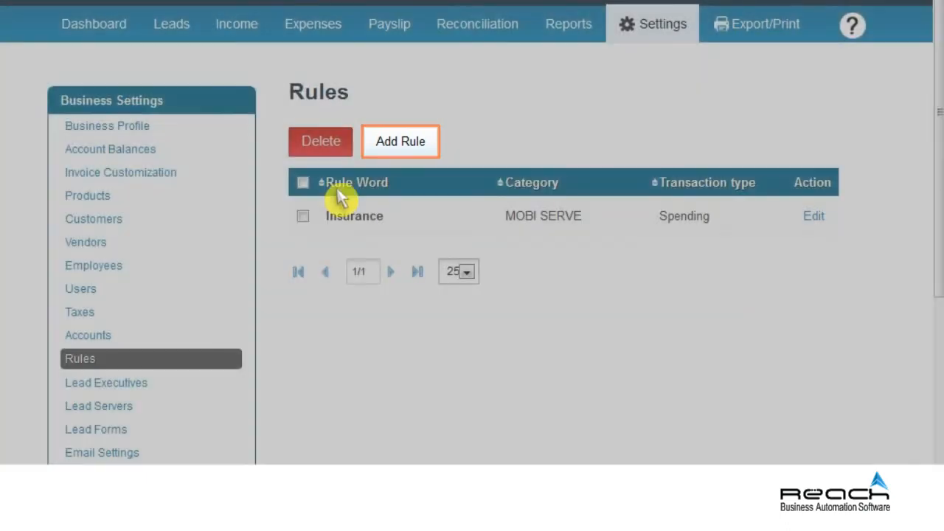
pyautogui.click(400, 148)
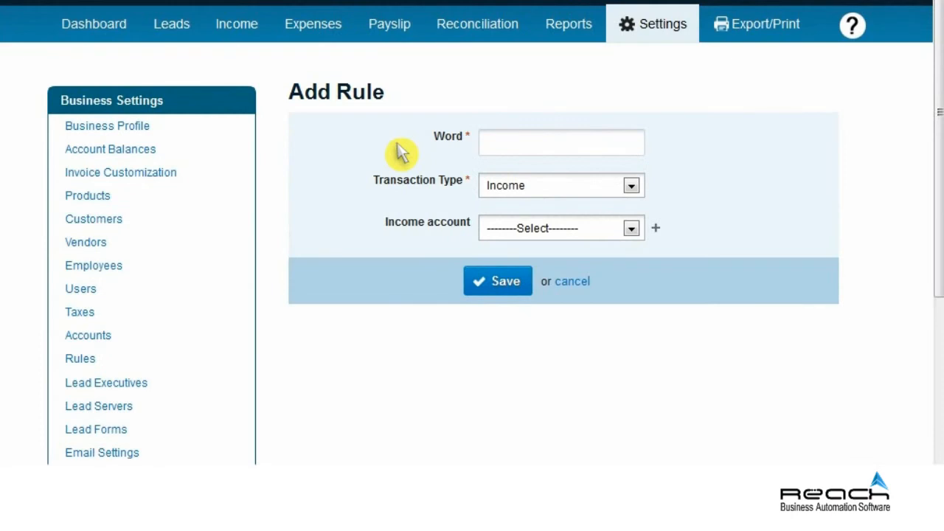
pyautogui.click(542, 147)
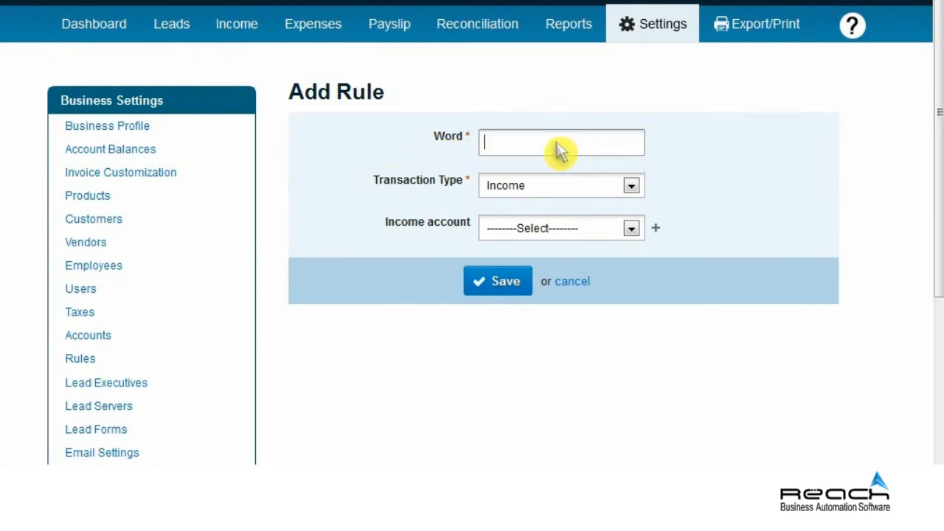
pyautogui.write('Airtel')
pyautogui.click(631, 187)
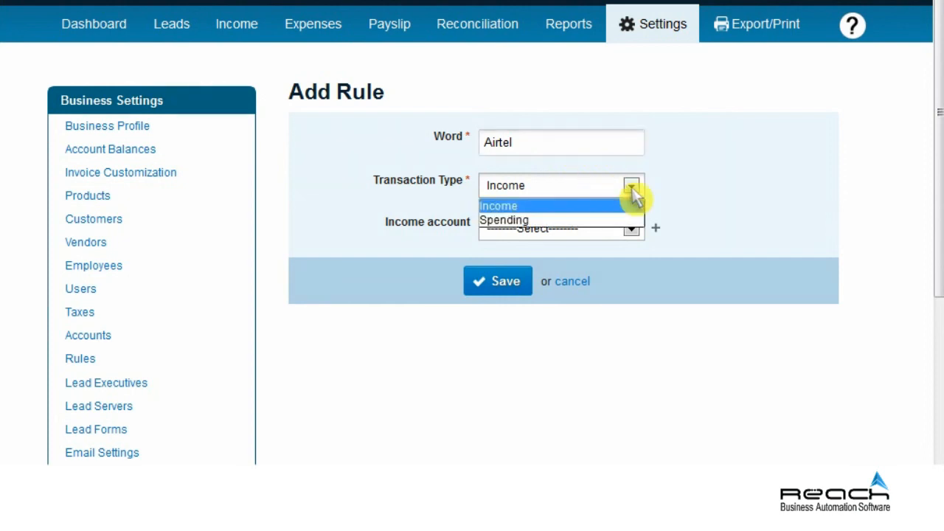
pyautogui.click(529, 221)
pyautogui.click(628, 230)
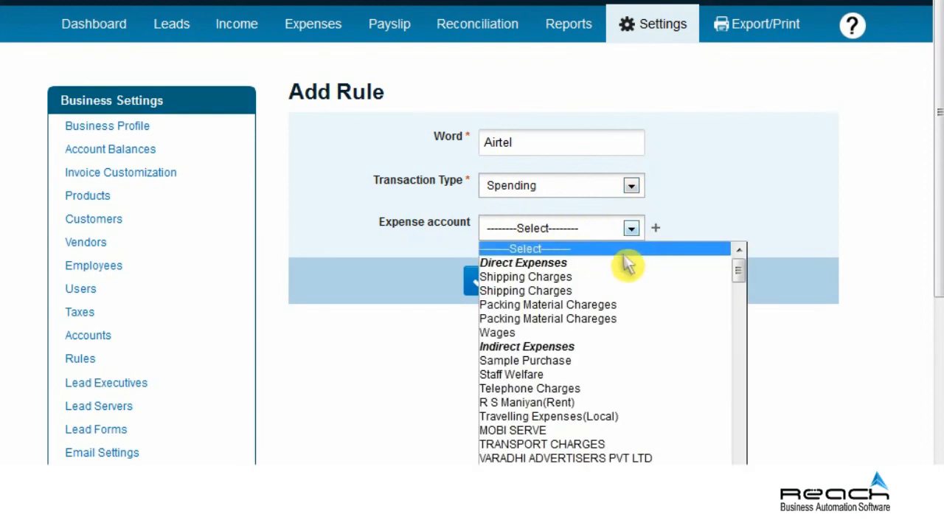
pyautogui.click(582, 388)
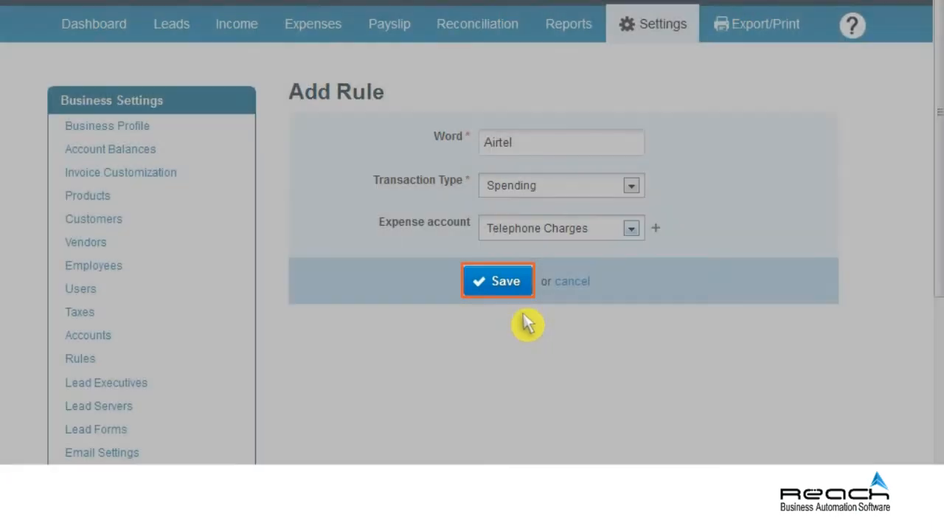
pyautogui.click(508, 284)
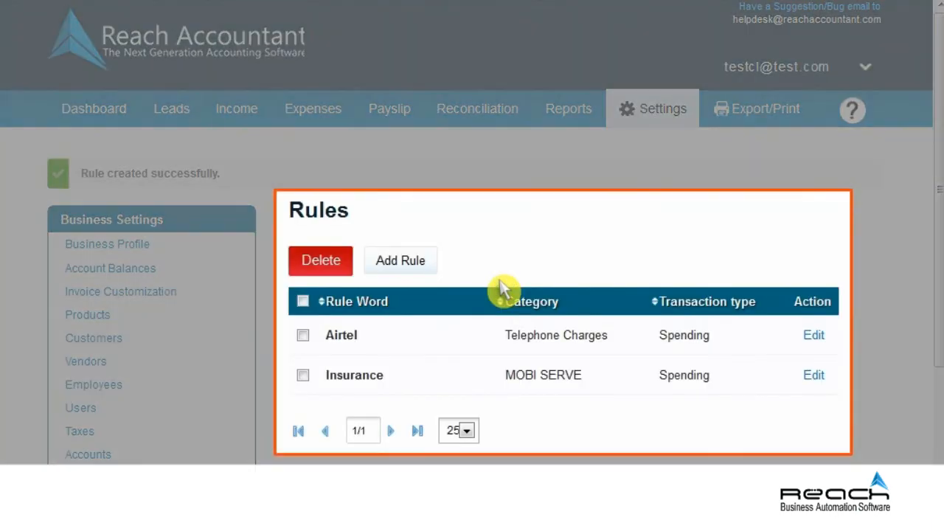